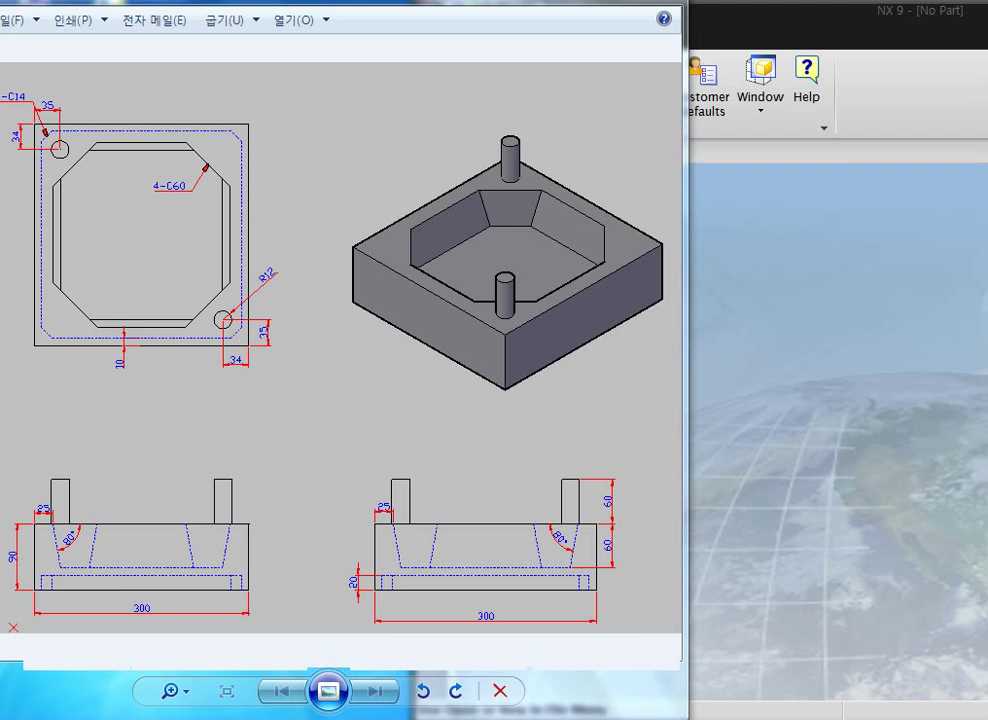
Switch to NX and create a new part named model1.prt from the millimetre Model template.
click(830, 300)
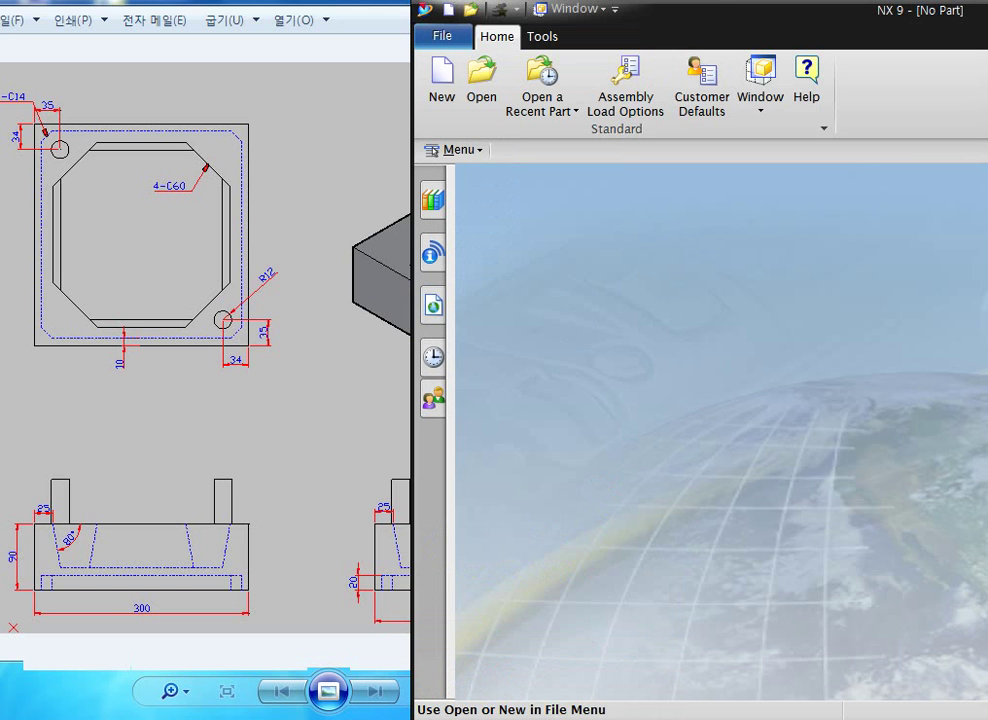
click(442, 84)
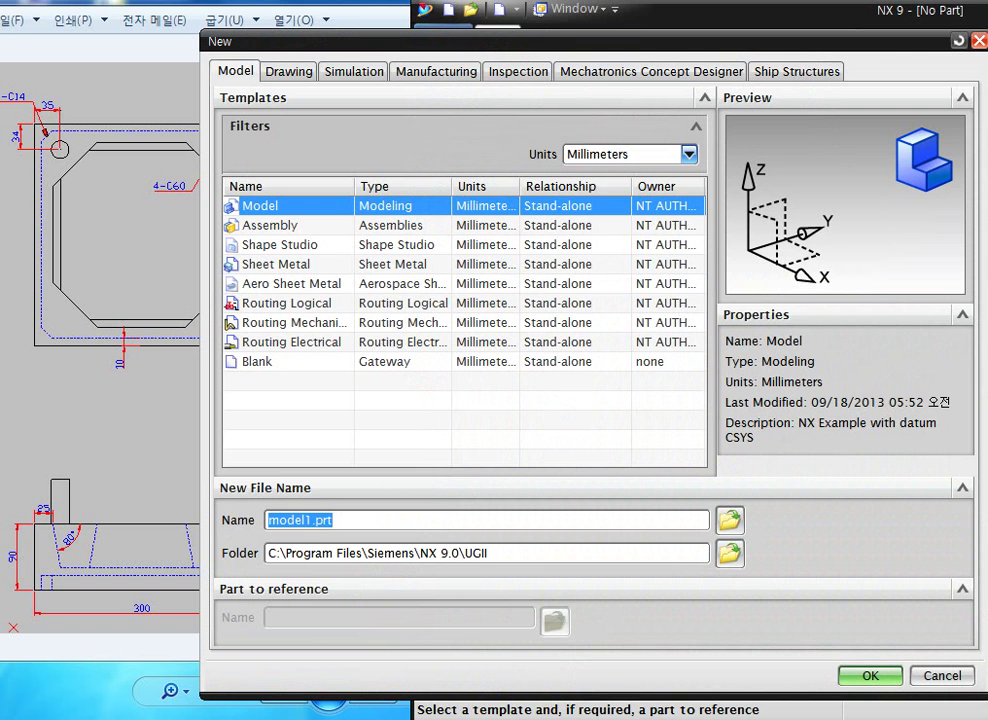
click(870, 676)
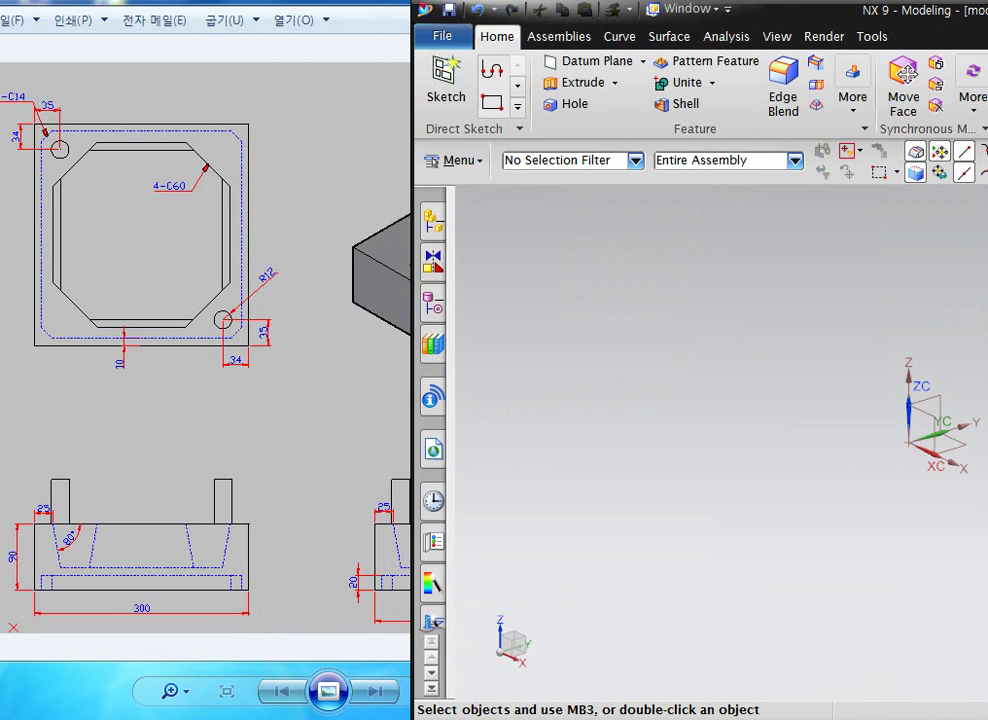
drag(800, 9, 805, 7)
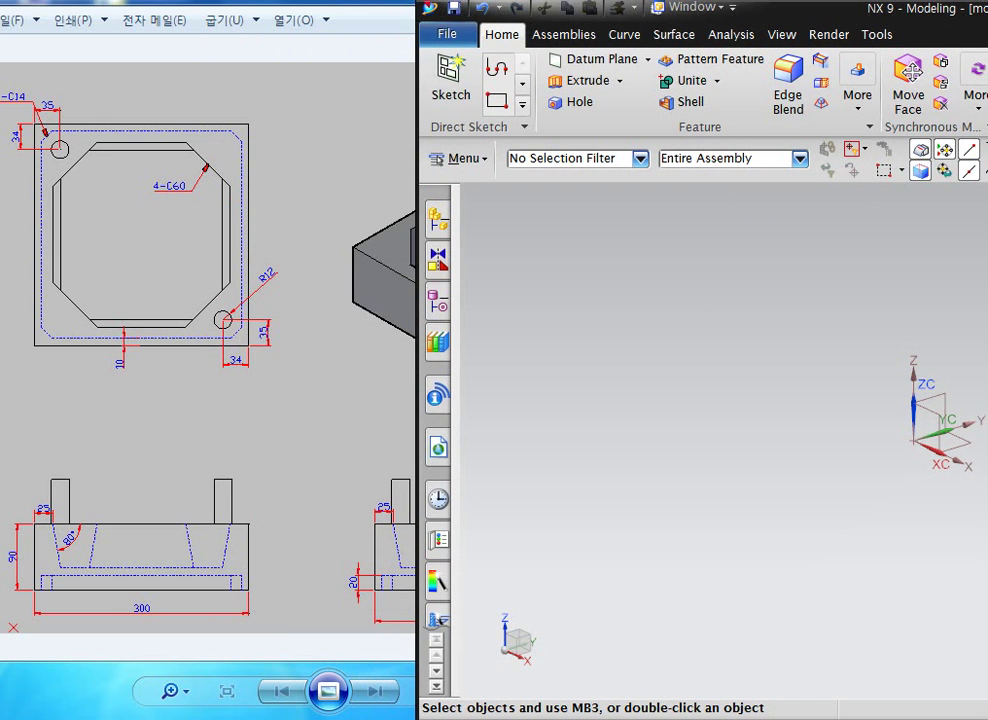
shift+middle_drag(913, 440, 746, 448)
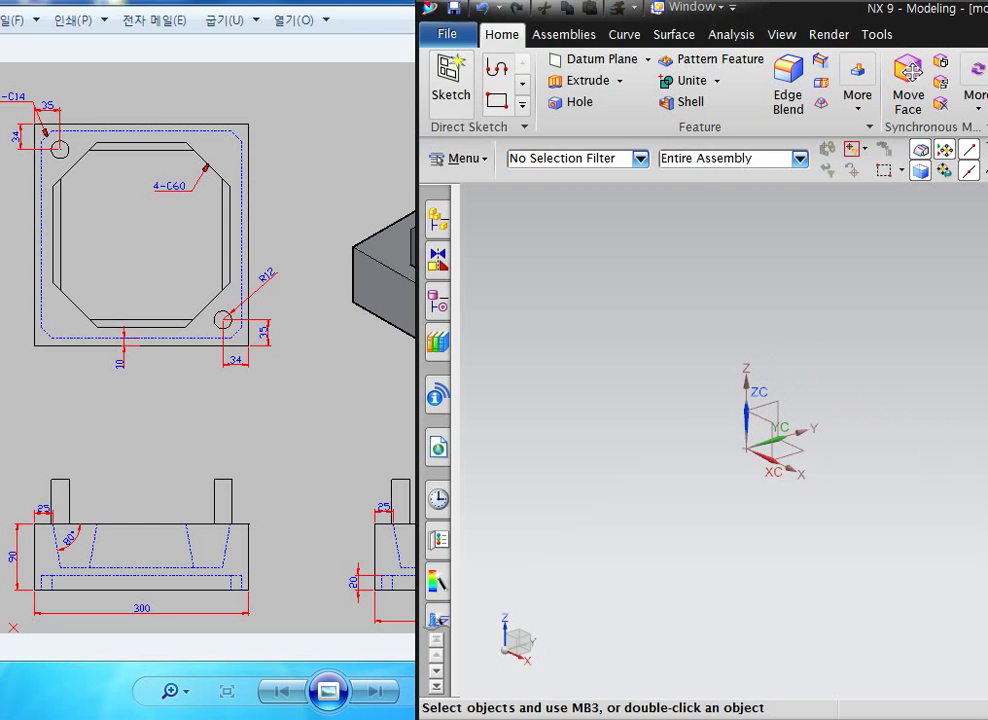
Examine the outer square outline, the chamfered bottom recess and its depth in the reference drawing in the image viewer.
click(334, 42)
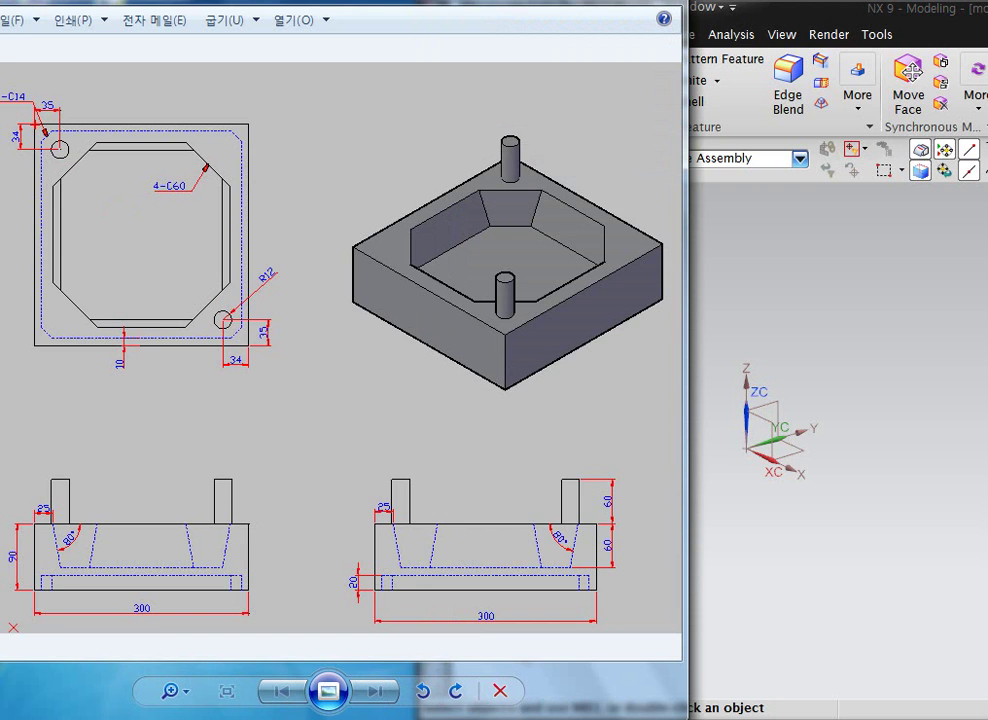
mouse_move(33, 124)
ctrl+mouse_down()
mouse_move(200, 327)
mouse_move(251, 346)
ctrl+mouse_up()
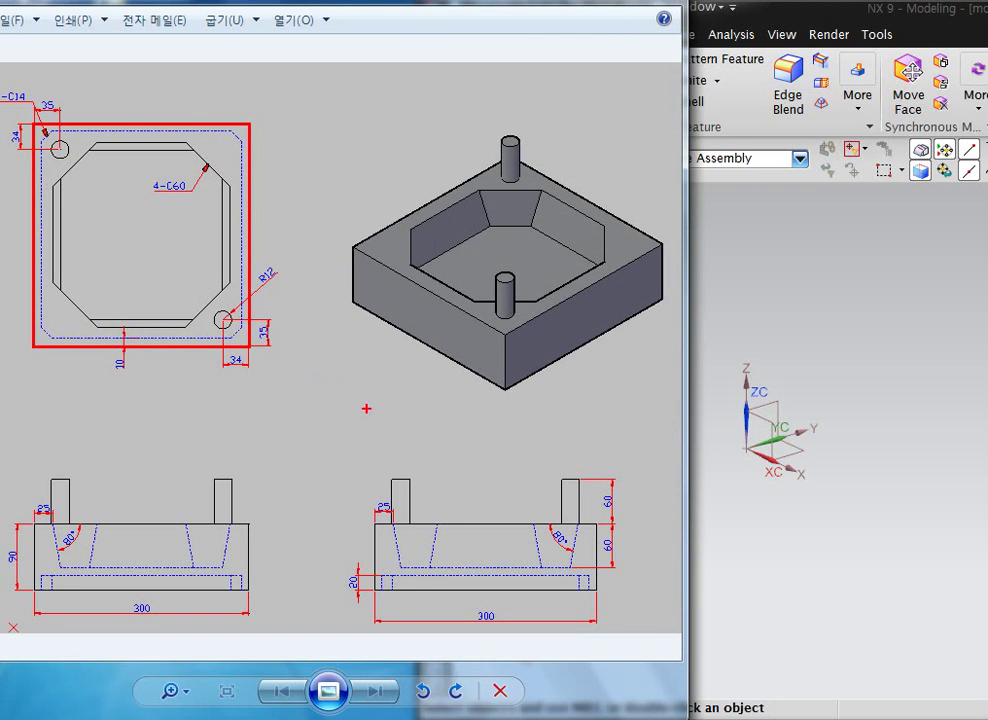
mouse_move(354, 255)
mouse_down()
mouse_move(432, 283)
mouse_move(506, 330)
mouse_move(658, 244)
mouse_move(519, 158)
mouse_move(356, 250)
mouse_up()
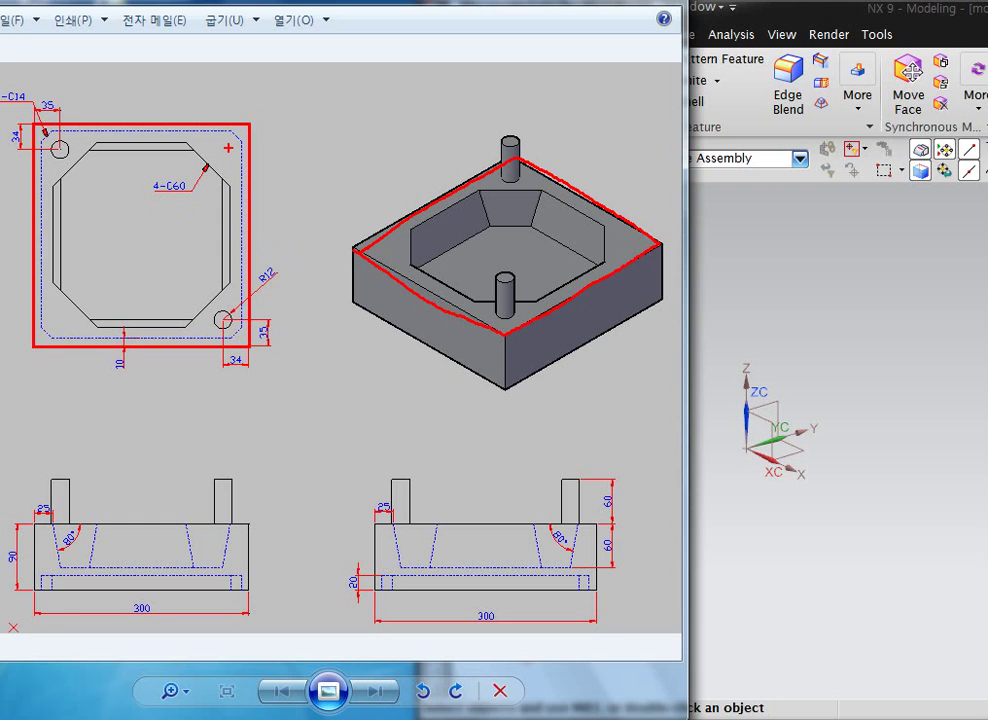
key(b)
mouse_move(229, 129)
mouse_down()
mouse_move(243, 160)
mouse_move(232, 333)
mouse_move(45, 330)
mouse_move(43, 136)
mouse_move(232, 138)
mouse_up()
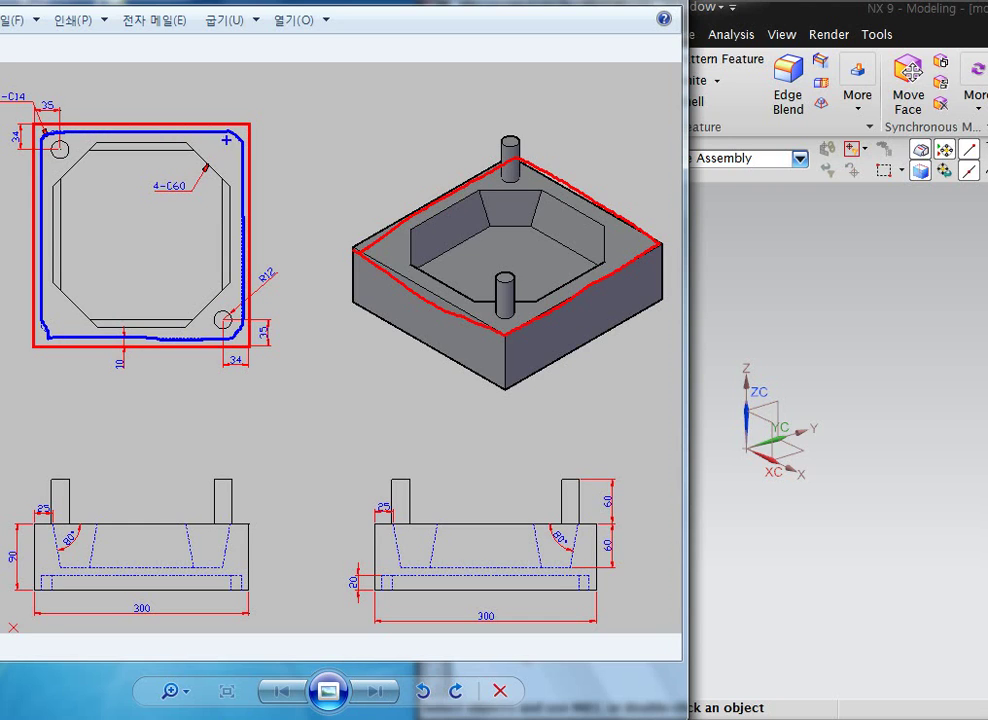
mouse_move(43, 318)
mouse_down()
mouse_move(41, 577)
mouse_move(187, 588)
mouse_move(242, 578)
mouse_move(45, 576)
mouse_up()
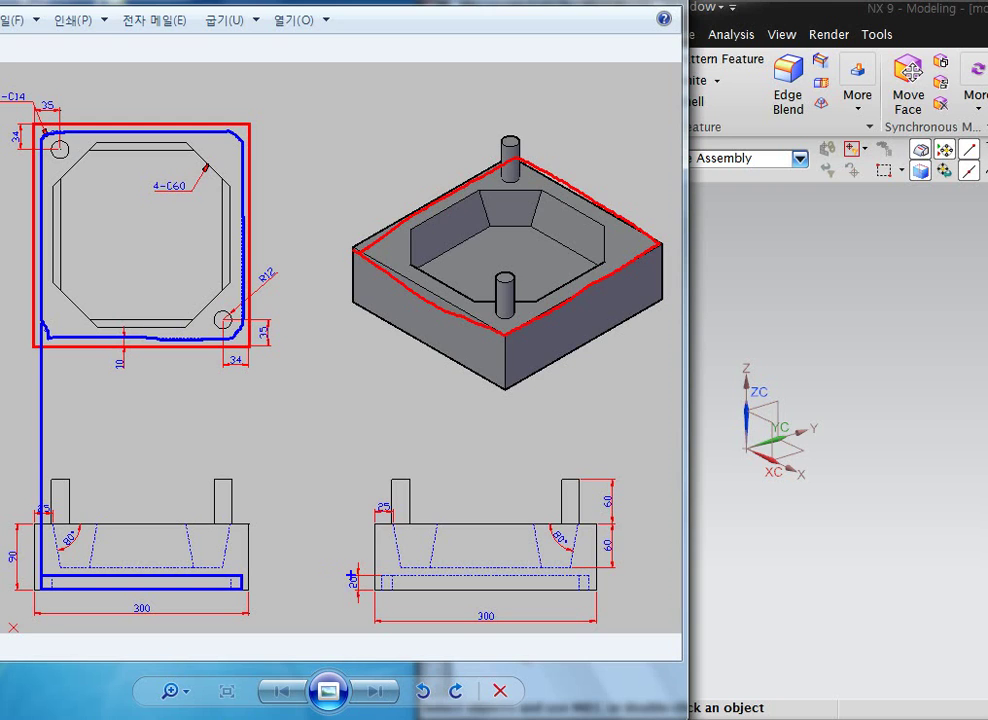
mouse_move(368, 556)
mouse_down()
mouse_move(342, 596)
mouse_move(364, 598)
mouse_move(367, 615)
mouse_up()
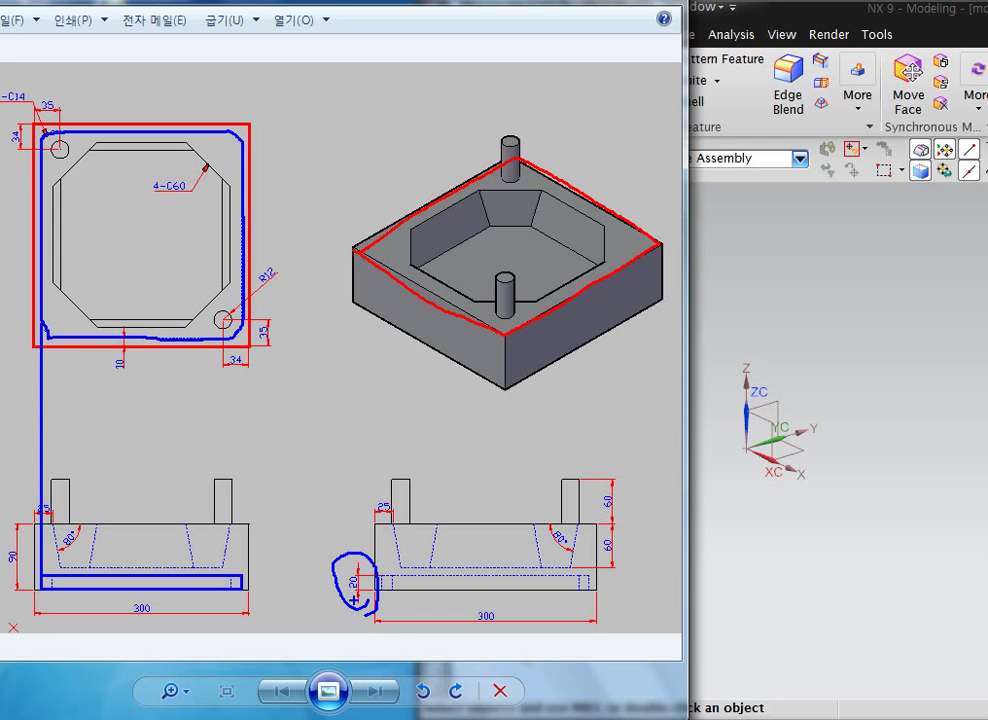
mouse_move(268, 243)
mouse_down()
mouse_move(239, 249)
mouse_move(252, 228)
mouse_move(256, 250)
mouse_up()
key(Escape)
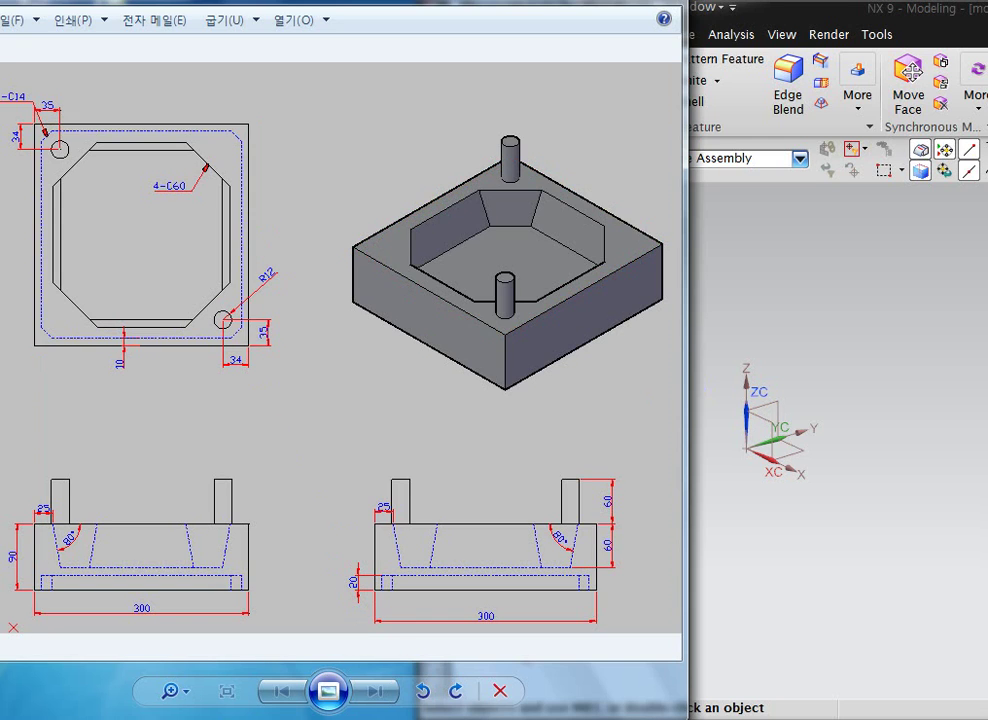
Switch back to NX and start a sketch on the existing XY plane.
key(alt+Tab)
click(450, 78)
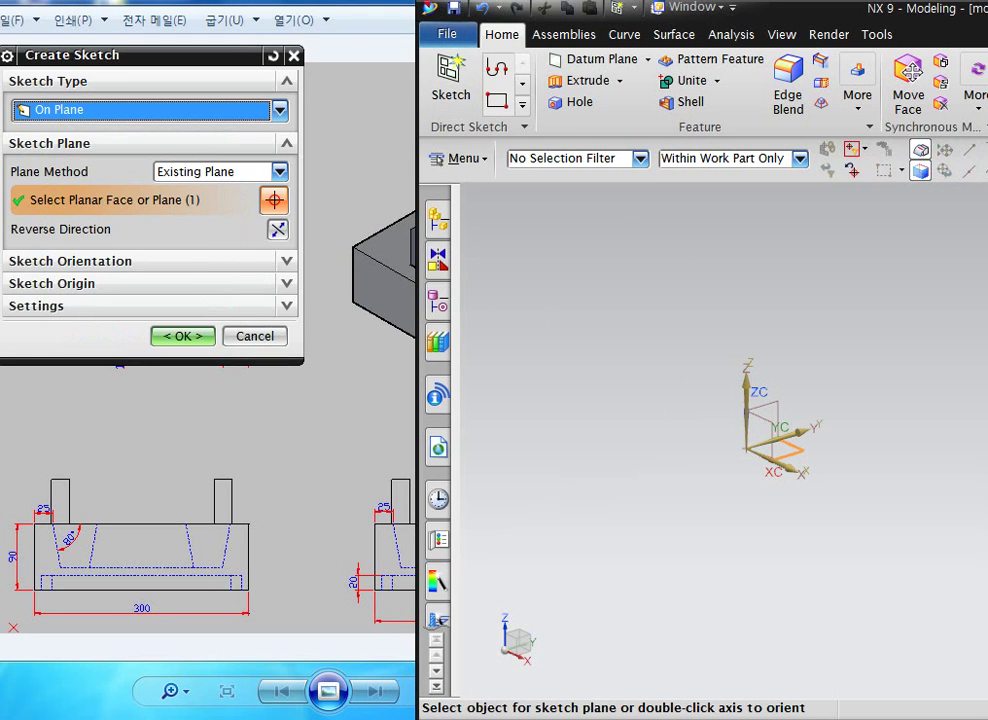
key(Return)
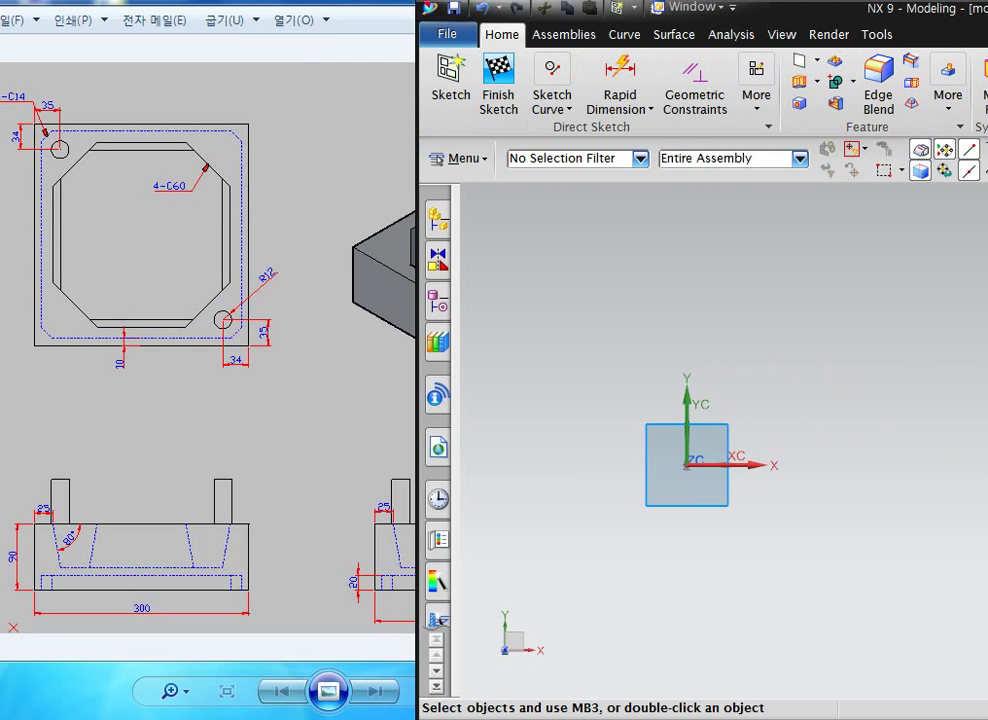
Sketch a rectangle from its center at the origin, about 290 mm wide and 288 mm high.
key(r)
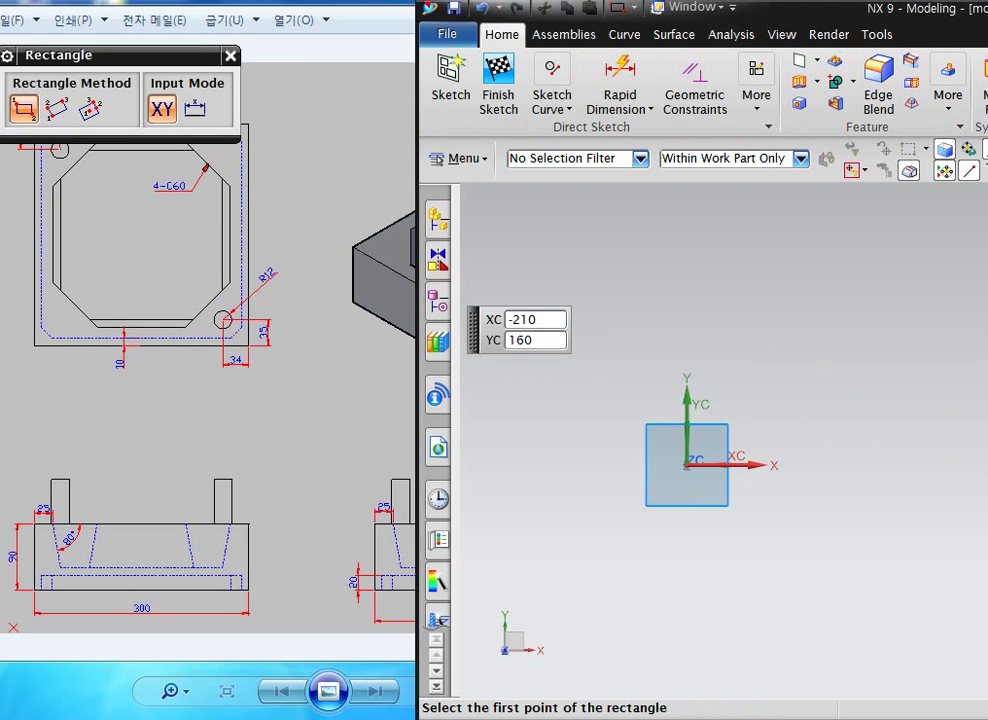
drag(170, 82, 389, 204)
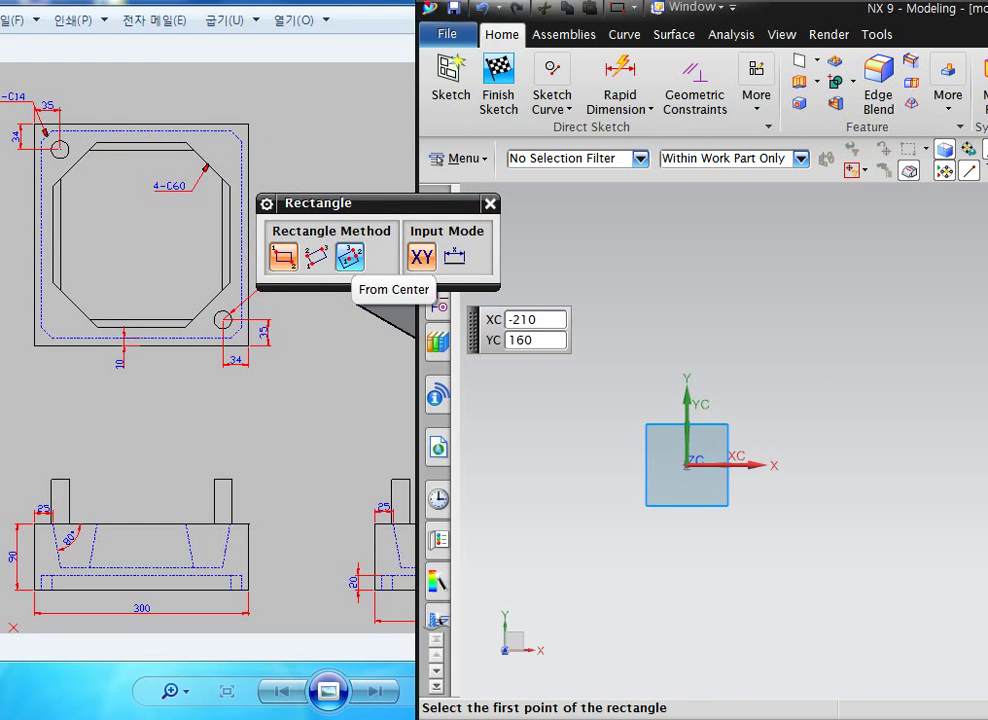
click(349, 257)
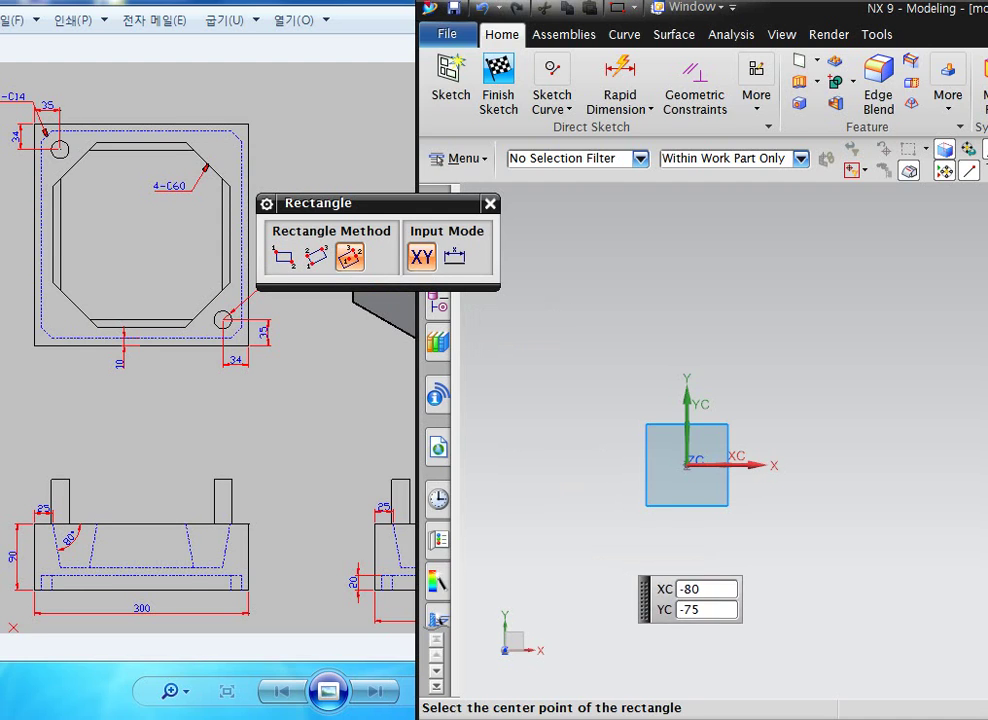
click(690, 466)
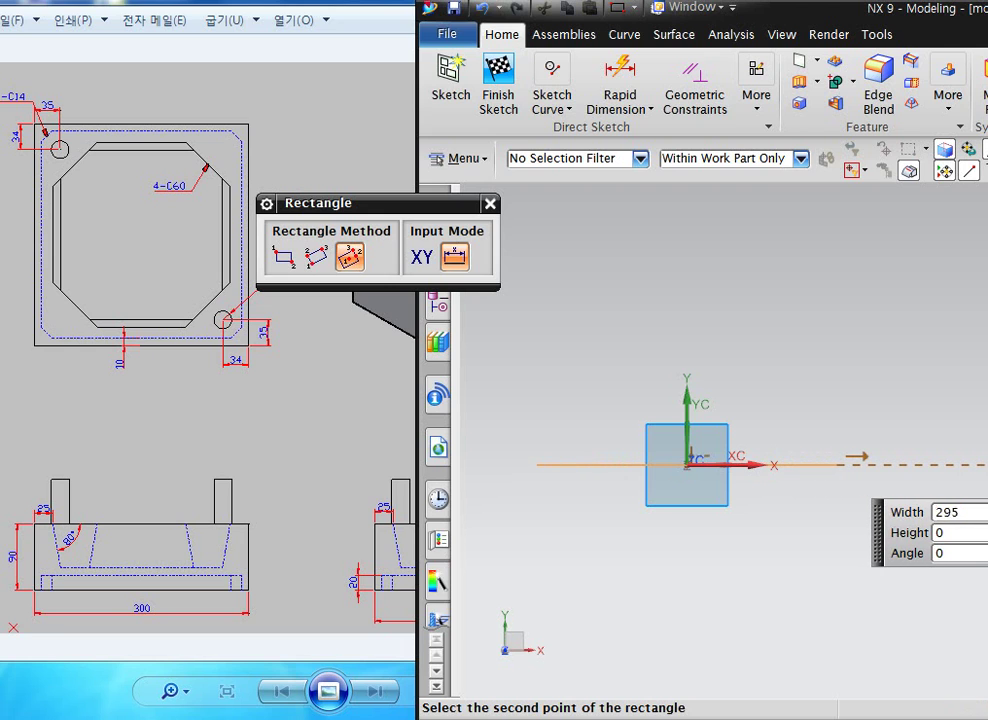
click(838, 465)
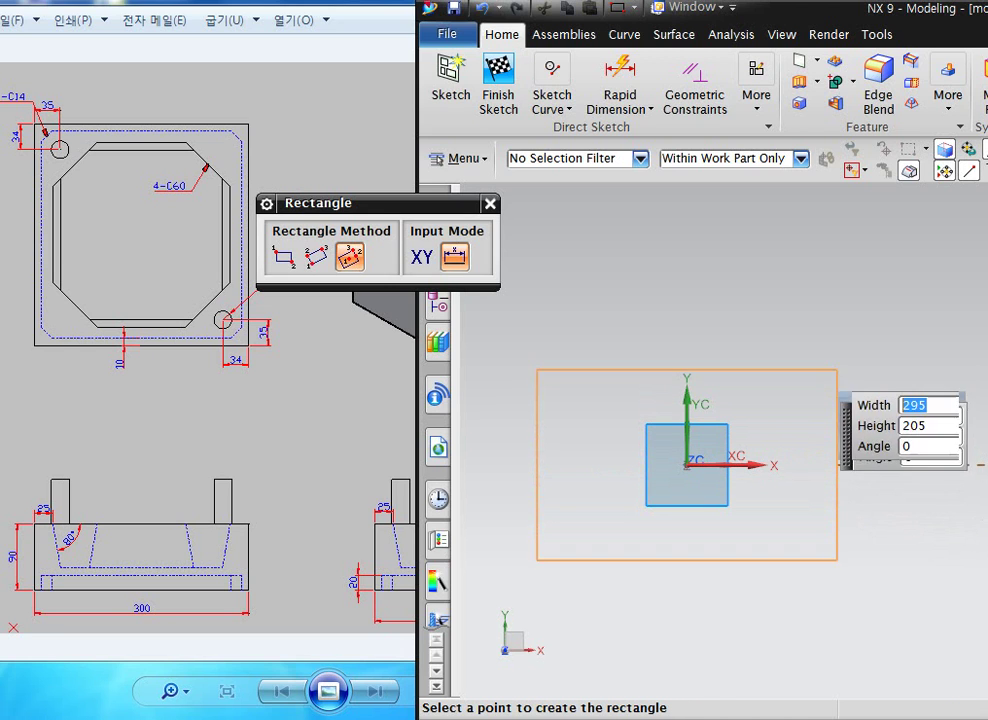
click(795, 316)
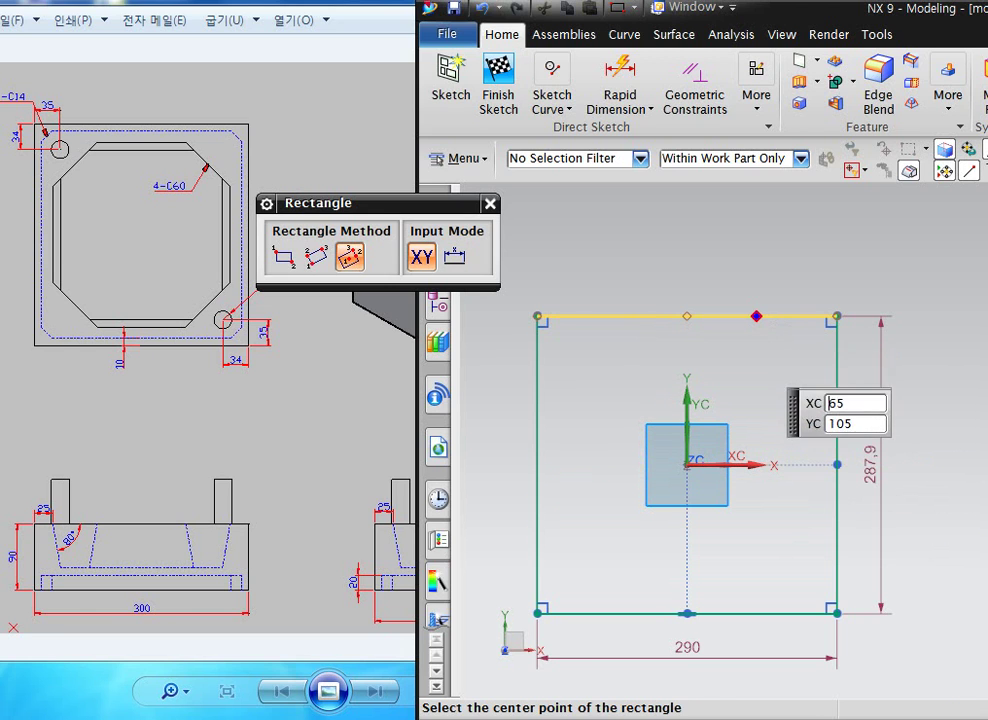
click(490, 203)
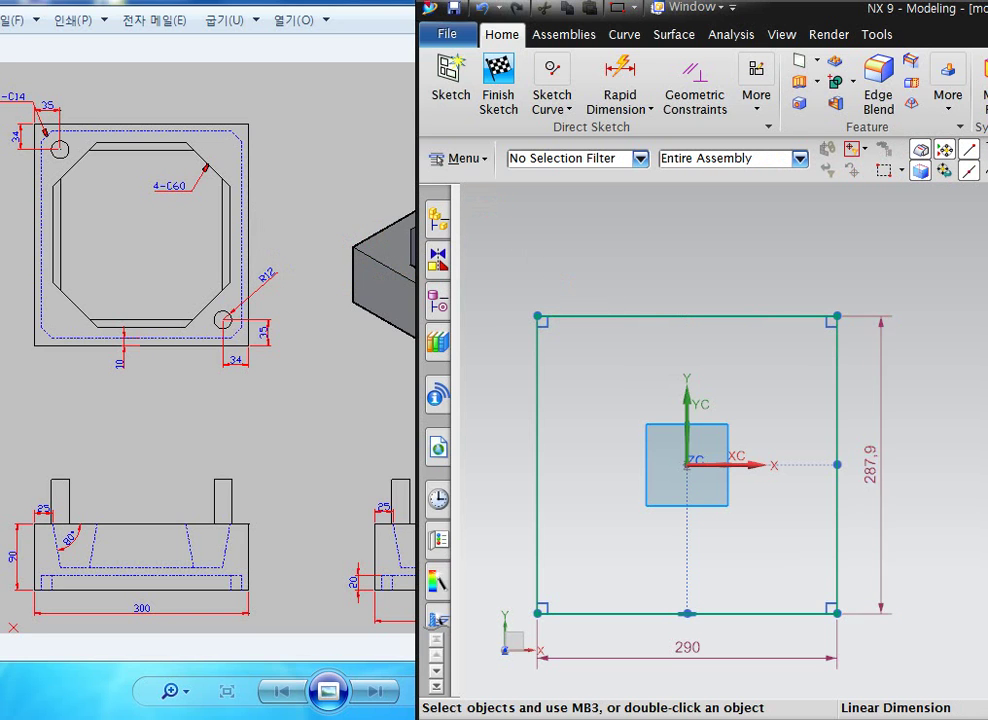
Set the rectangle's height and width dimensions to 300 mm each.
double_click(871, 465)
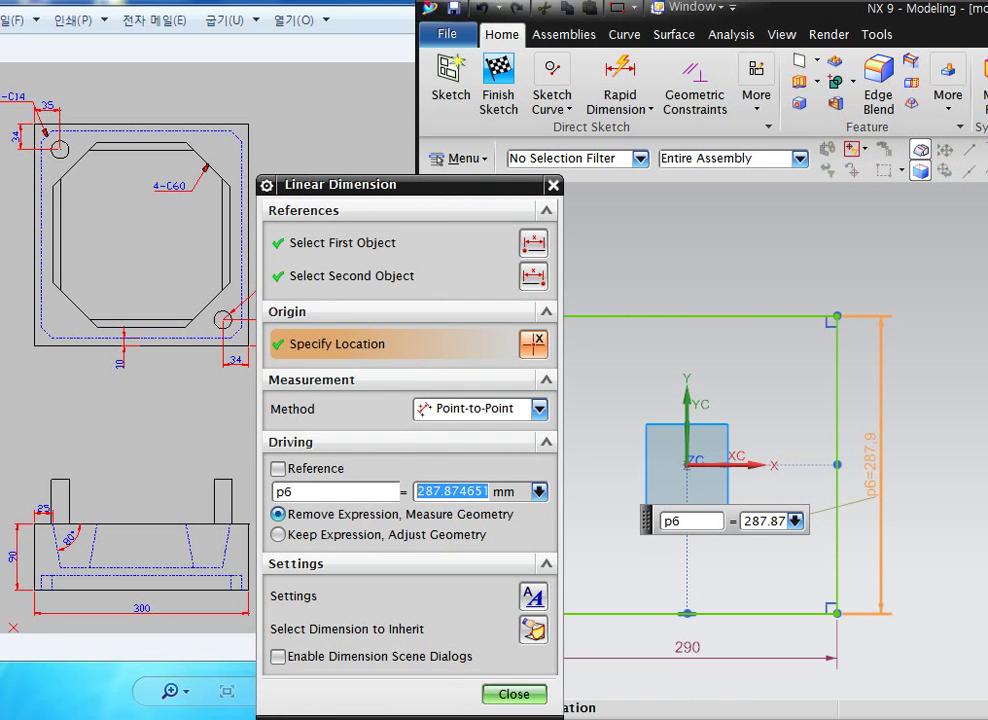
text(300)
key(Return)
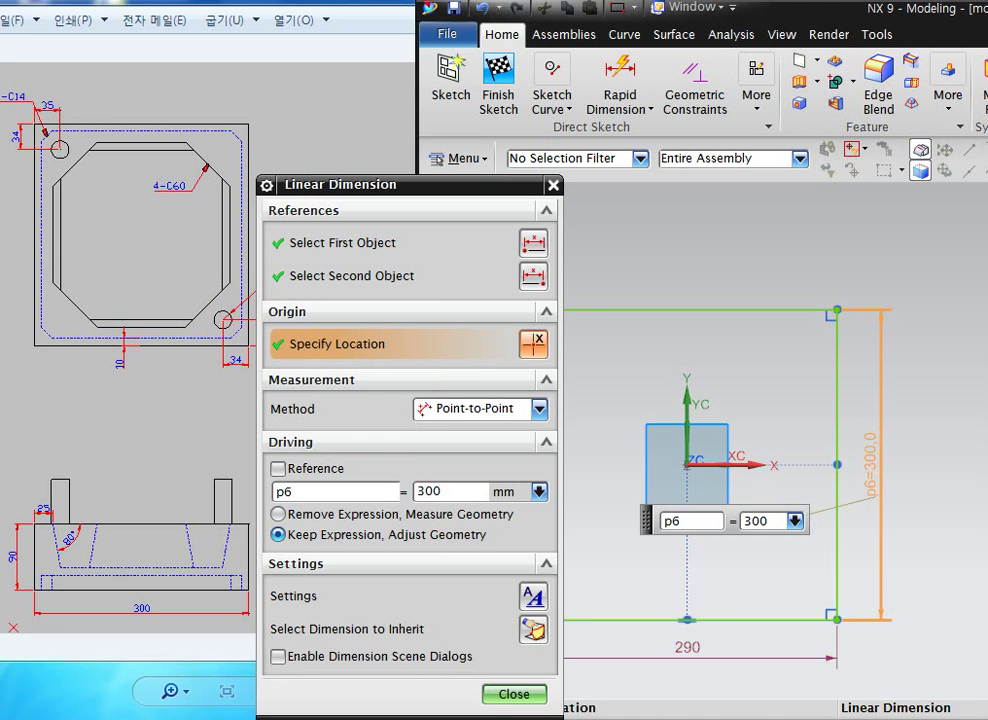
double_click(688, 647)
text(300)
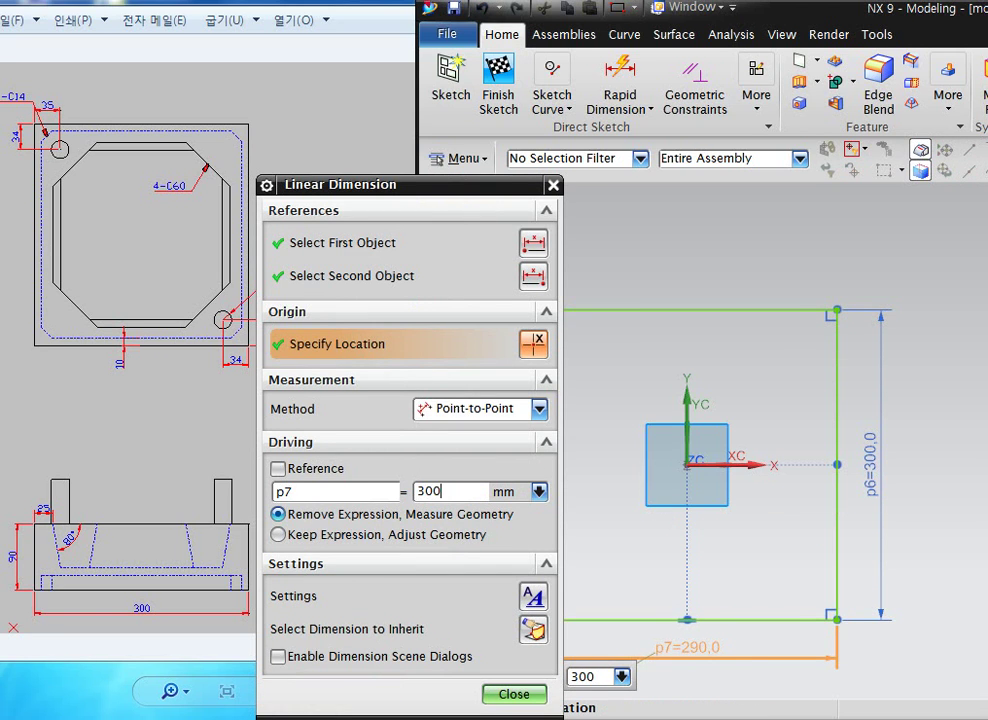
key(Return)
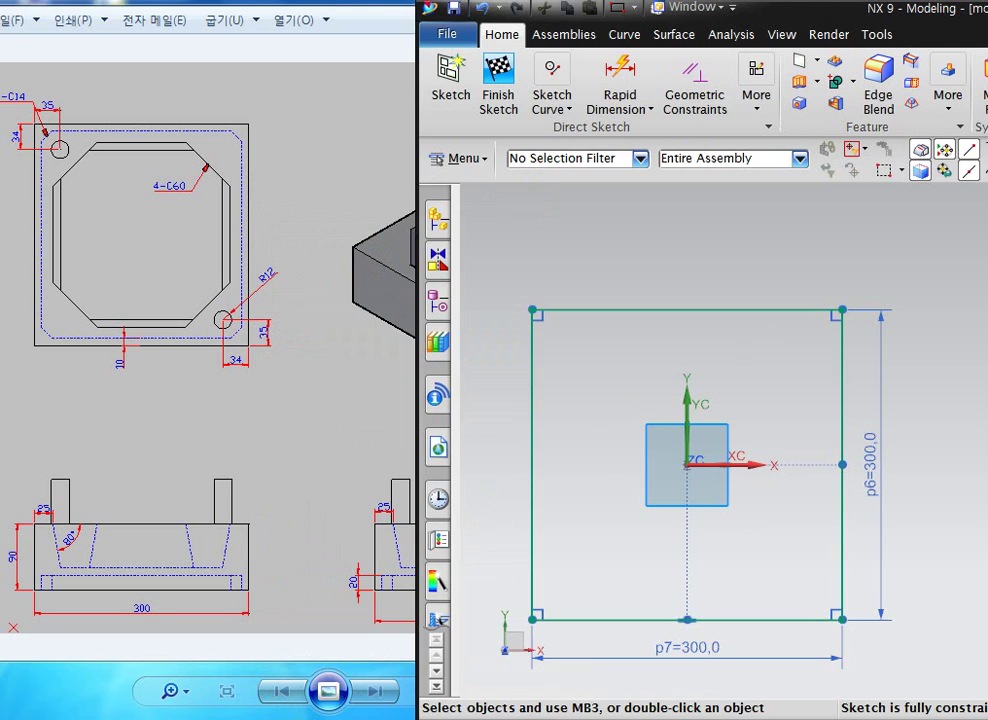
Sketch a second rectangle inside the first, centered on the origin, about 230 mm wide and 243 mm high.
shift+middle_drag(700, 560, 693, 491)
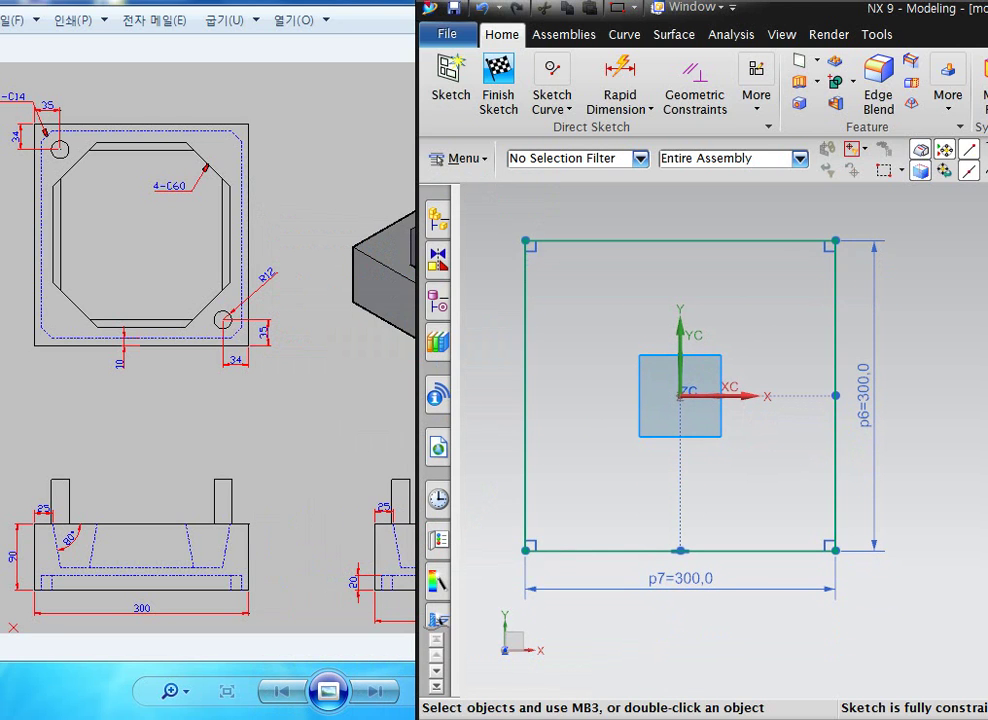
key(r)
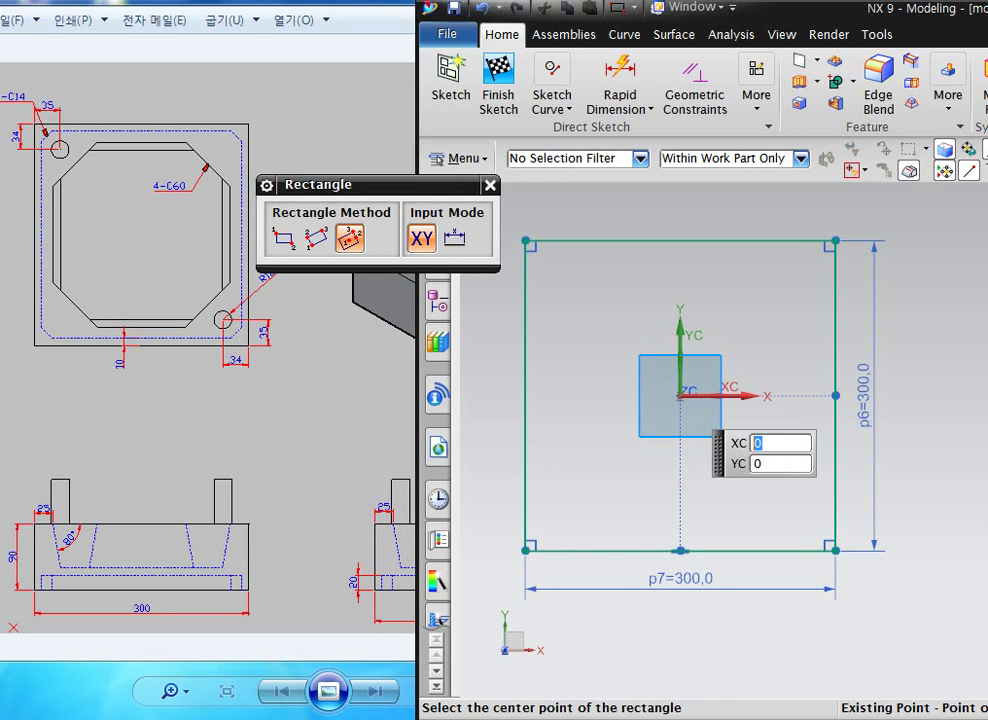
click(680, 396)
click(799, 396)
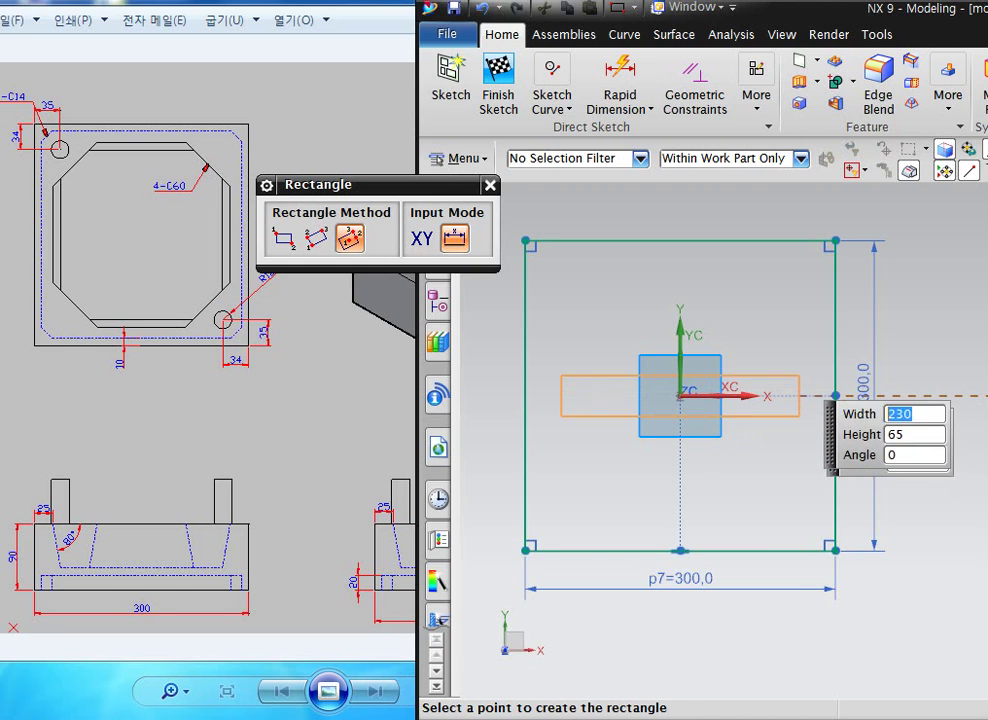
click(799, 271)
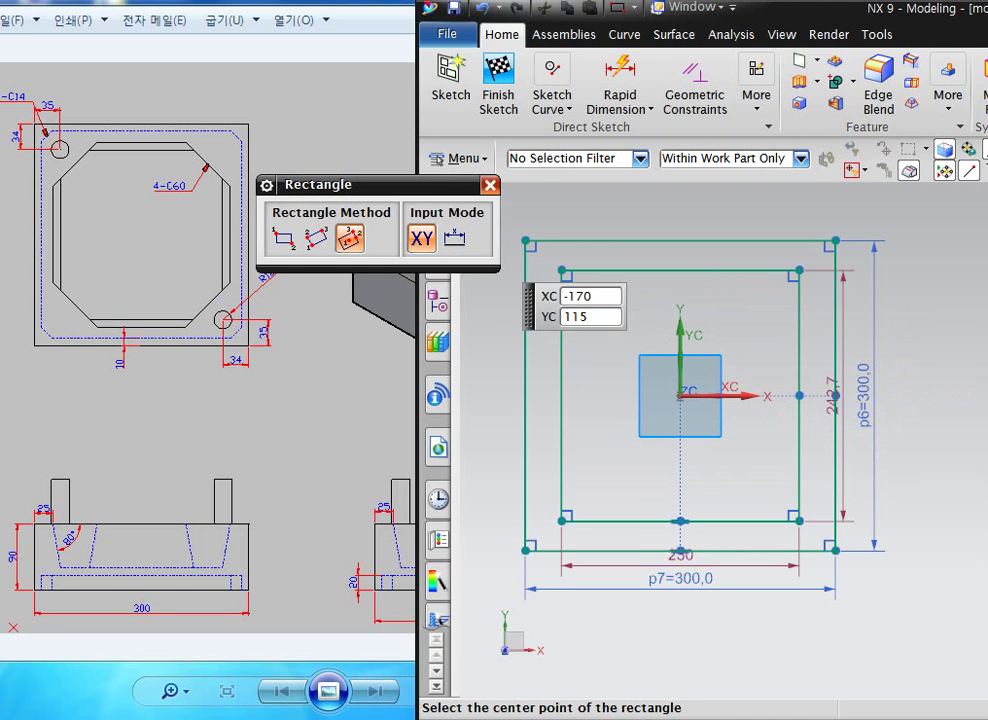
key(Escape)
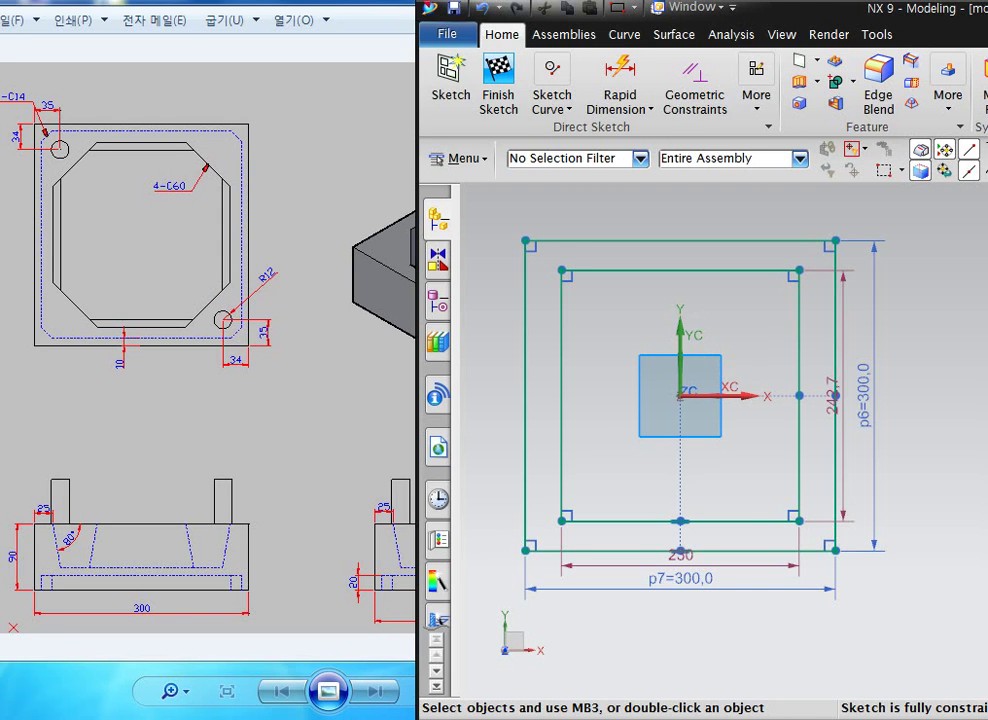
Set the inner rectangle's width and height dimensions to 280 mm each.
double_click(681, 556)
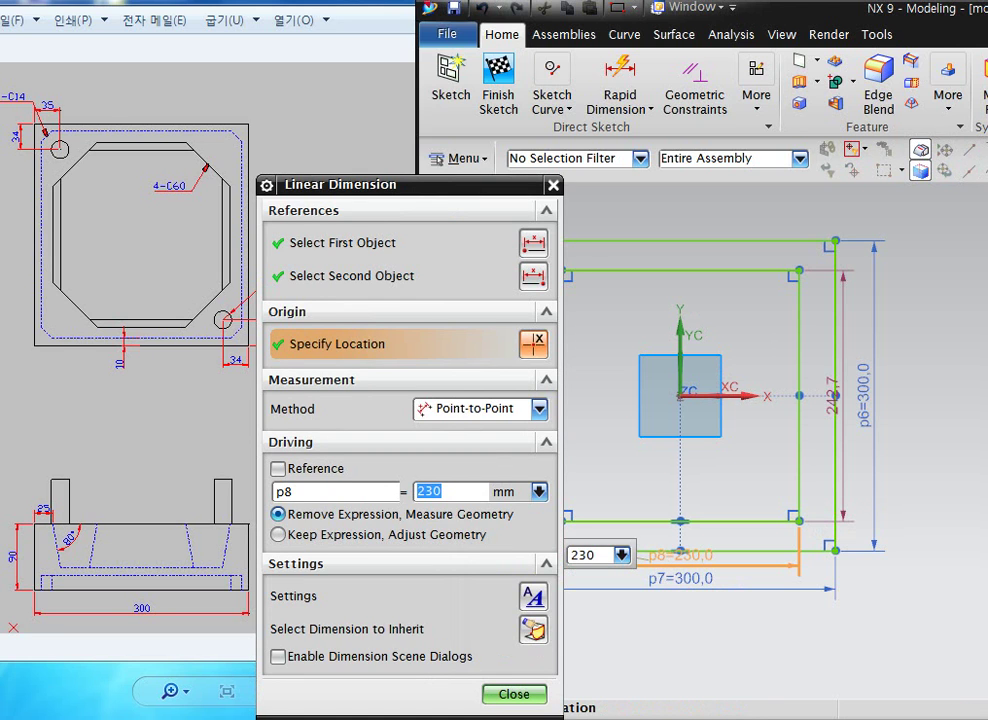
text(280)
key(Return)
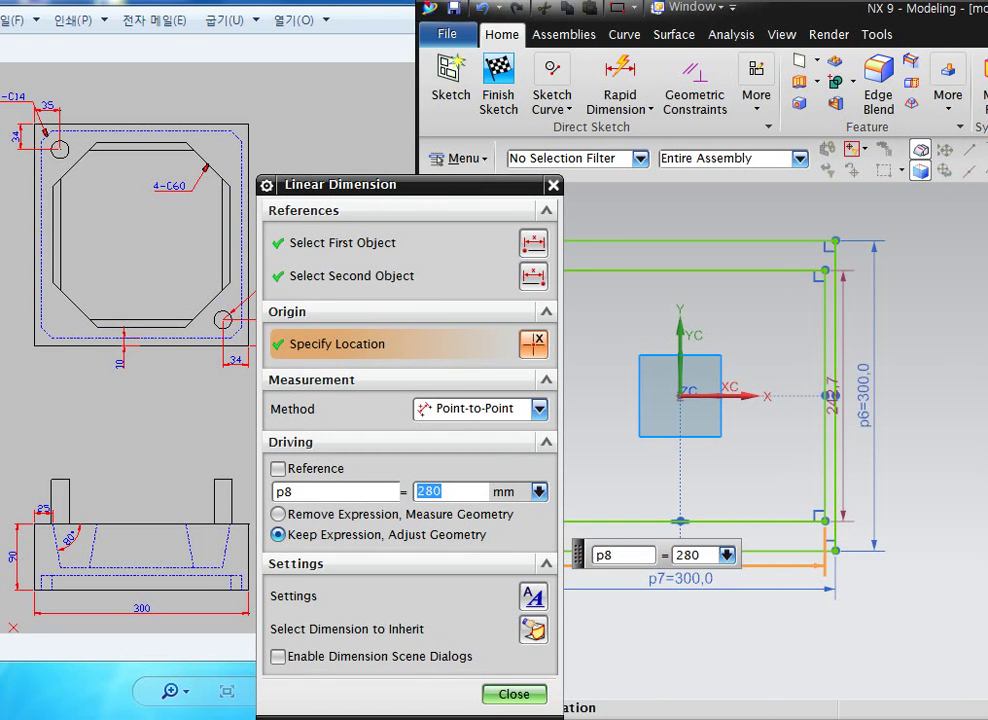
double_click(830, 415)
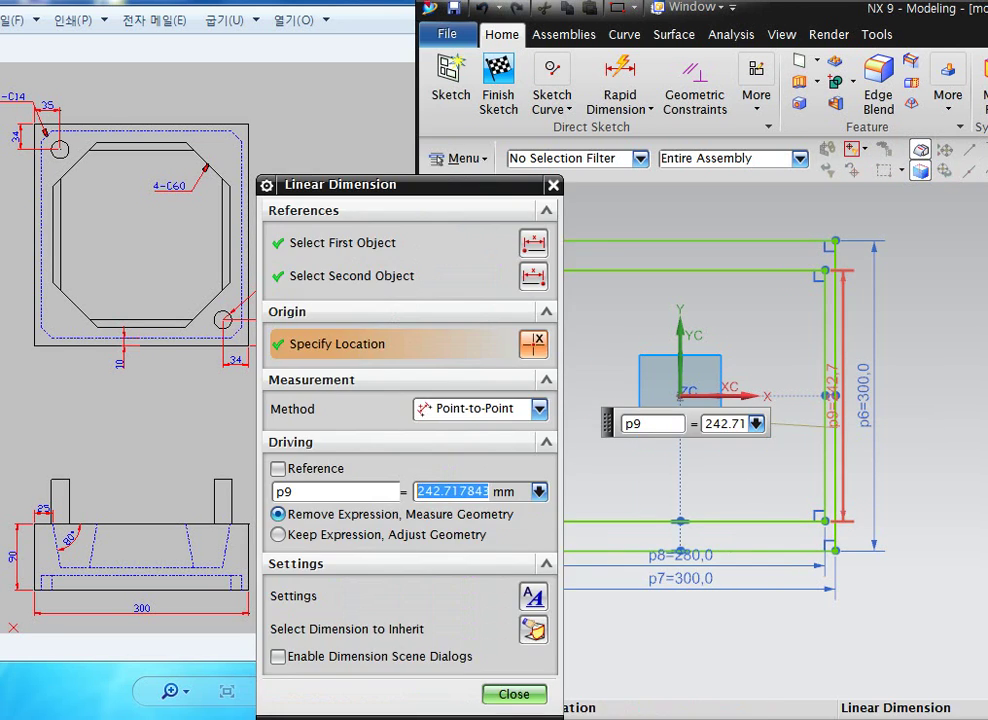
text(280)
key(Return)
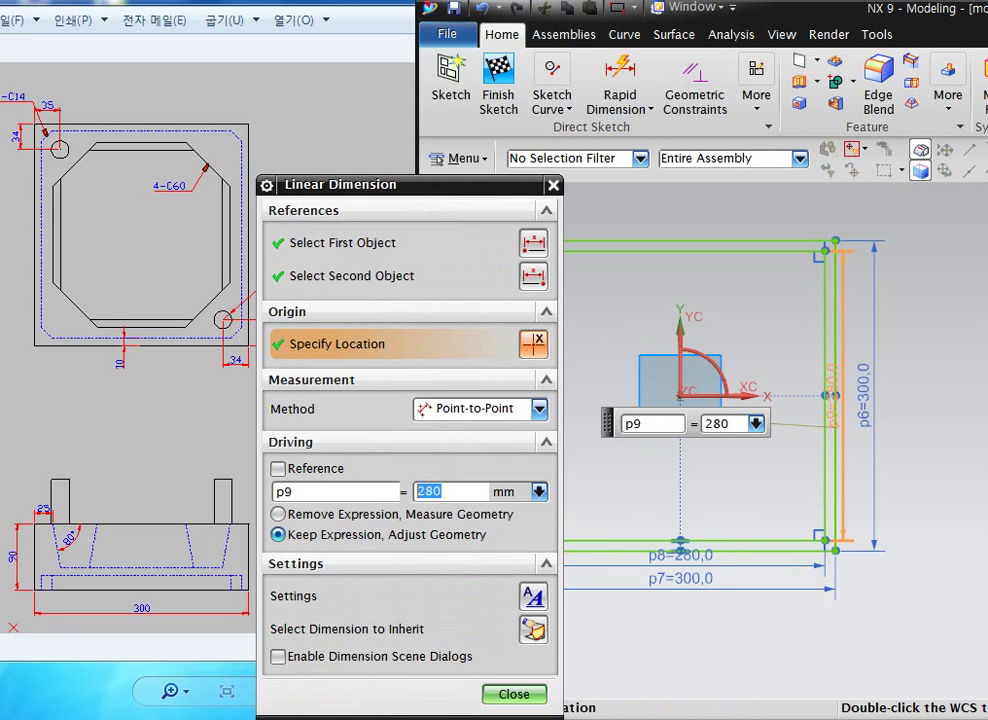
click(514, 694)
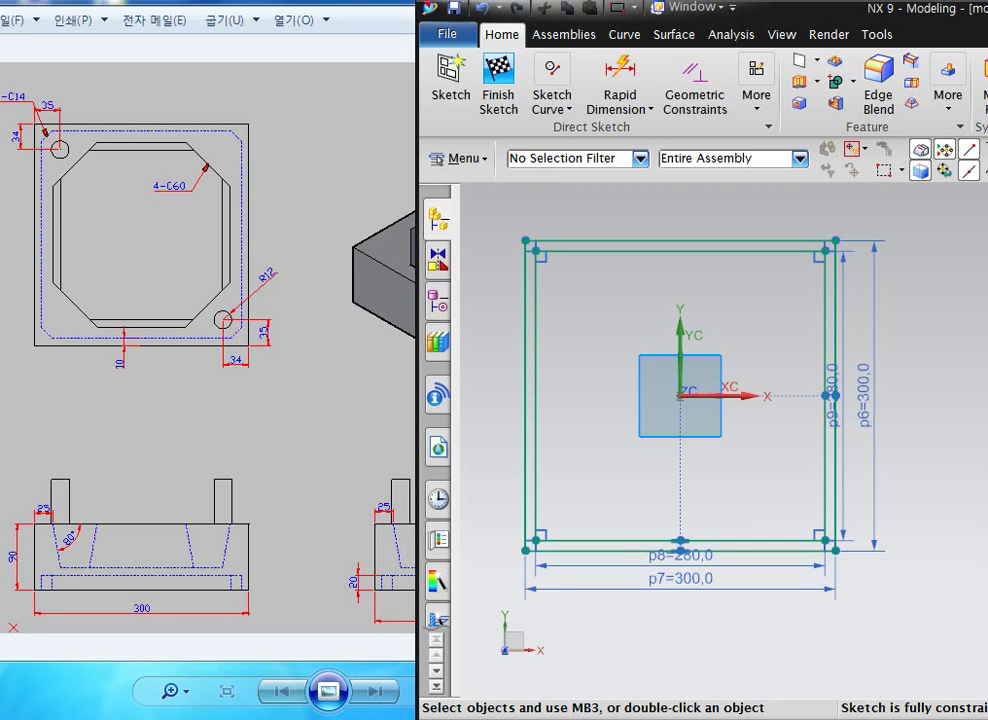
Finish the sketch and extrude the outer 300 mm square 90 mm upward, using Connected Curves selection.
click(498, 85)
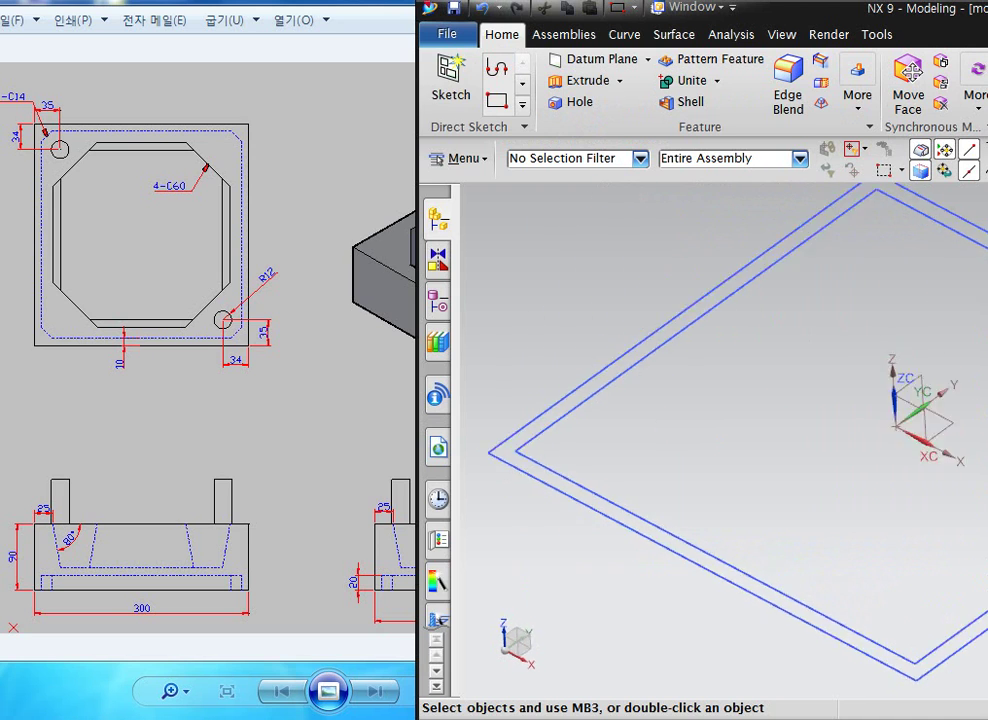
mouse_move(677, 494)
shift+middle_down()
mouse_move(635, 493)
mouse_move(664, 493)
shift+middle_up()
scroll(635, 493, up, 2)
key(x)
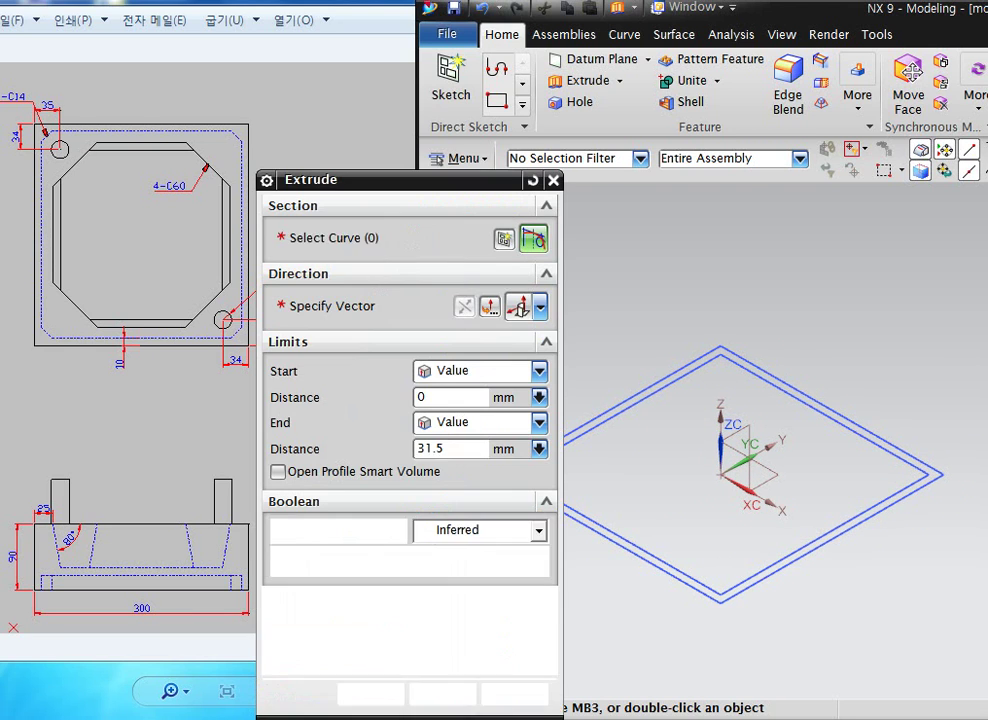
drag(400, 180, 371, 140)
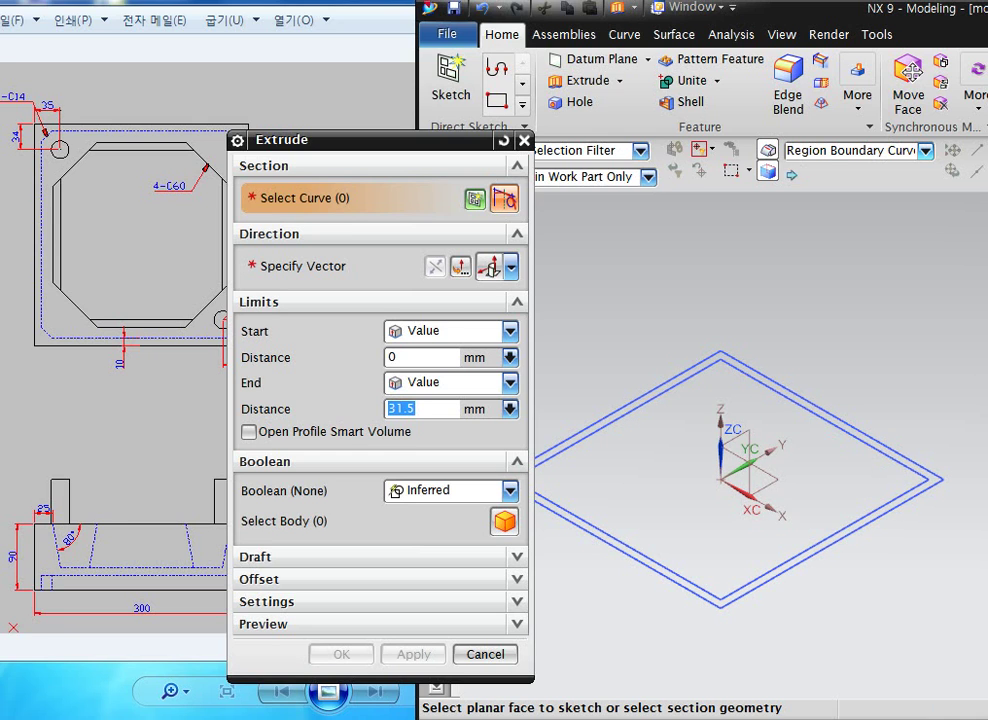
click(925, 151)
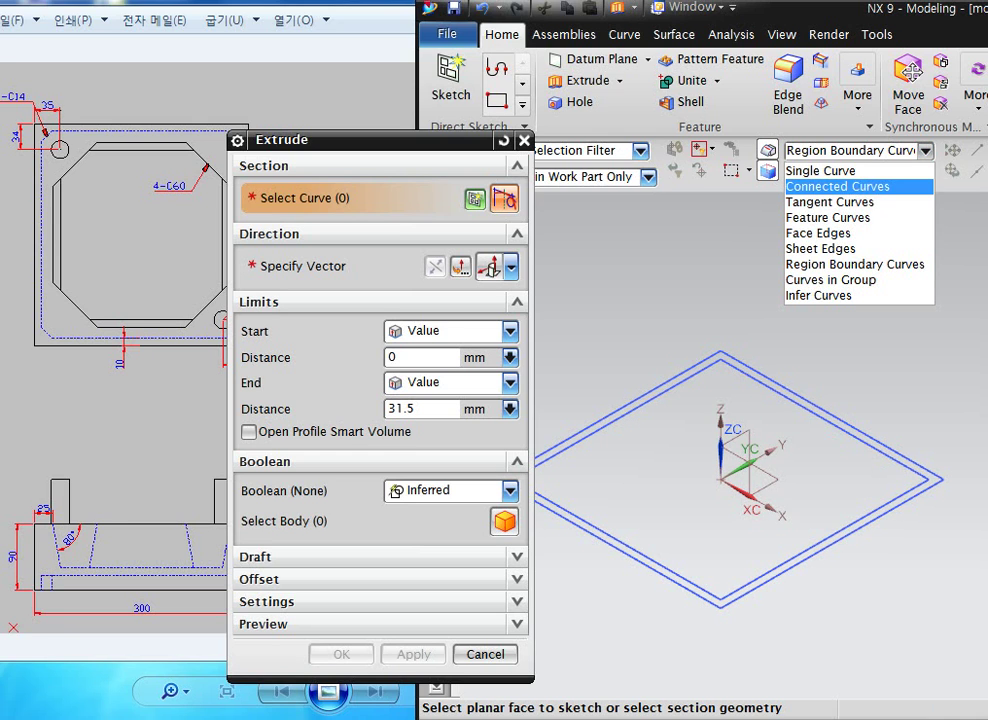
click(838, 186)
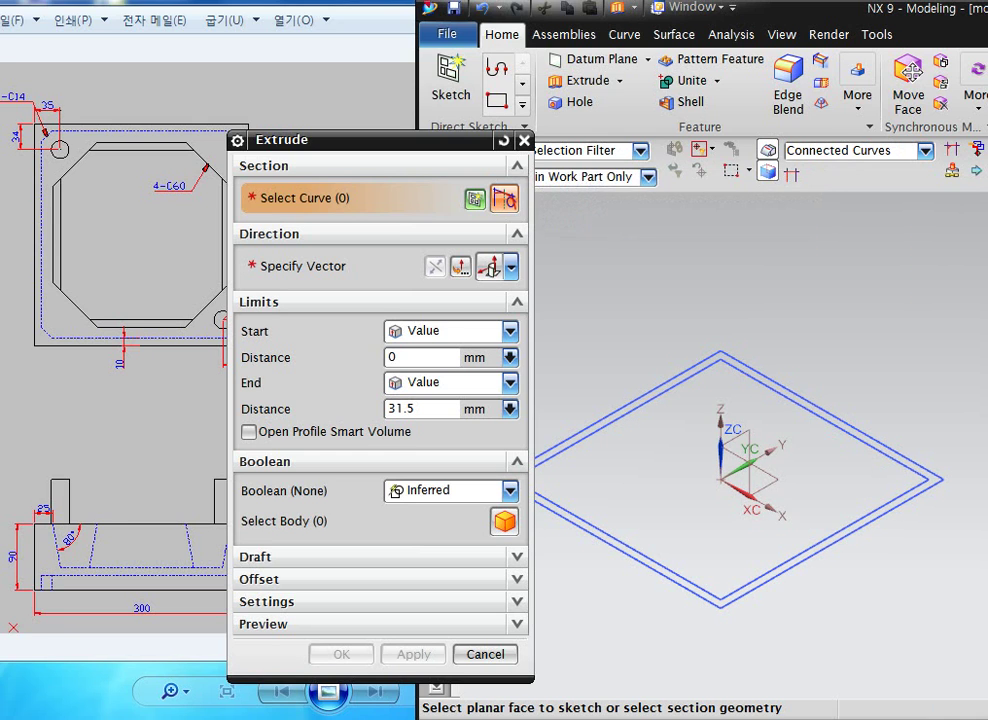
click(843, 422)
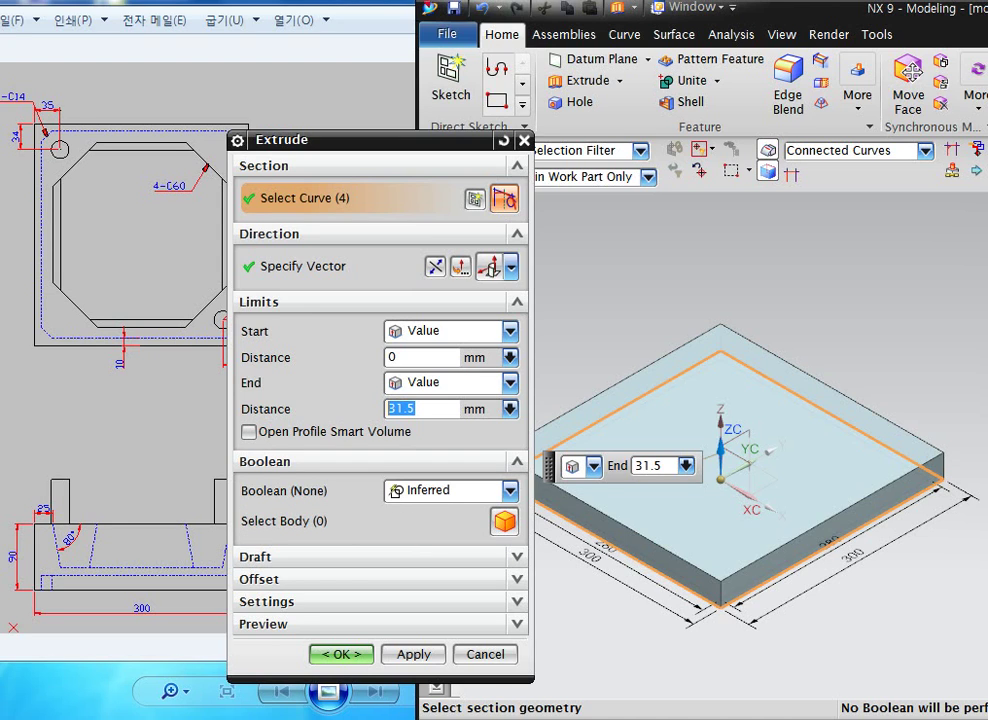
text(90)
key(Return)
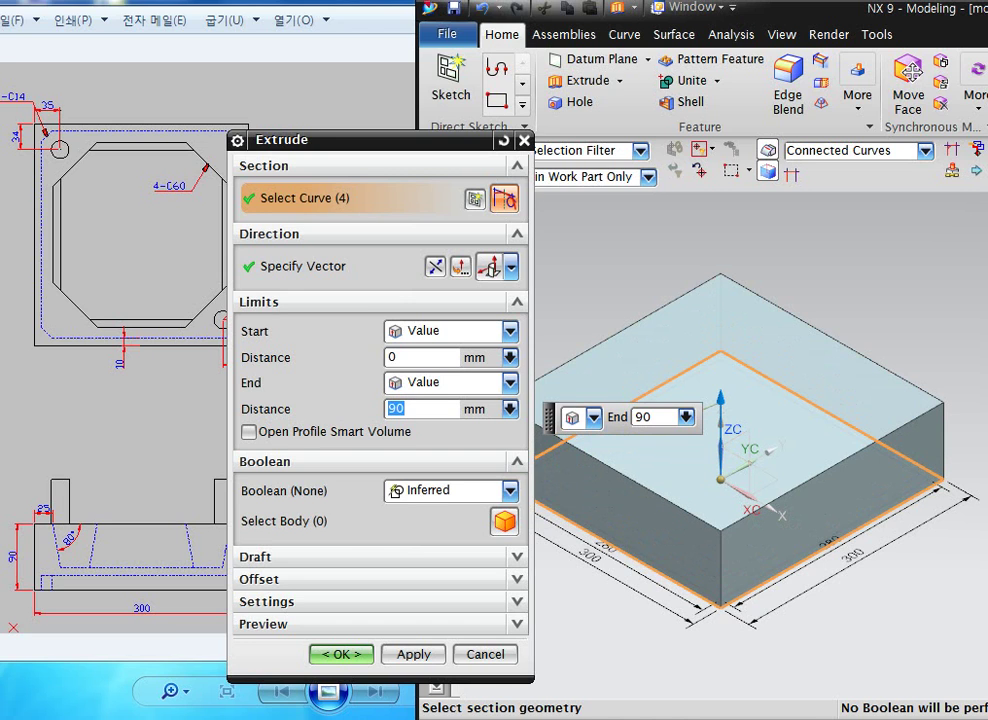
click(413, 654)
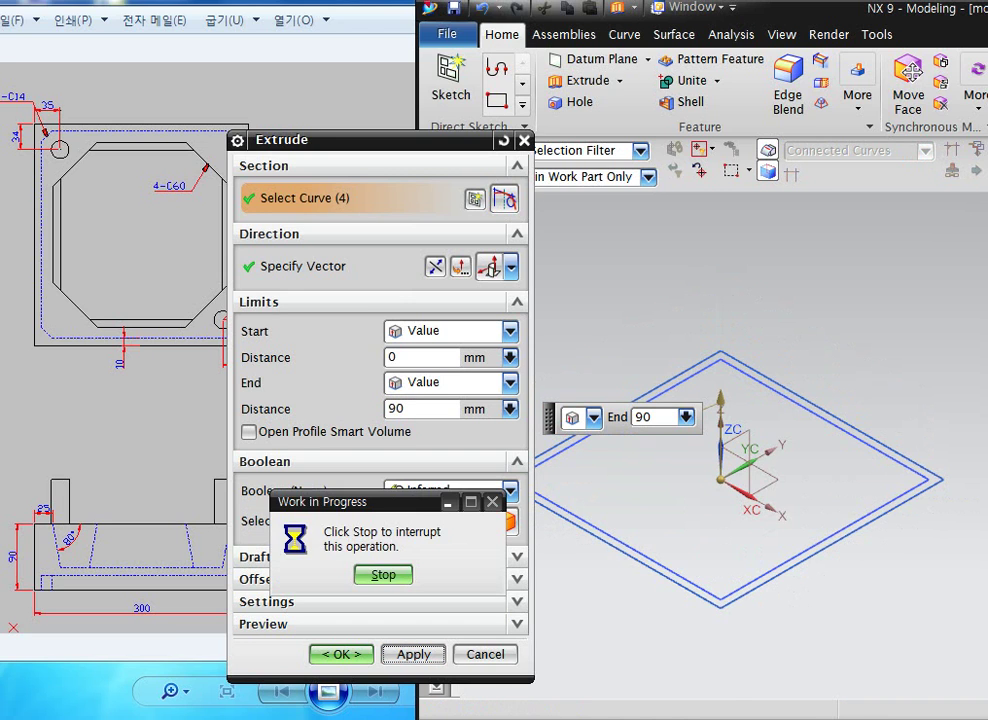
Extrude the inner 280 mm square 20 mm and subtract it from the block to form the bottom recess.
scroll(869, 312, down, 1)
middle_drag(869, 312, 869, 138)
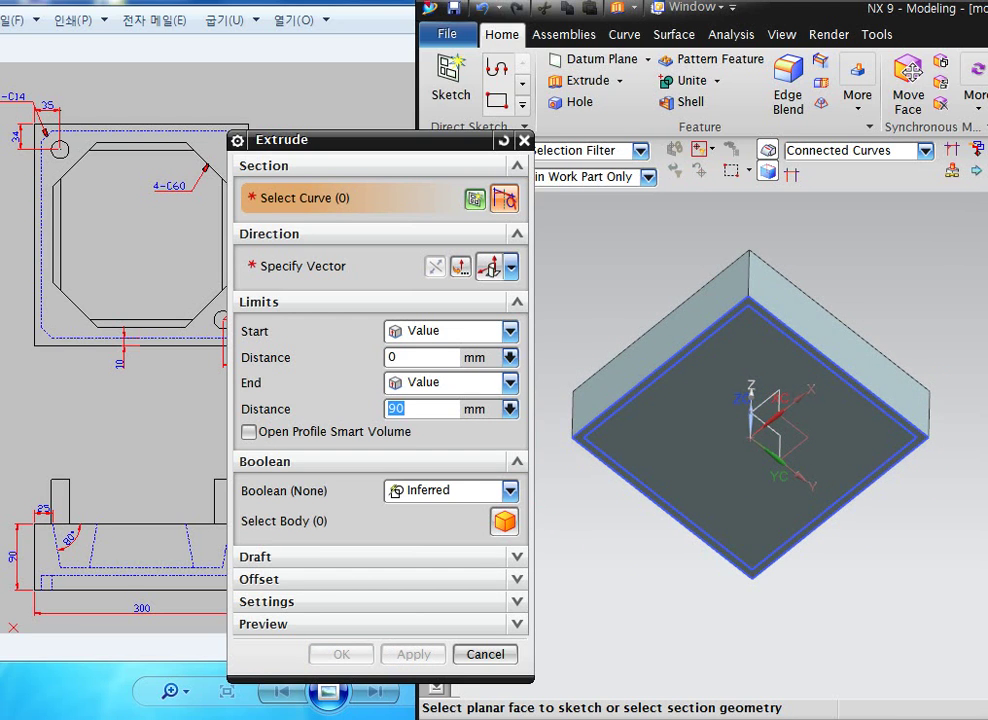
click(832, 371)
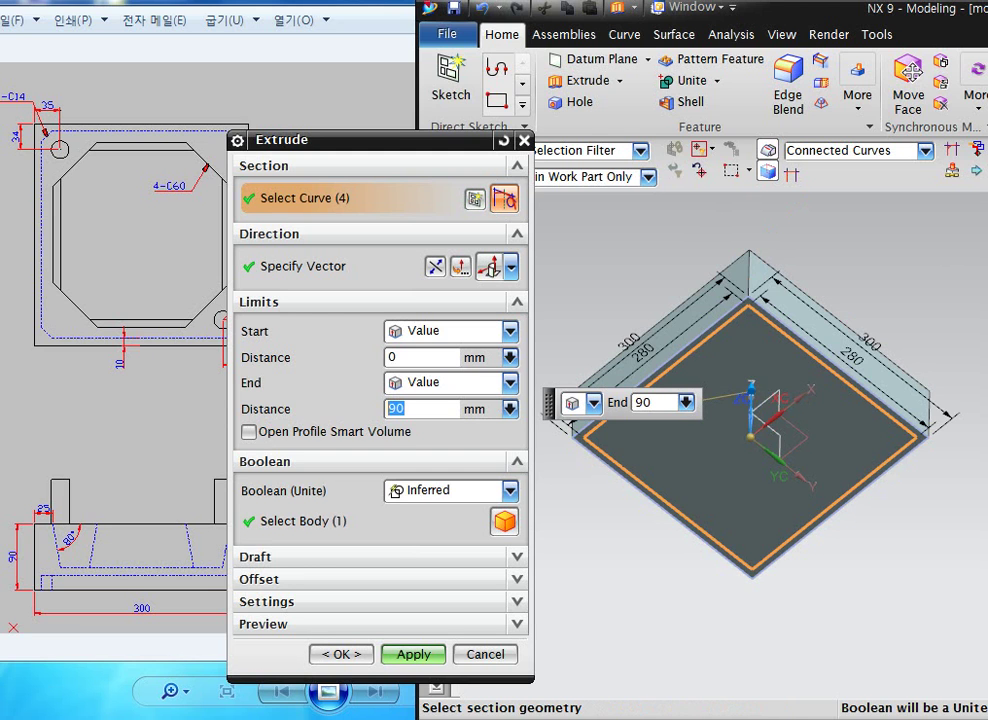
middle_drag(790, 430, 790, 510)
middle_drag(750, 386, 754, 455)
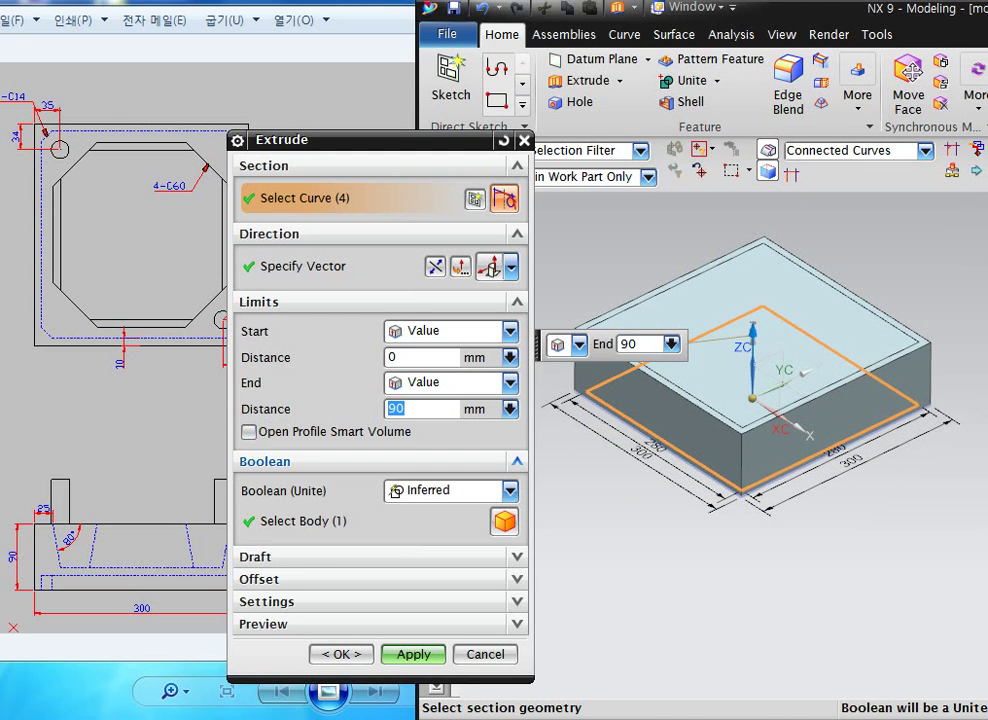
click(190, 333)
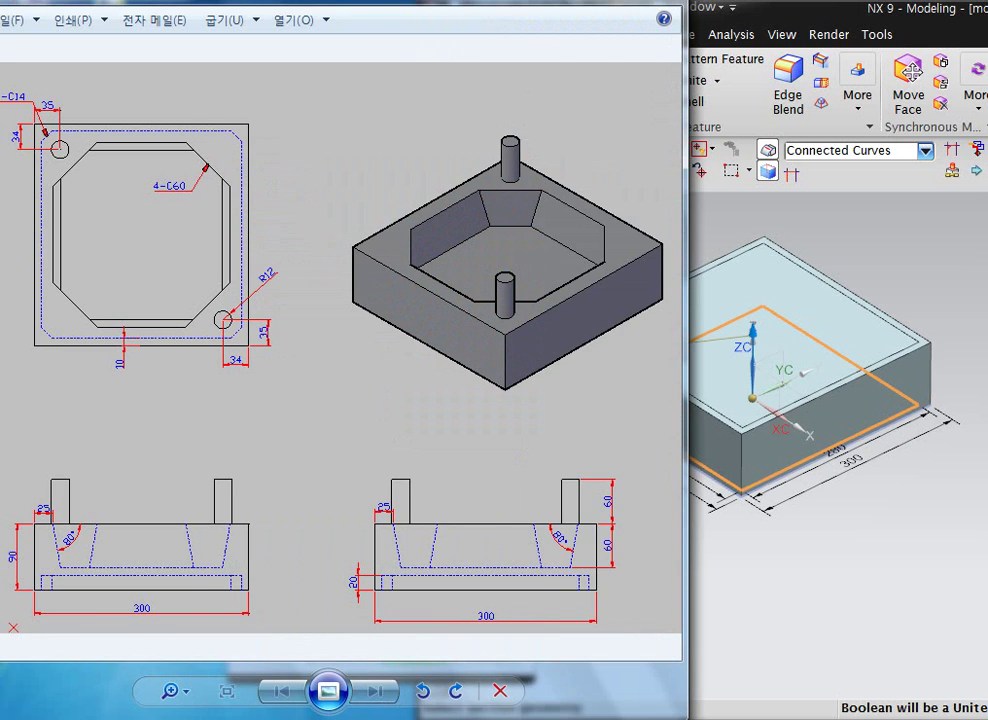
key(alt+Tab)
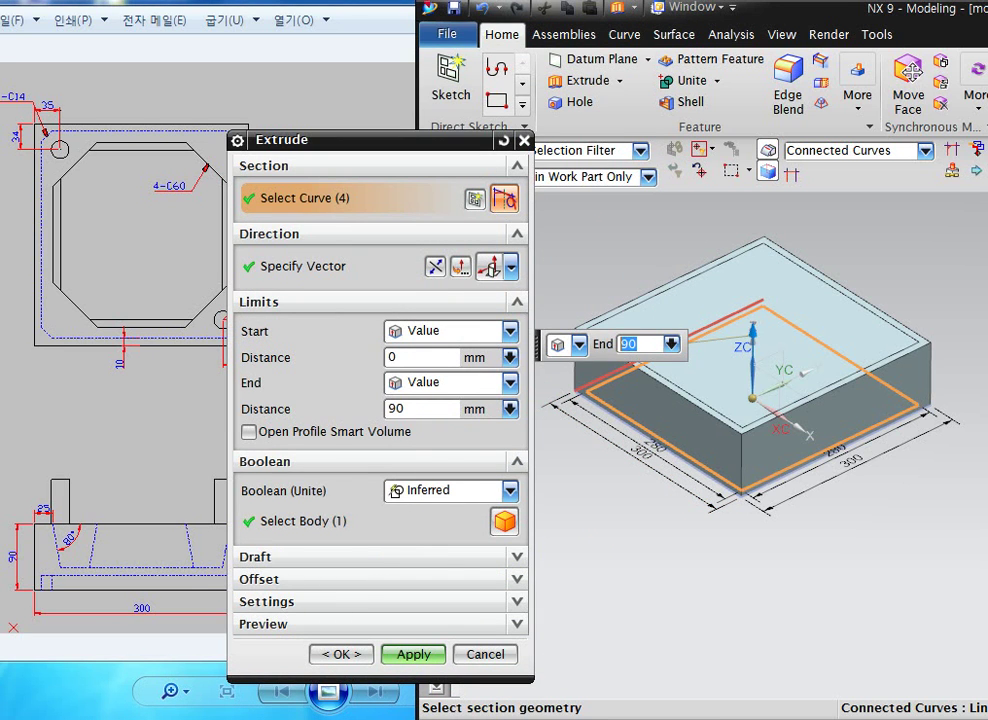
text(20)
key(Return)
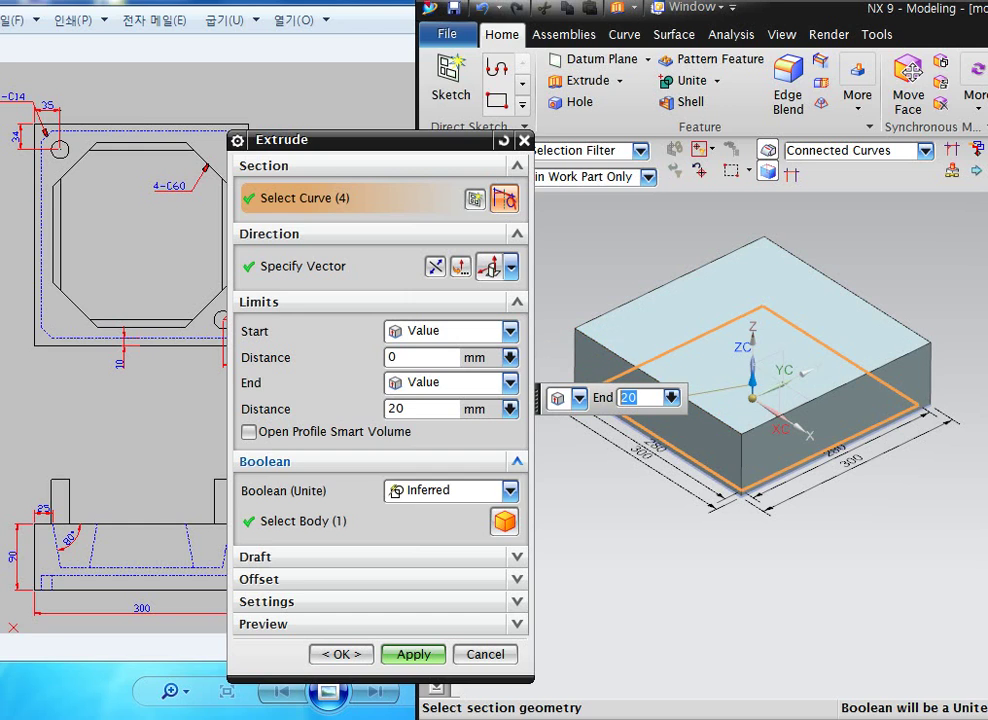
click(509, 490)
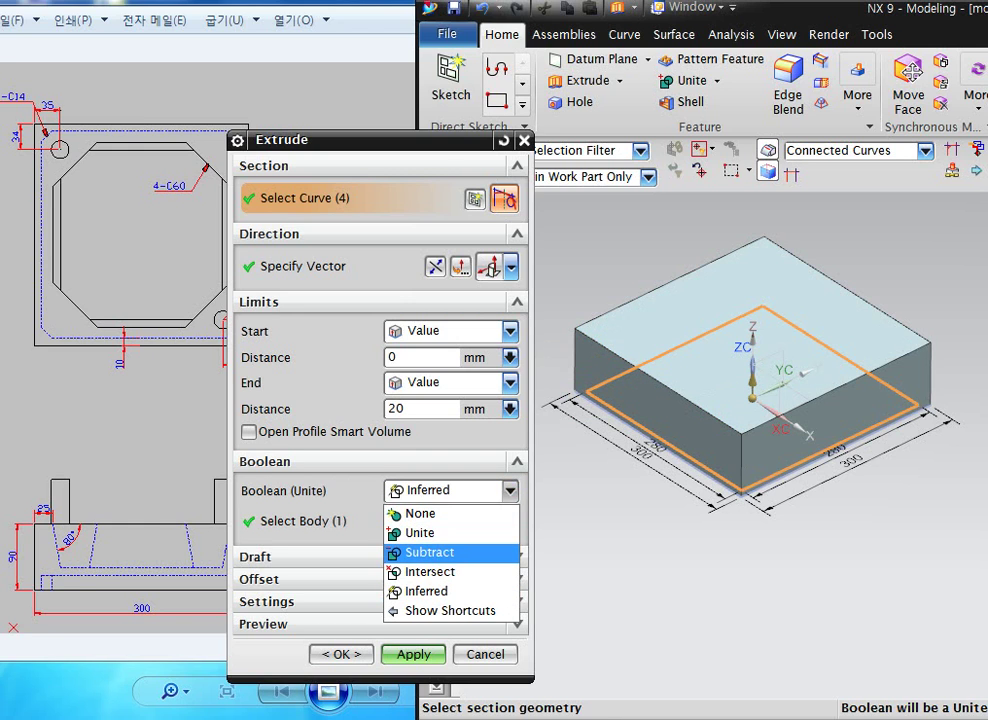
click(429, 552)
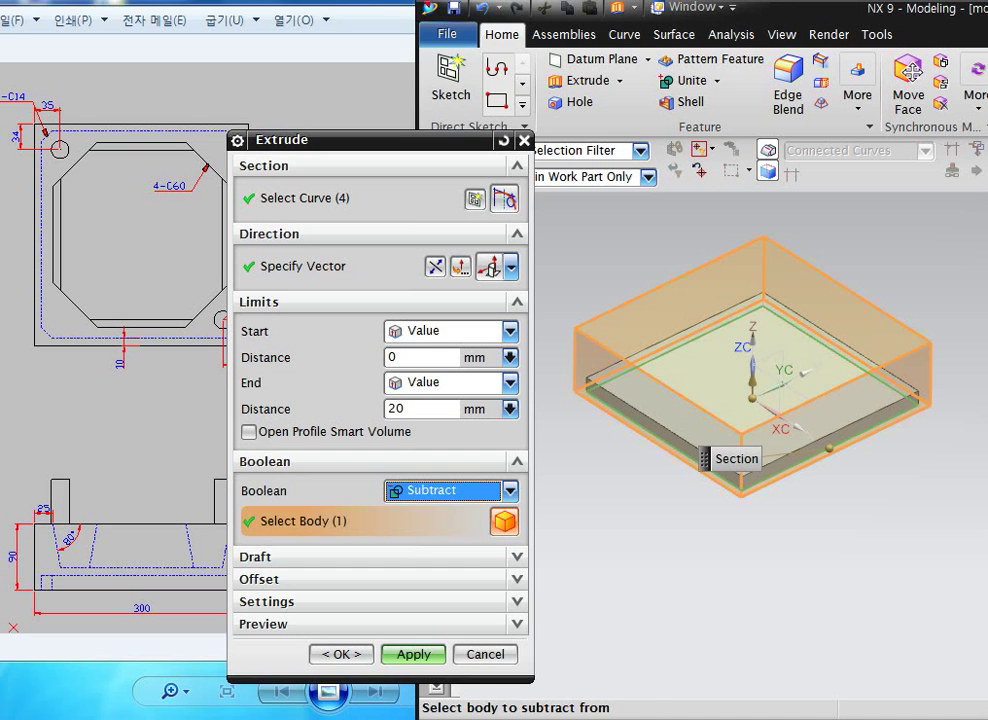
middle_drag(750, 350, 750, 410)
middle_drag(790, 330, 702, 422)
click(341, 654)
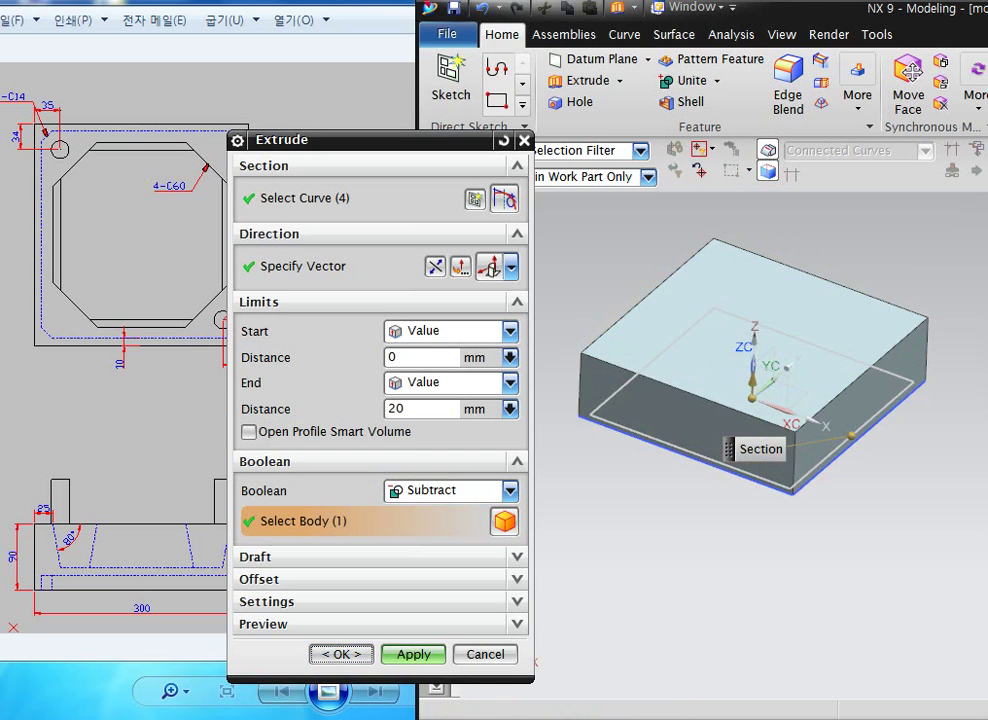
Inspect the bottom recess in the model and its corner chamfer callout in the reference drawing.
middle_drag(745, 450, 775, 240)
middle_drag(760, 300, 750, 405)
scroll(807, 192, up, 3)
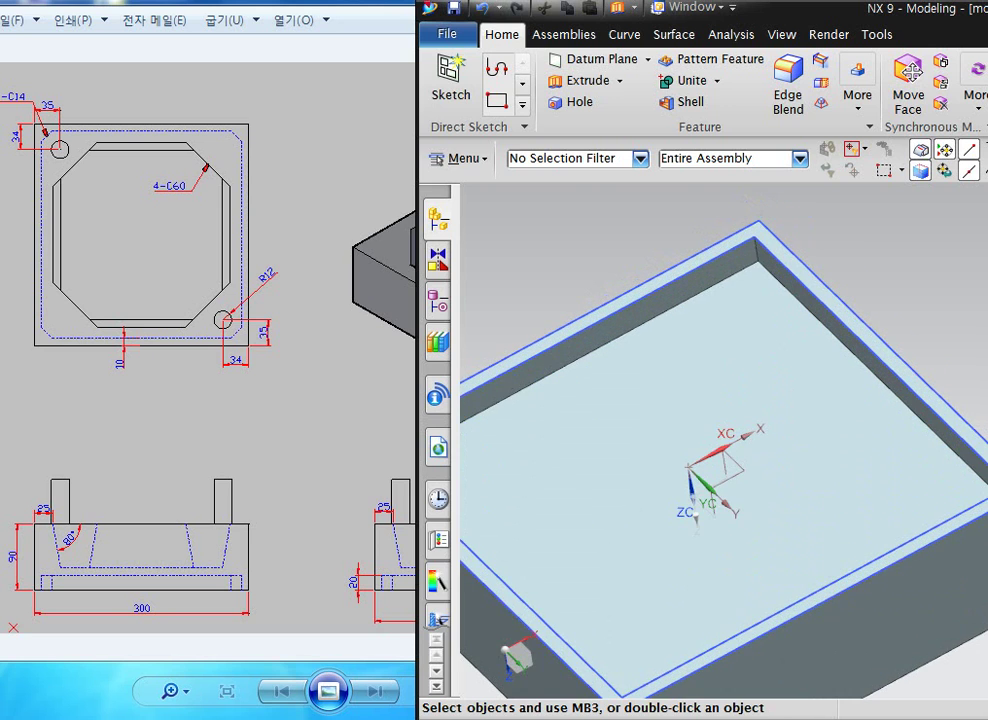
key(ctrl+1)
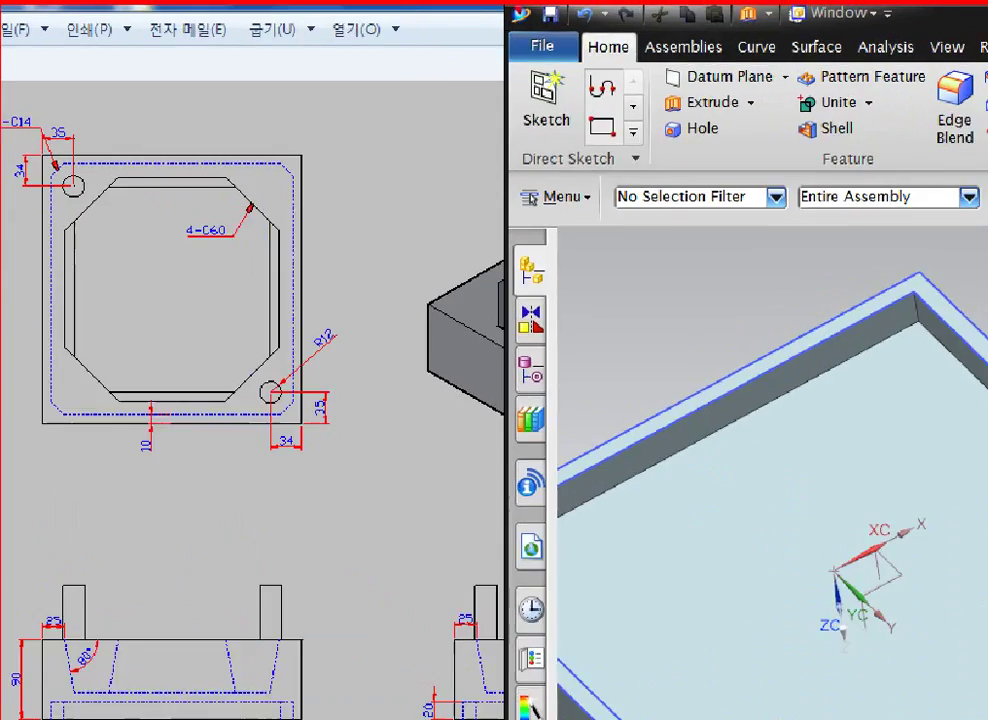
click(25, 263)
mouse_move(61, 270)
mouse_down()
mouse_move(28, 176)
mouse_move(46, 268)
mouse_up()
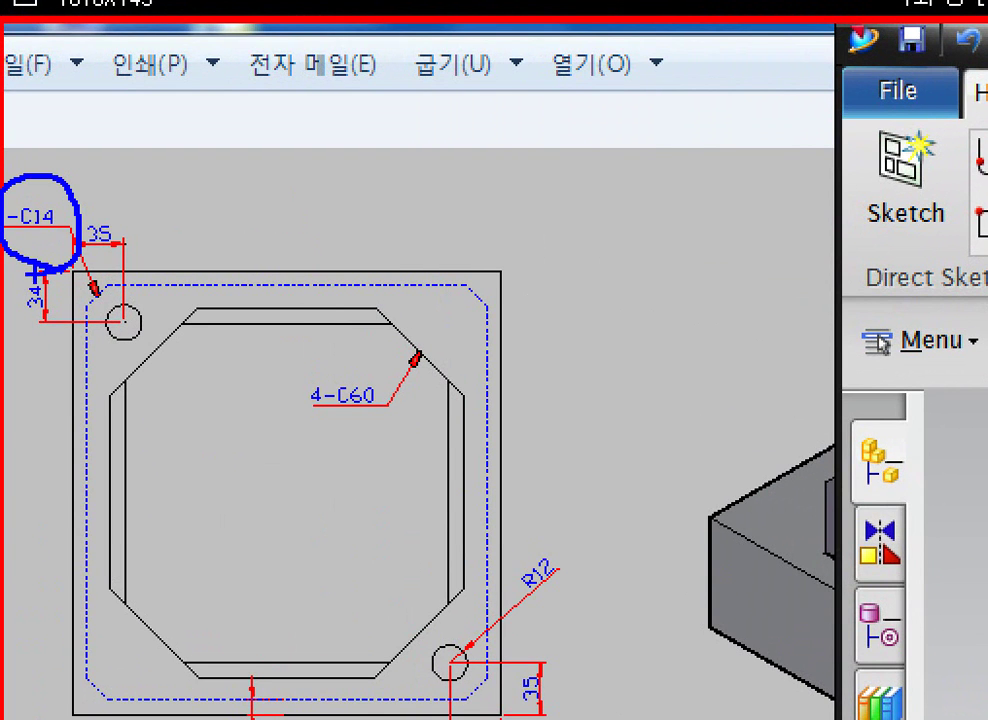
drag(117, 276, 87, 308)
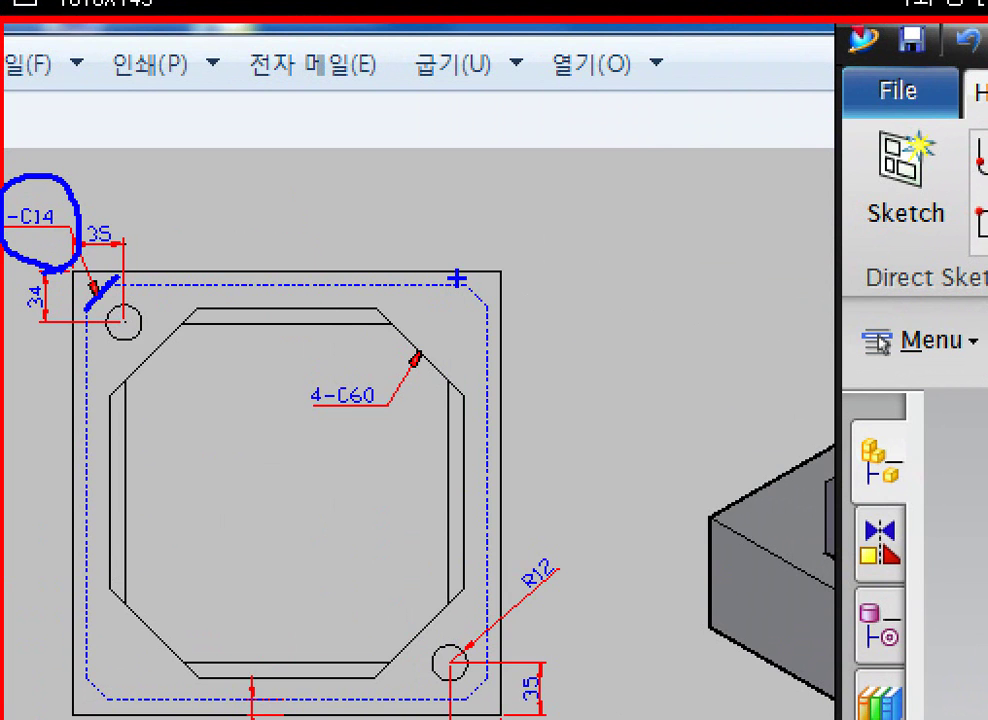
drag(452, 278, 472, 298)
key(Escape)
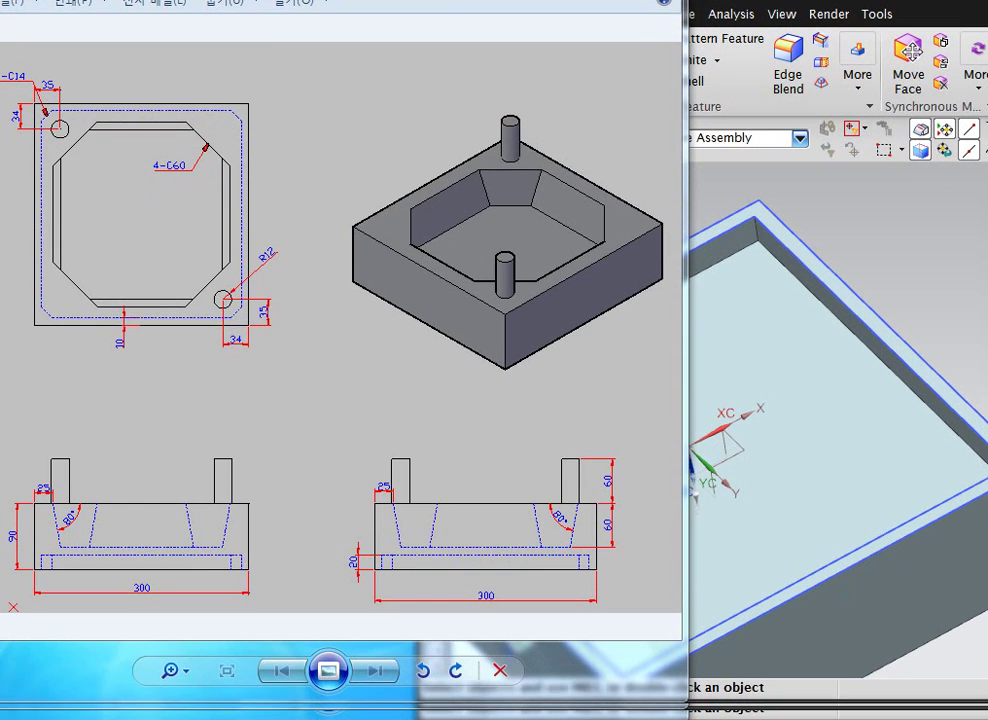
drag(300, 2, 325, 2)
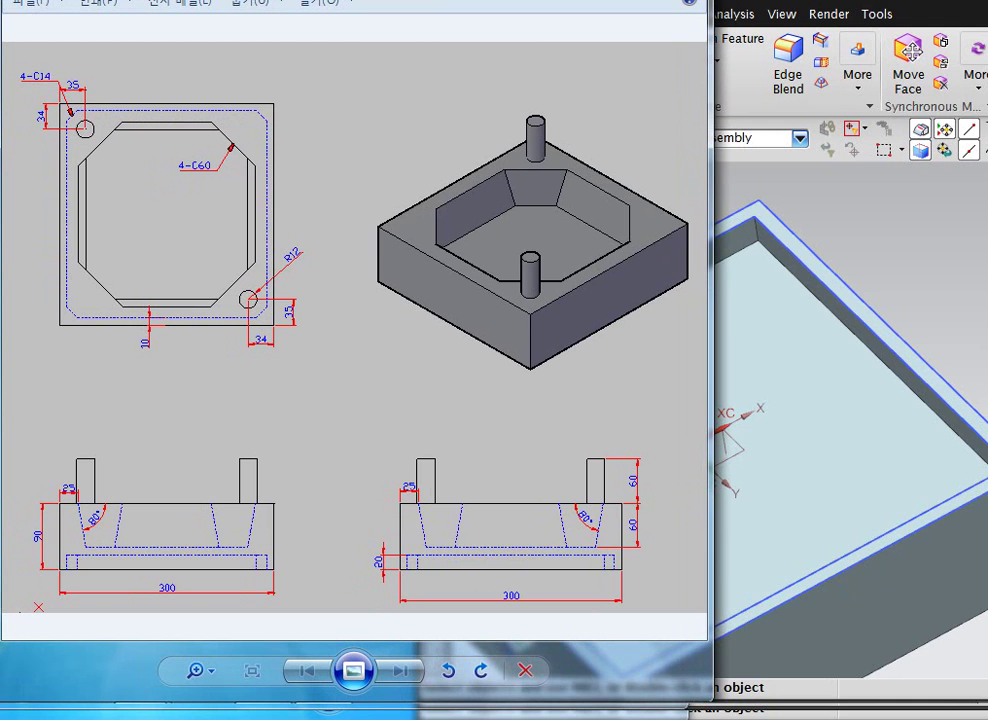
drag(325, 1, 299, 1)
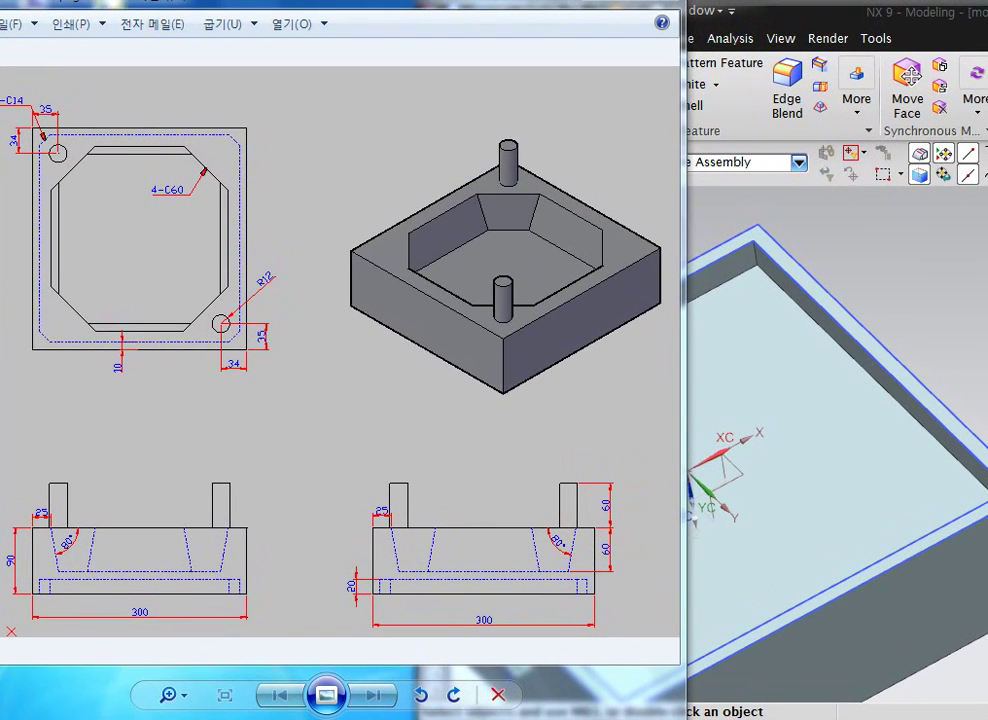
key(alt+Tab)
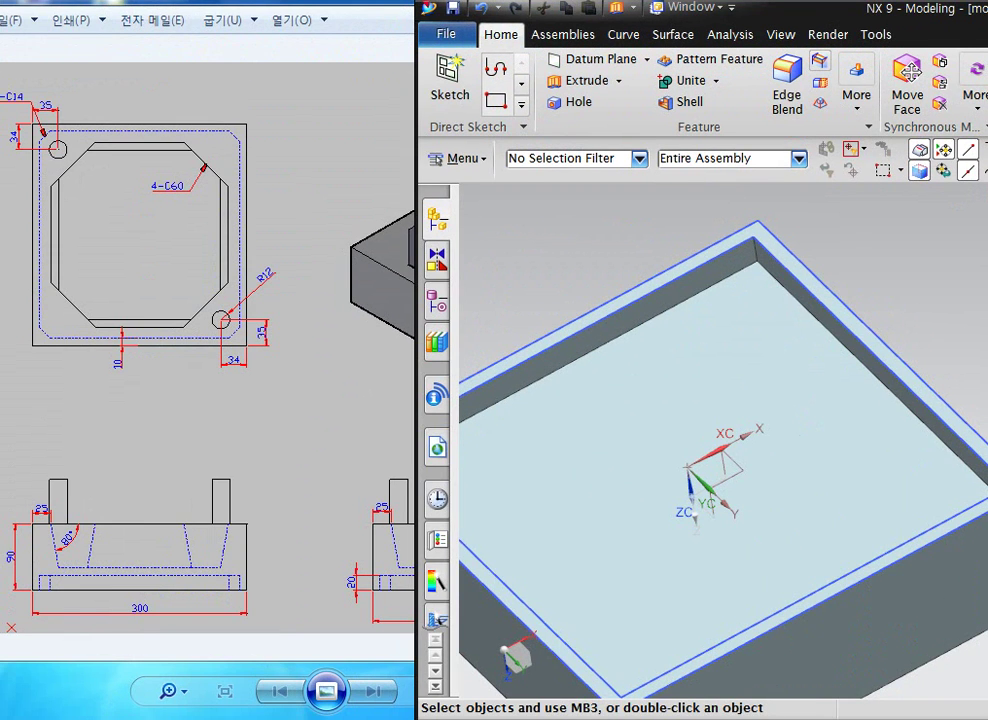
Start a Chamfer and set its cross section to Symmetric.
click(820, 61)
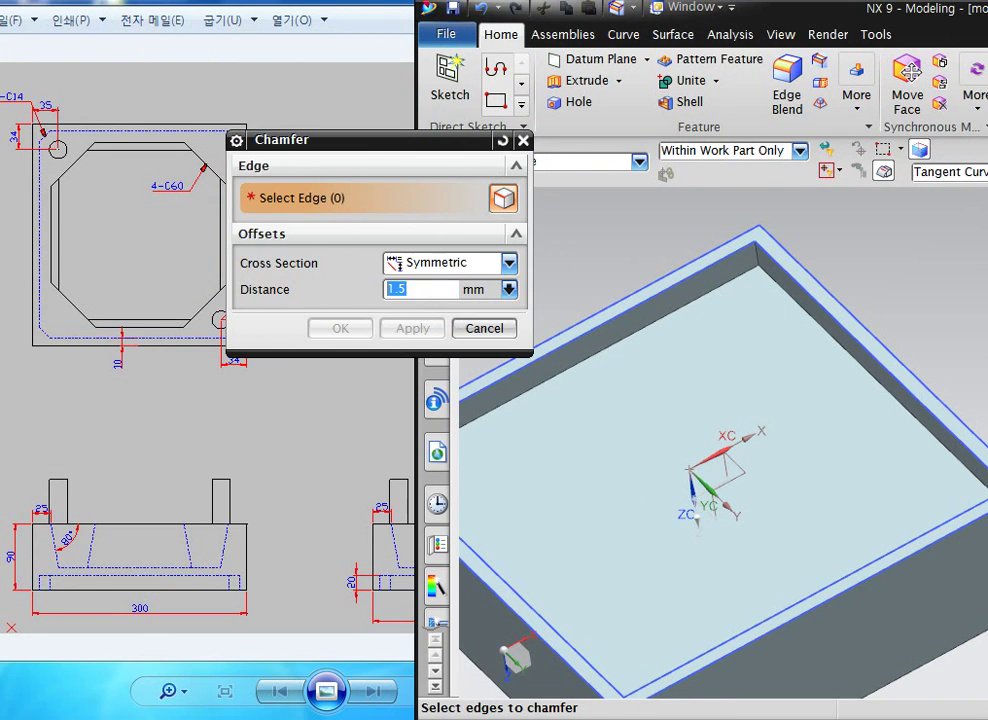
click(509, 263)
click(509, 263)
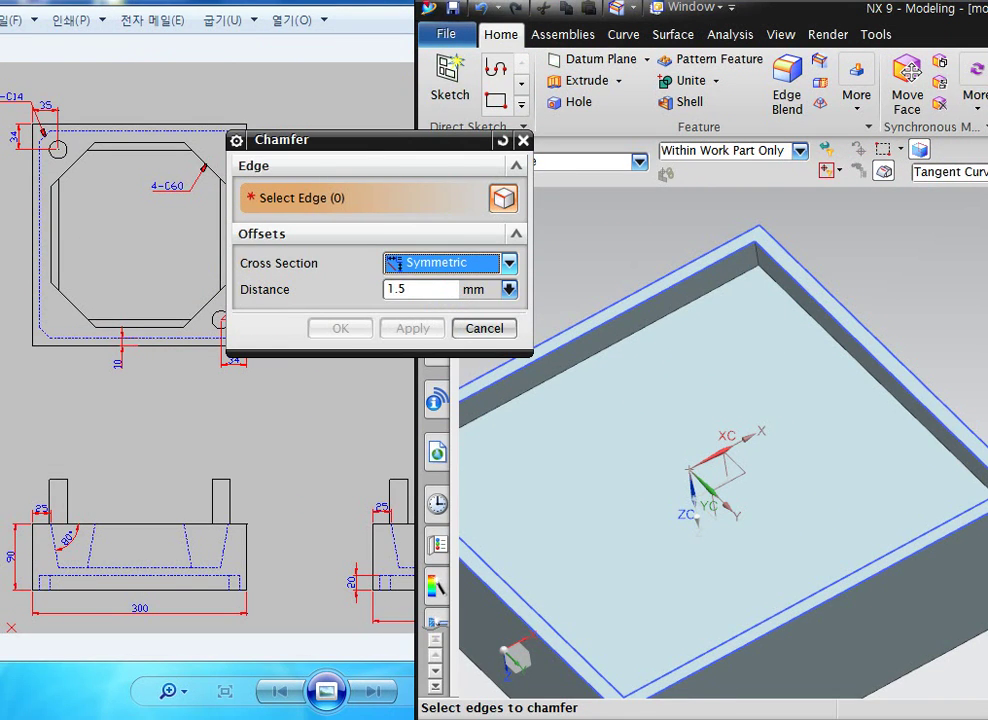
click(509, 263)
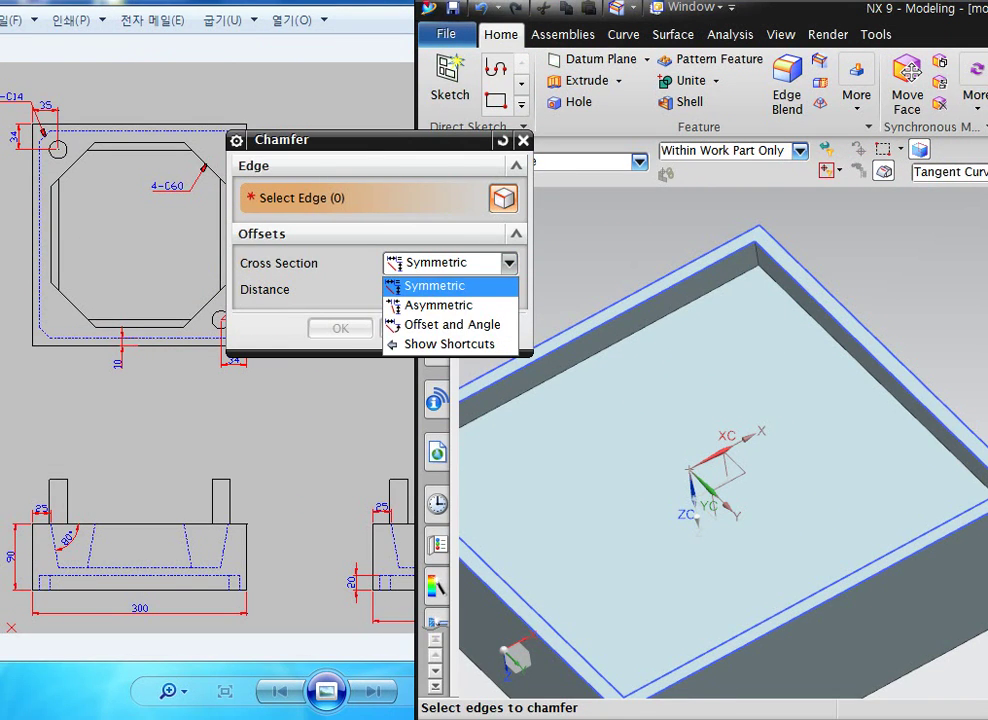
click(438, 305)
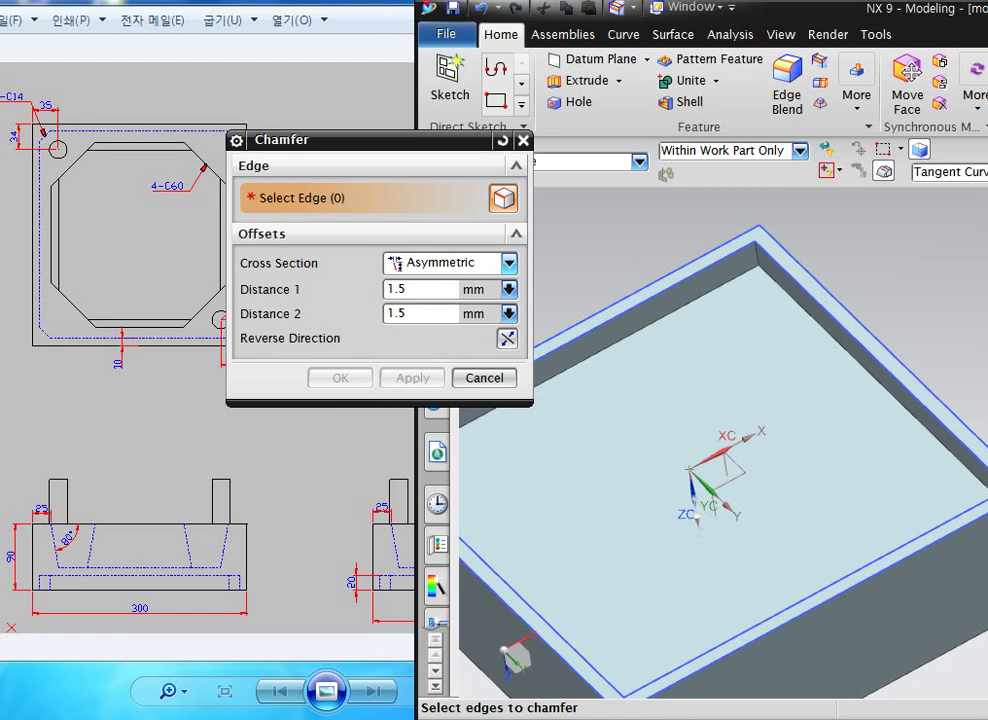
double_click(425, 289)
double_click(425, 314)
click(425, 289)
click(509, 263)
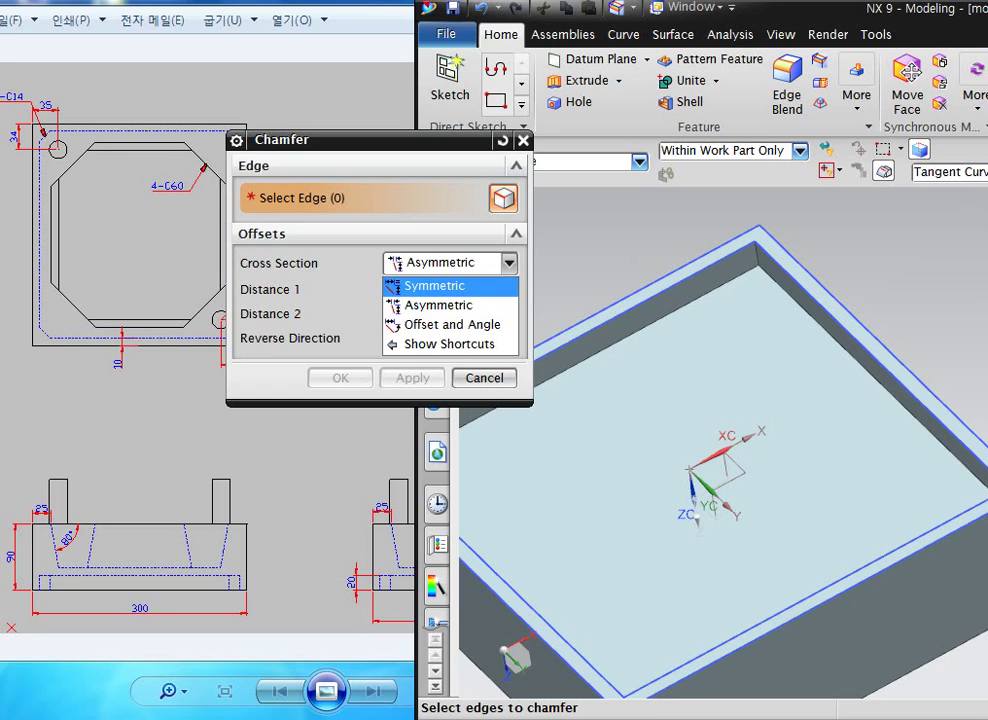
click(435, 286)
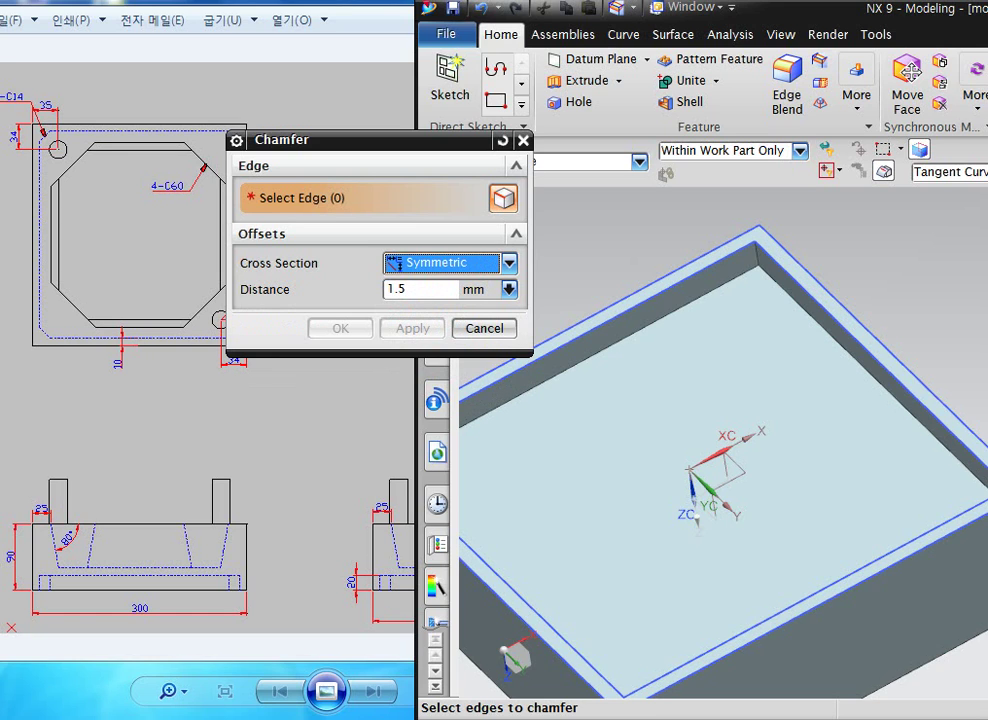
Set the chamfer distance to 14 mm and select the bottom recess's two inner corner edges on the +X side.
double_click(420, 289)
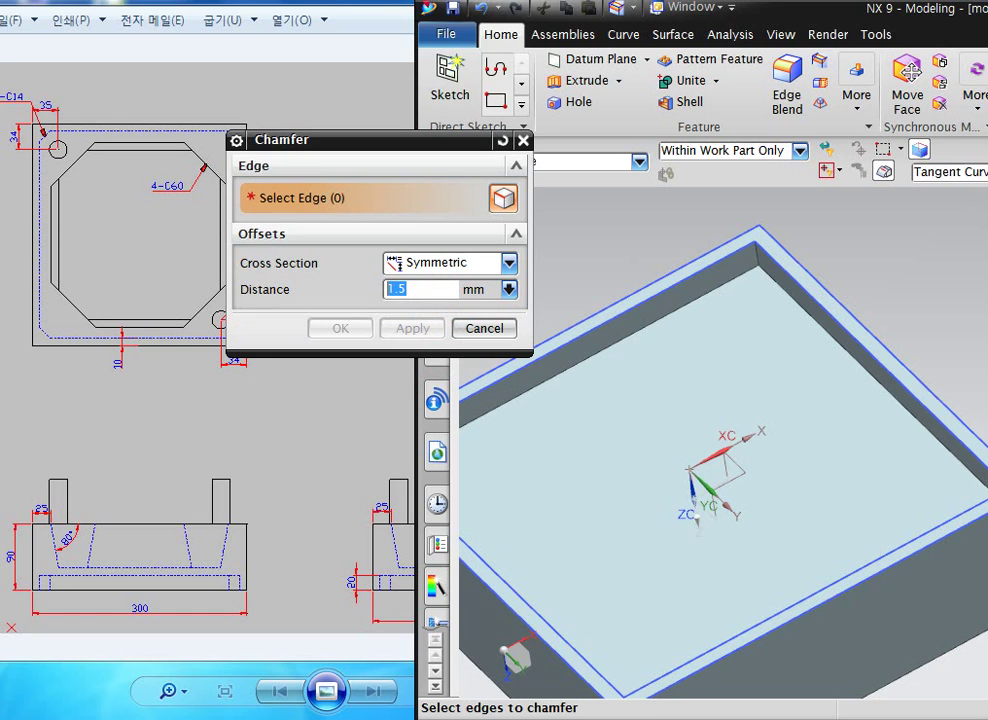
text(14)
key(Return)
click(757, 255)
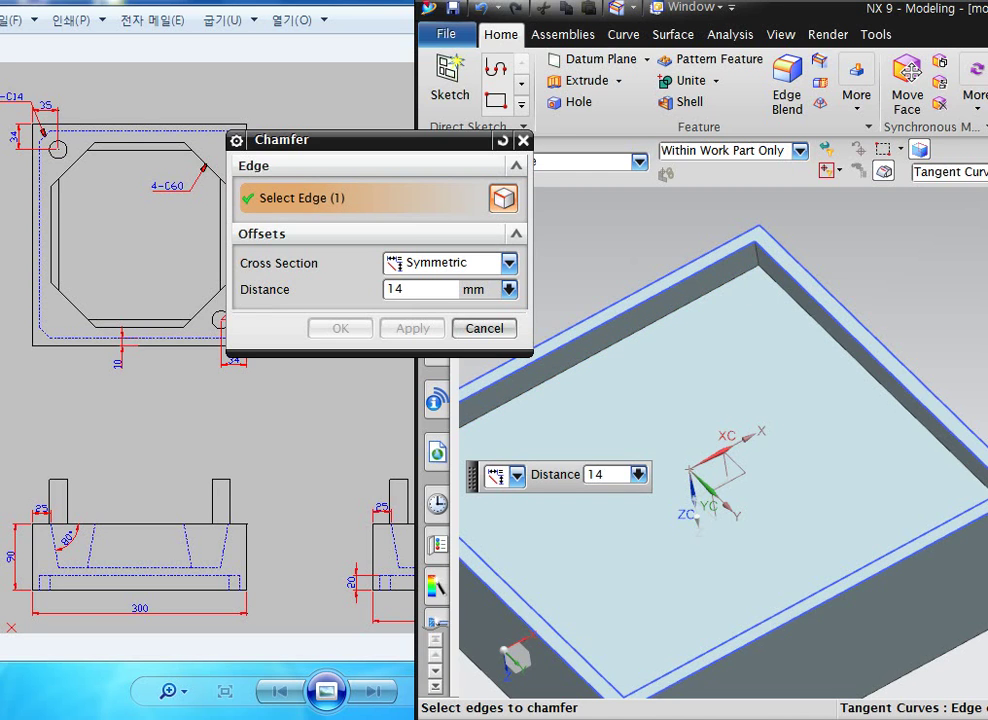
scroll(756, 317, down, 3)
scroll(880, 424, up, 3)
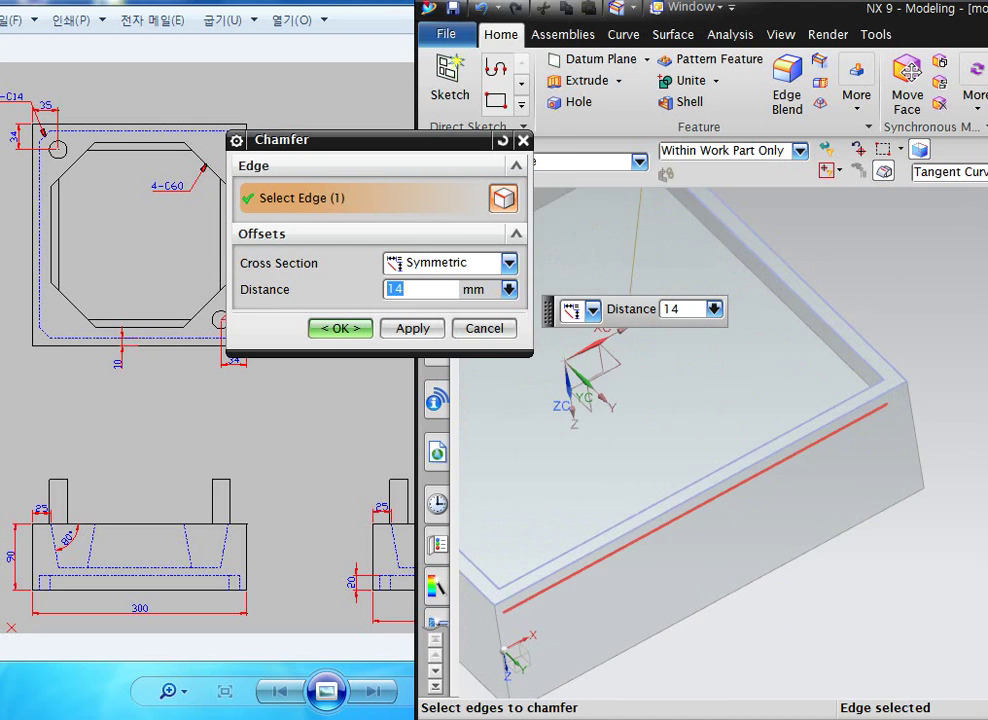
scroll(892, 408, up, 3)
click(888, 400)
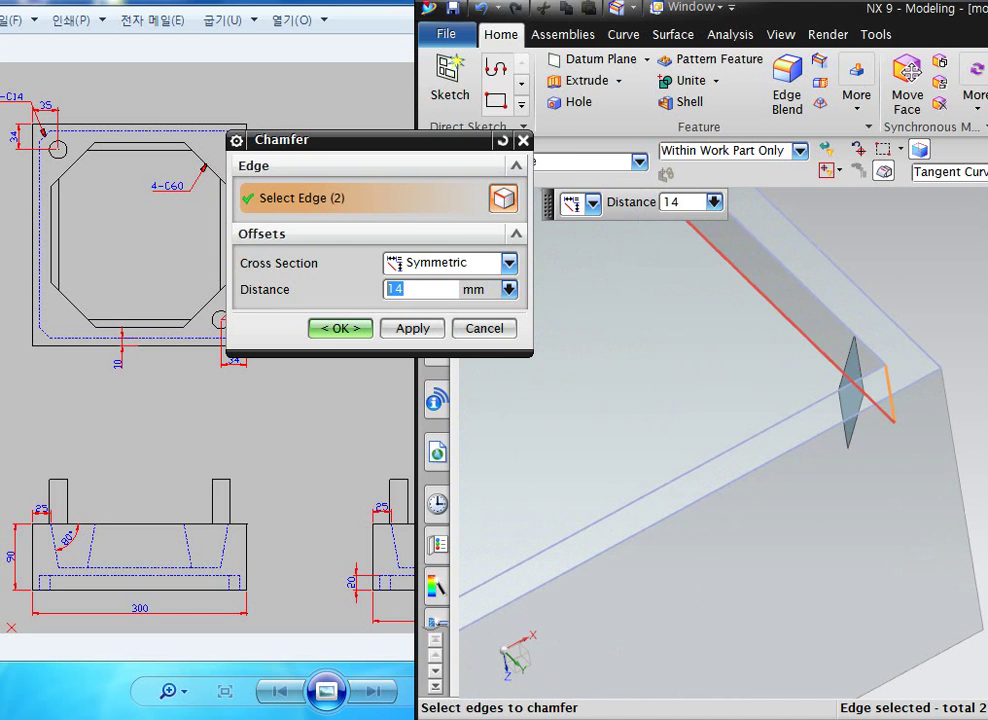
Add the recess's inner corner edge on the -X, +Y side to the chamfer selection.
scroll(885, 405, down, 4)
scroll(712, 514, up, 5)
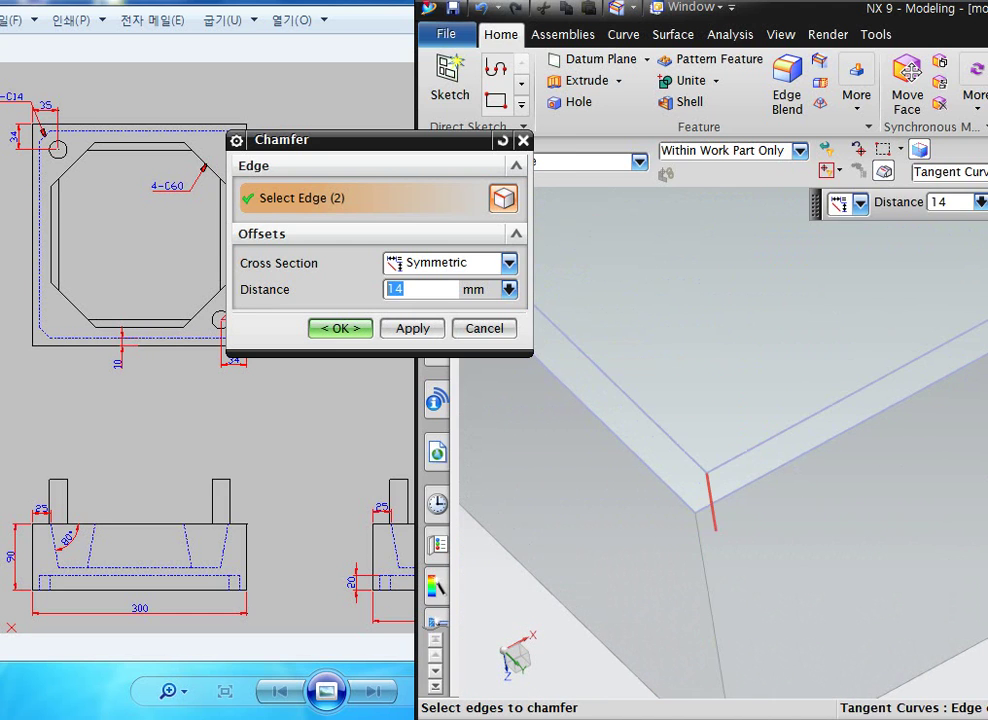
click(713, 507)
scroll(790, 546, down, 3)
scroll(773, 535, up, 3)
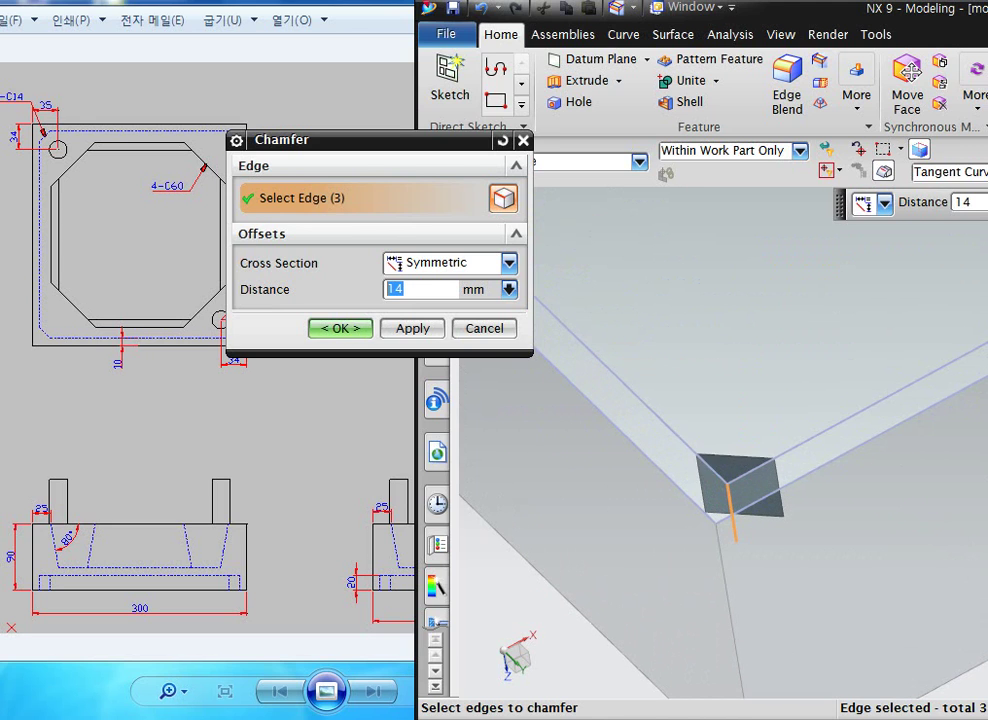
scroll(728, 516, down, 2)
shift+middle_drag(728, 516, 611, 587)
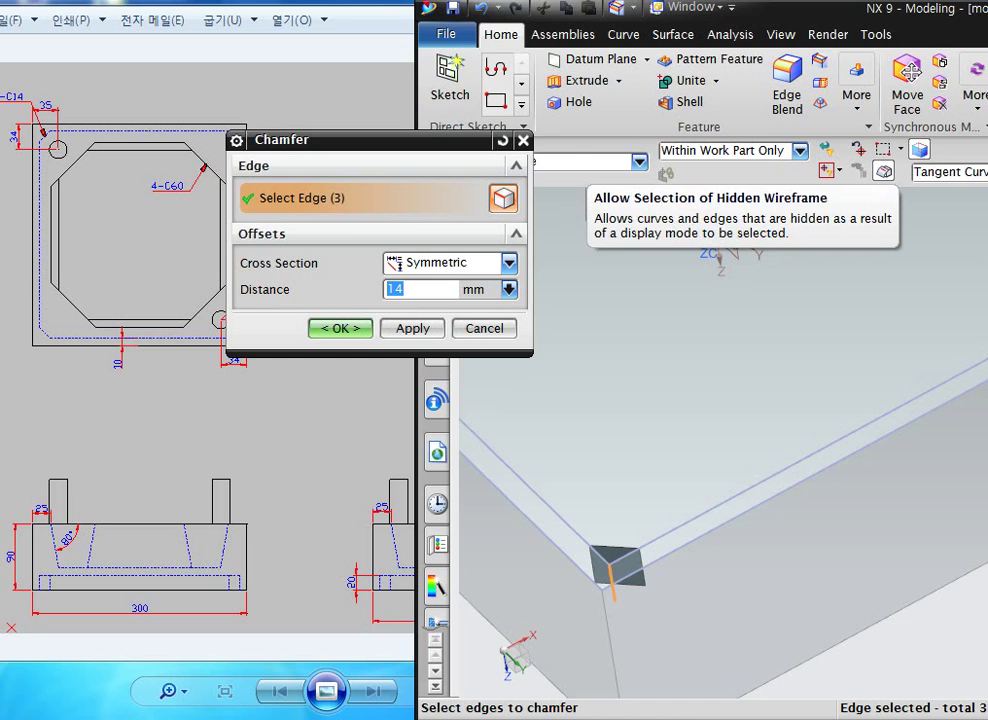
Add the last inner corner edge of the recess, on the -X, -Y side, and apply the 14 mm symmetric chamfer.
scroll(785, 360, down, 2)
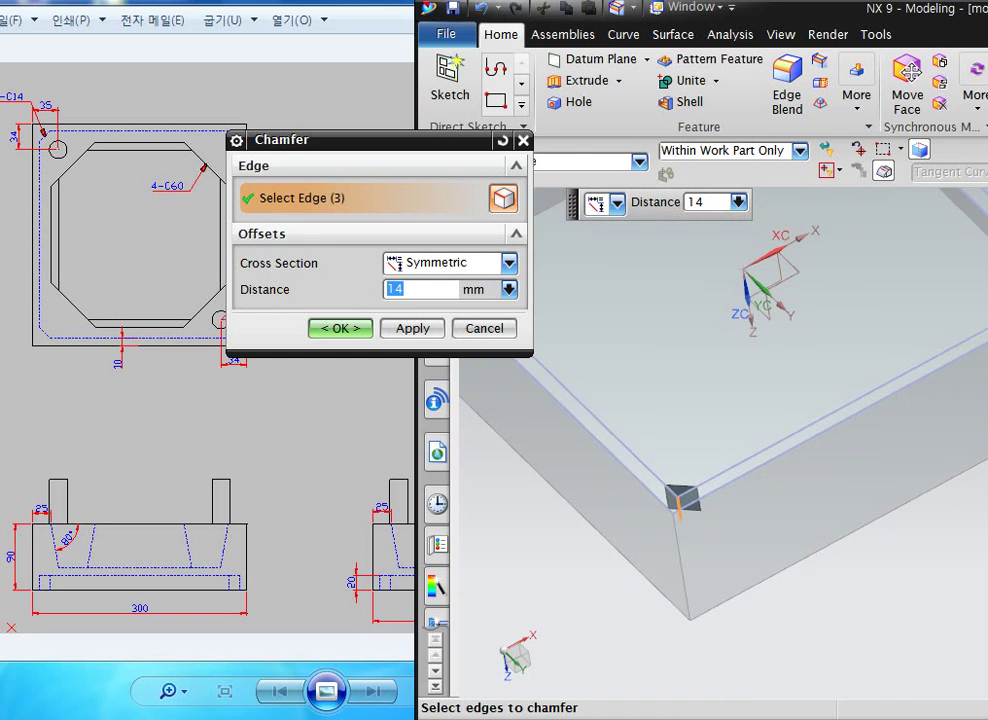
shift+middle_drag(785, 360, 926, 498)
scroll(618, 398, up, 1)
scroll(577, 397, up, 3)
click(530, 396)
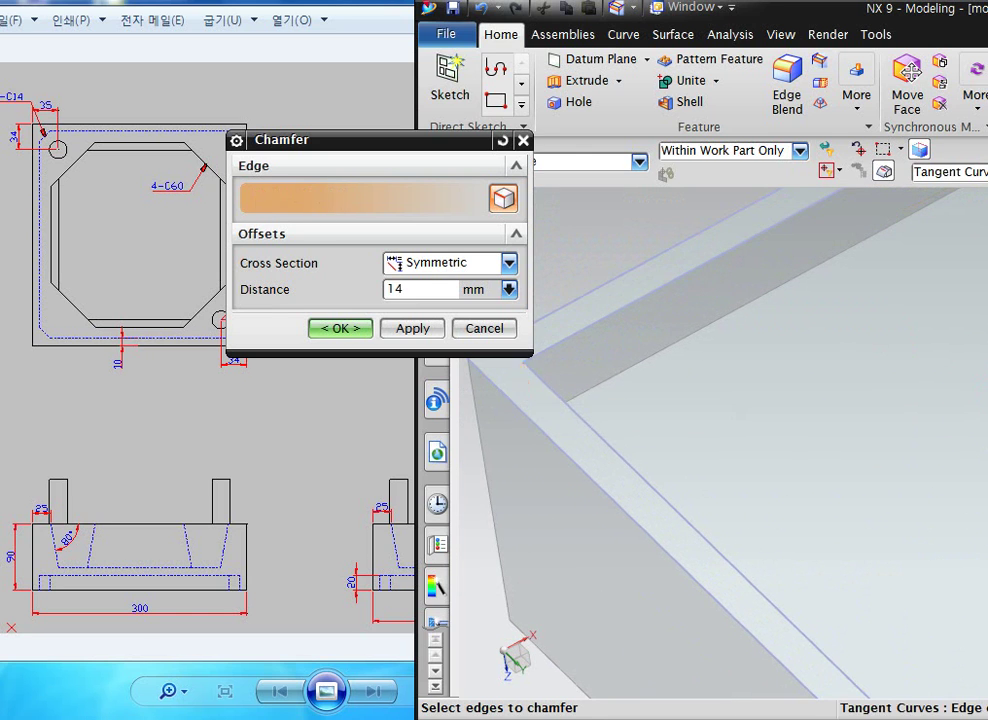
scroll(619, 411, down, 6)
shift+middle_drag(619, 411, 522, 411)
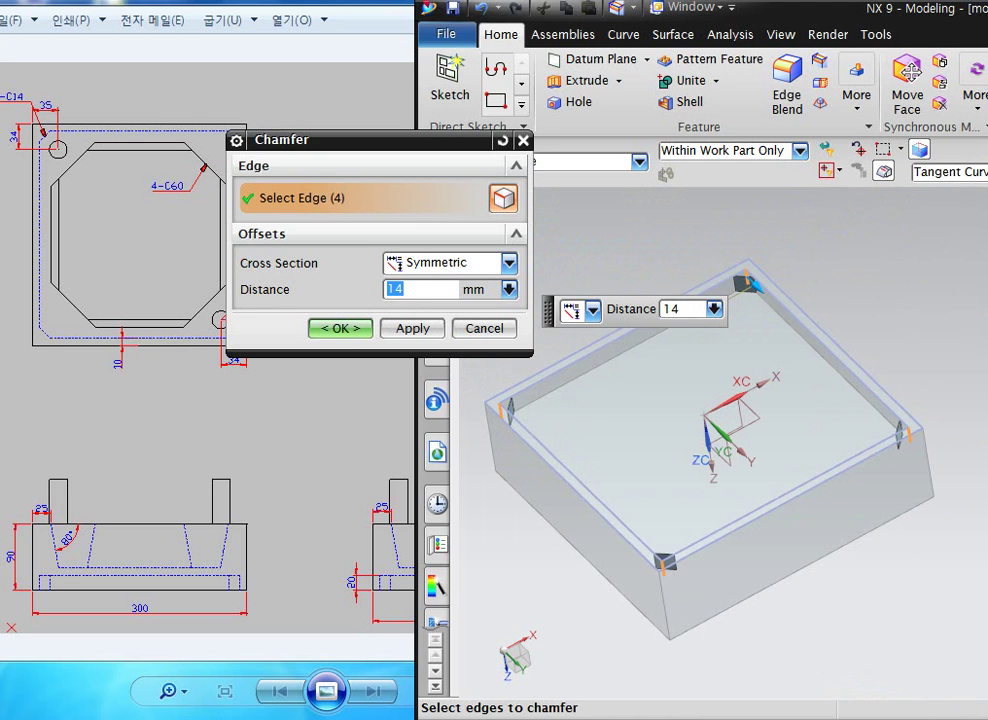
click(340, 328)
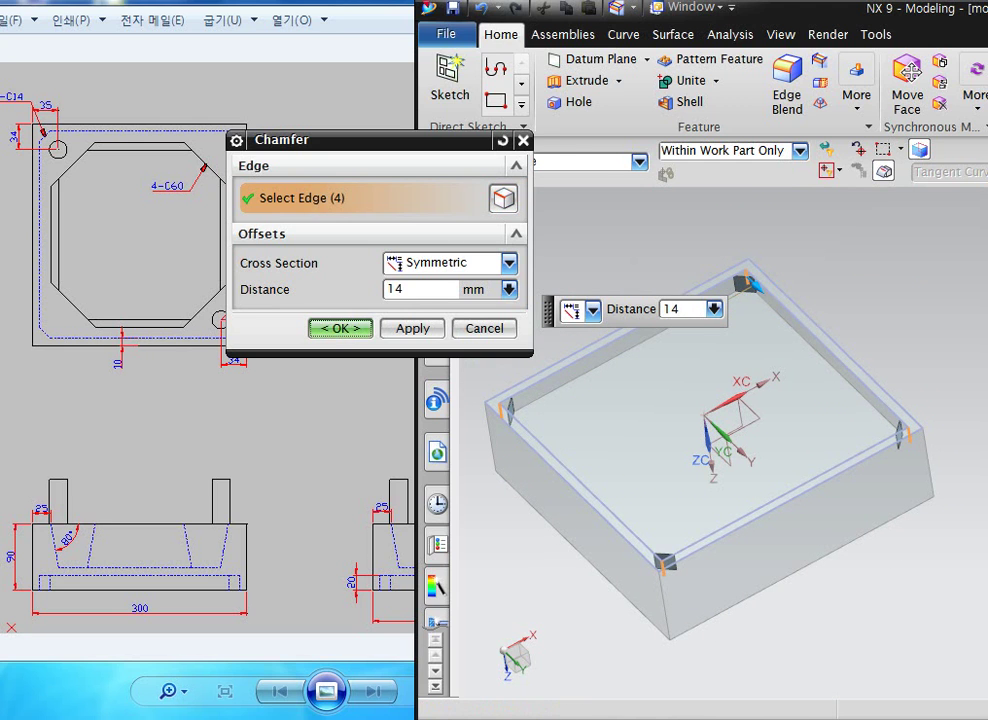
Hide all sketches and show the block in isometric view with its top face up.
middle_drag(702, 376, 709, 468)
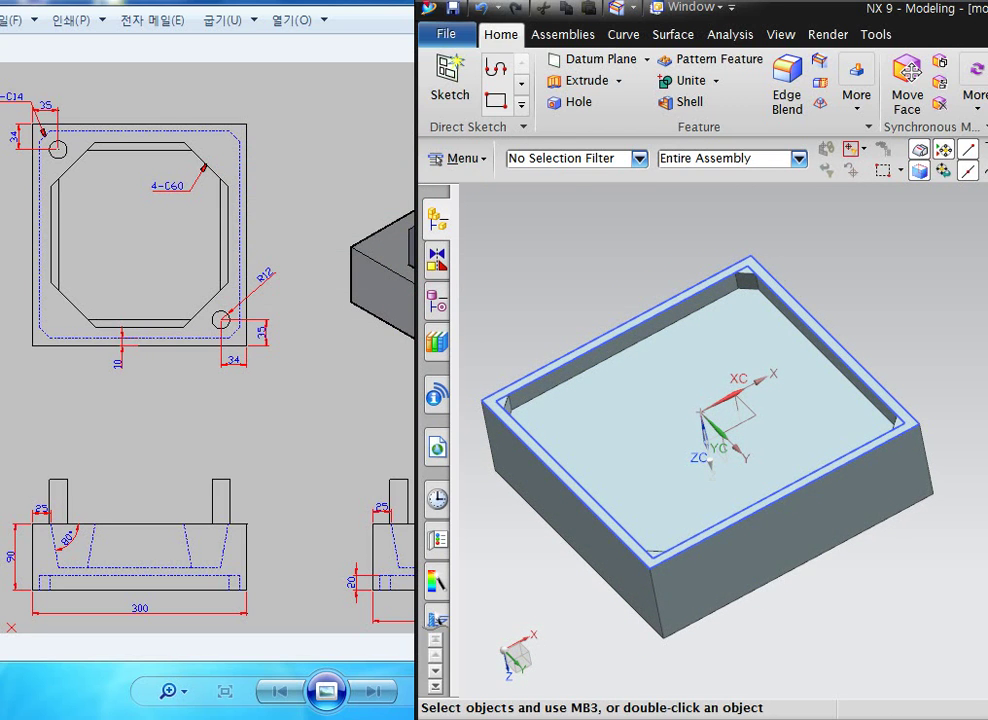
key(ctrl+w)
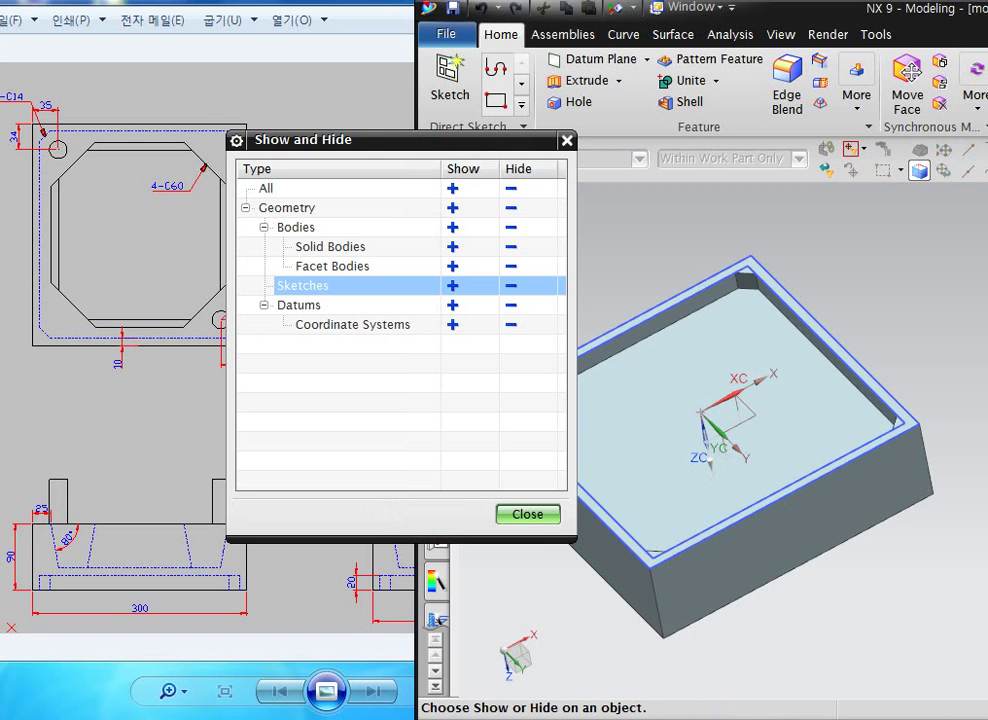
click(511, 286)
click(528, 514)
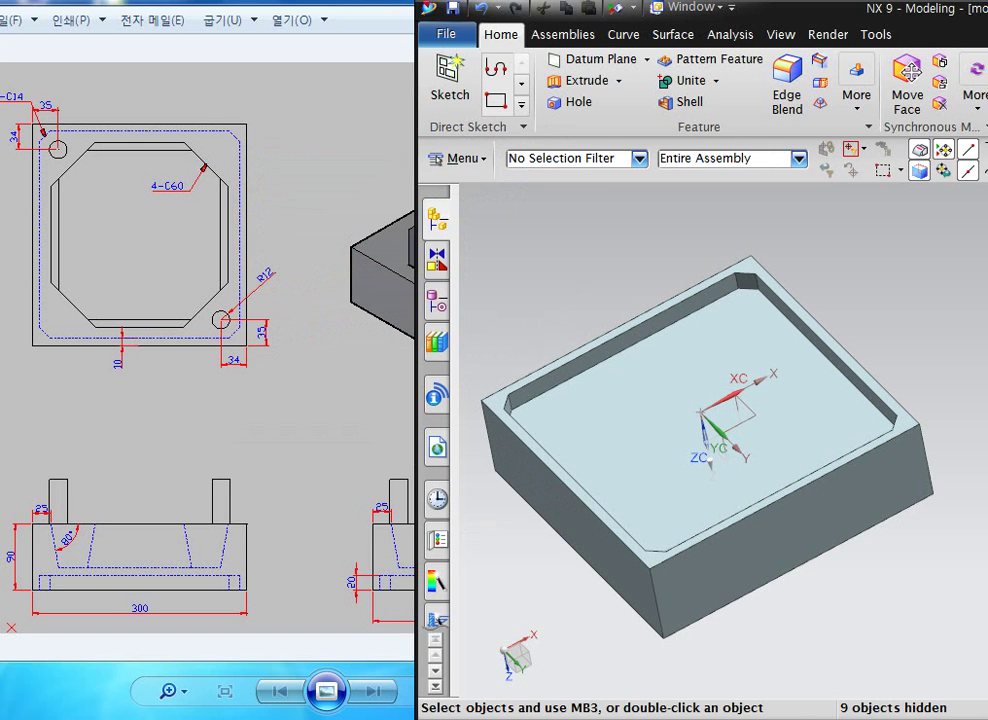
mouse_move(704, 420)
middle_down()
mouse_move(704, 460)
mouse_move(712, 440)
middle_up()
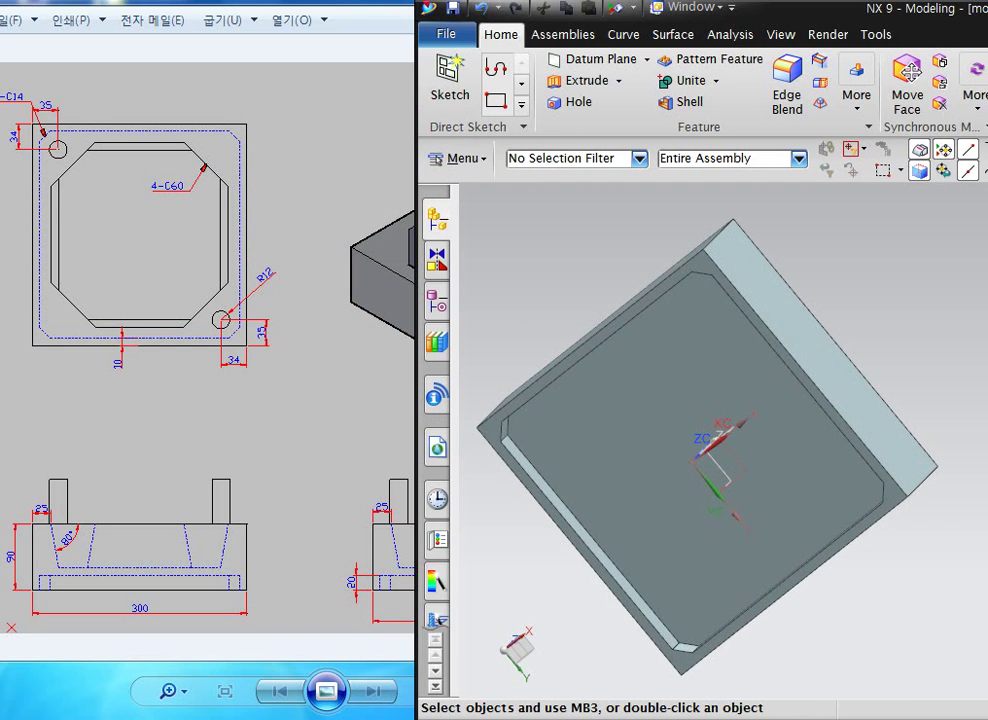
key(End)
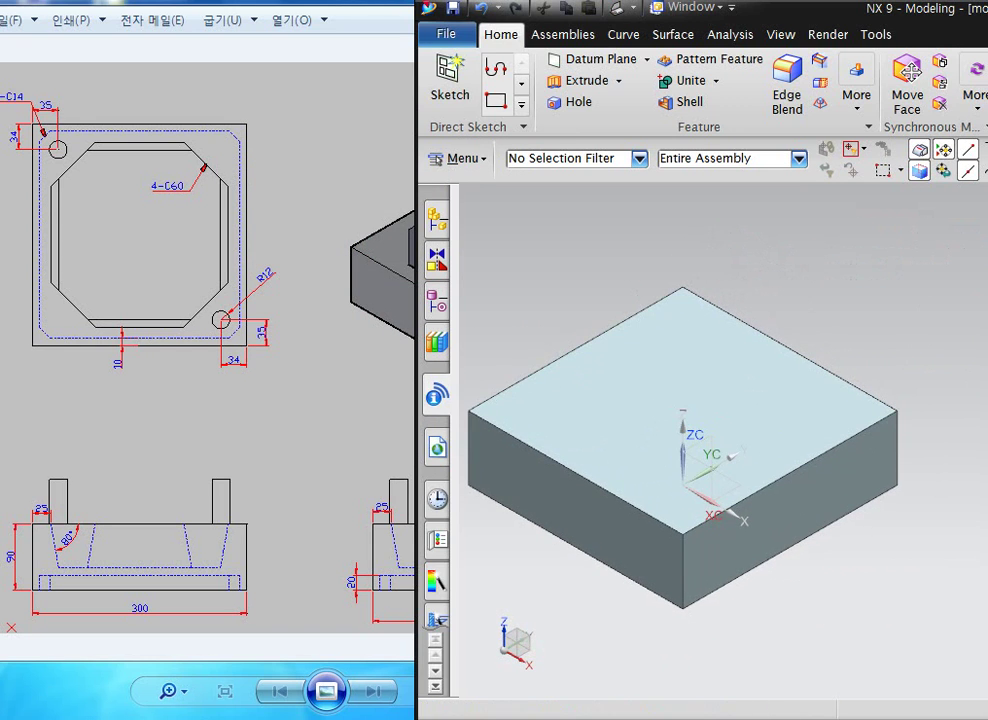
Check the pocket in the reference drawing and create a sketch on the block's flat top face.
mouse_move(133, 334)
mouse_down()
mouse_move(72, 318)
mouse_move(44, 195)
mouse_move(162, 144)
mouse_move(237, 271)
mouse_move(121, 341)
mouse_up()
key(Escape)
key(alt+Tab)
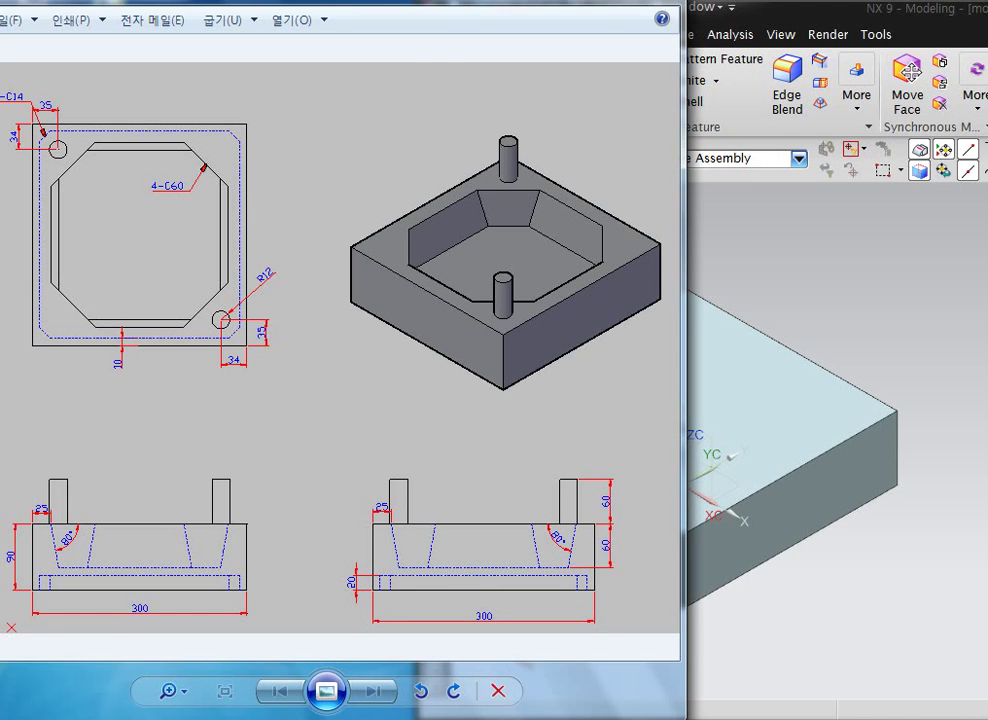
click(785, 248)
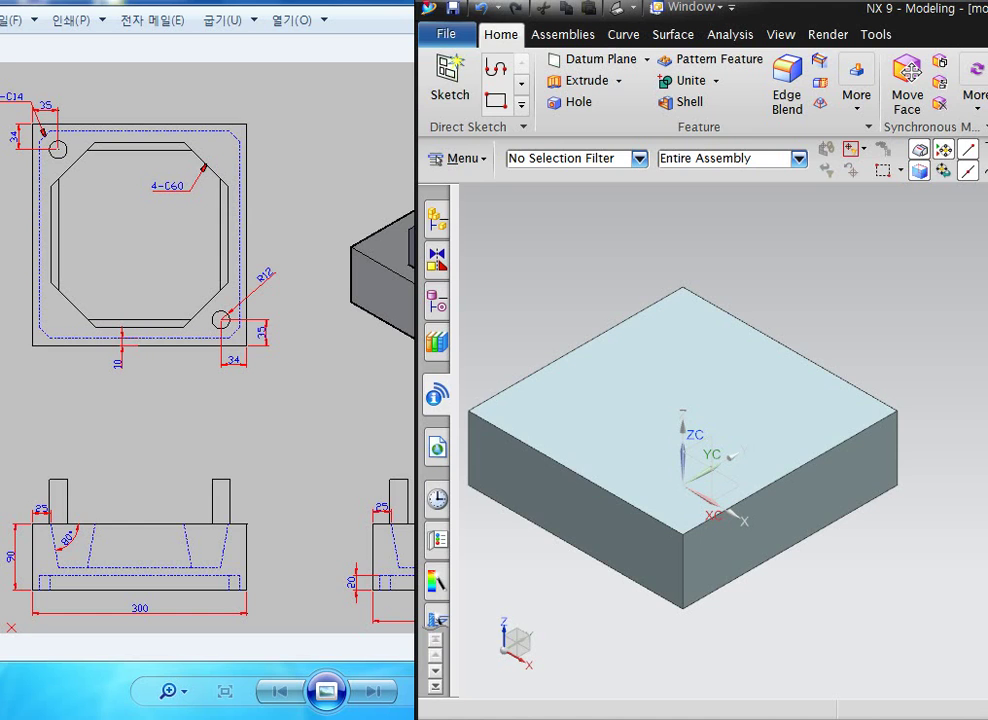
click(450, 78)
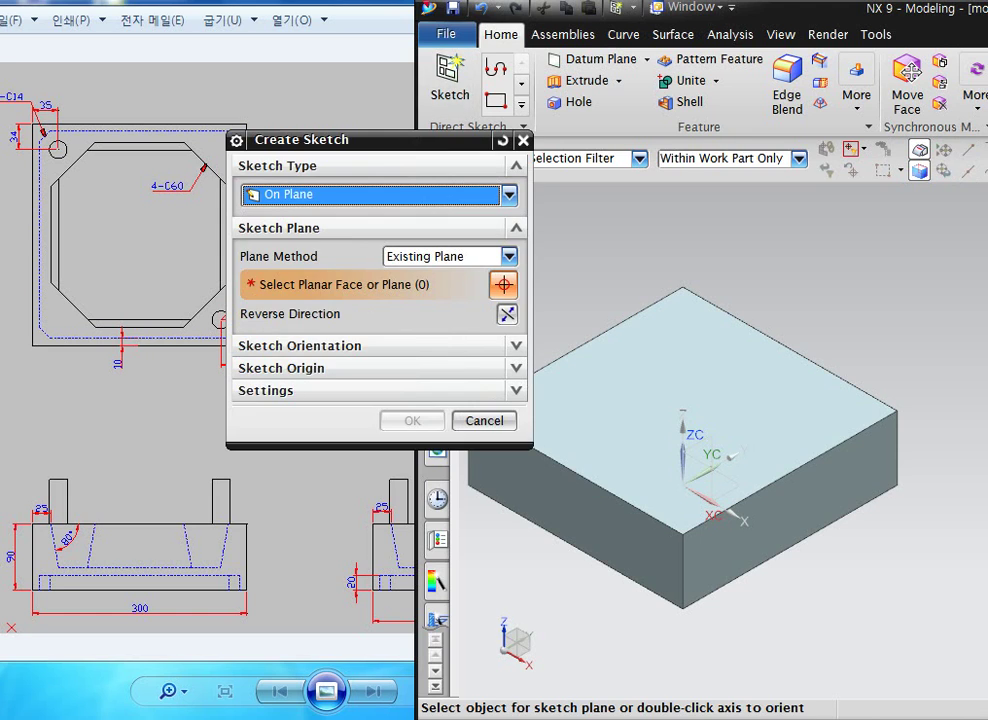
click(624, 394)
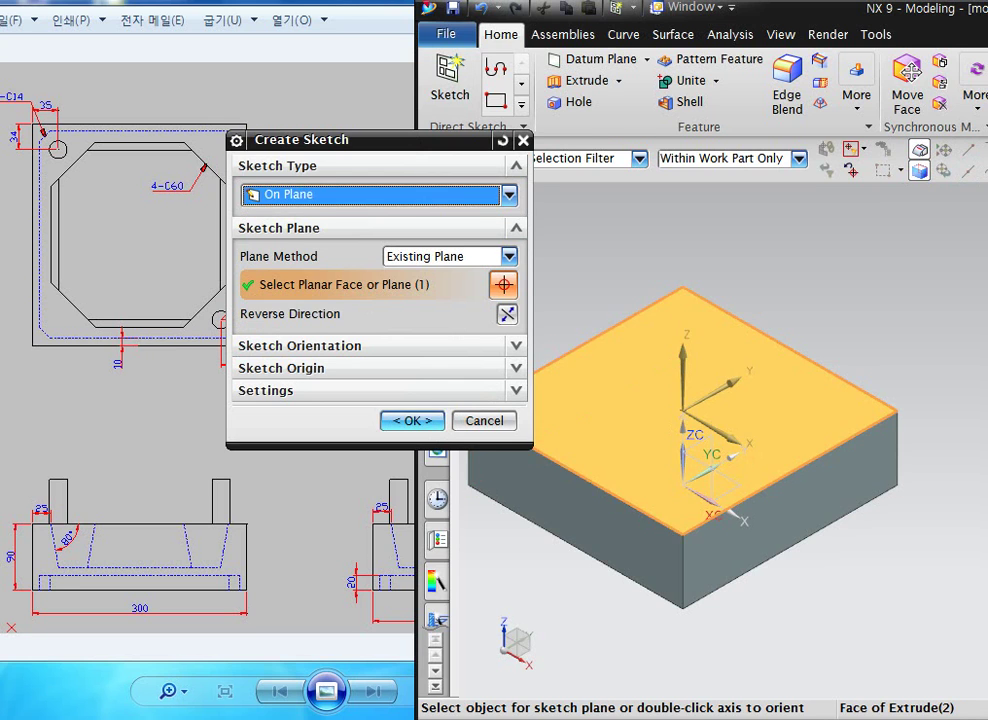
click(412, 421)
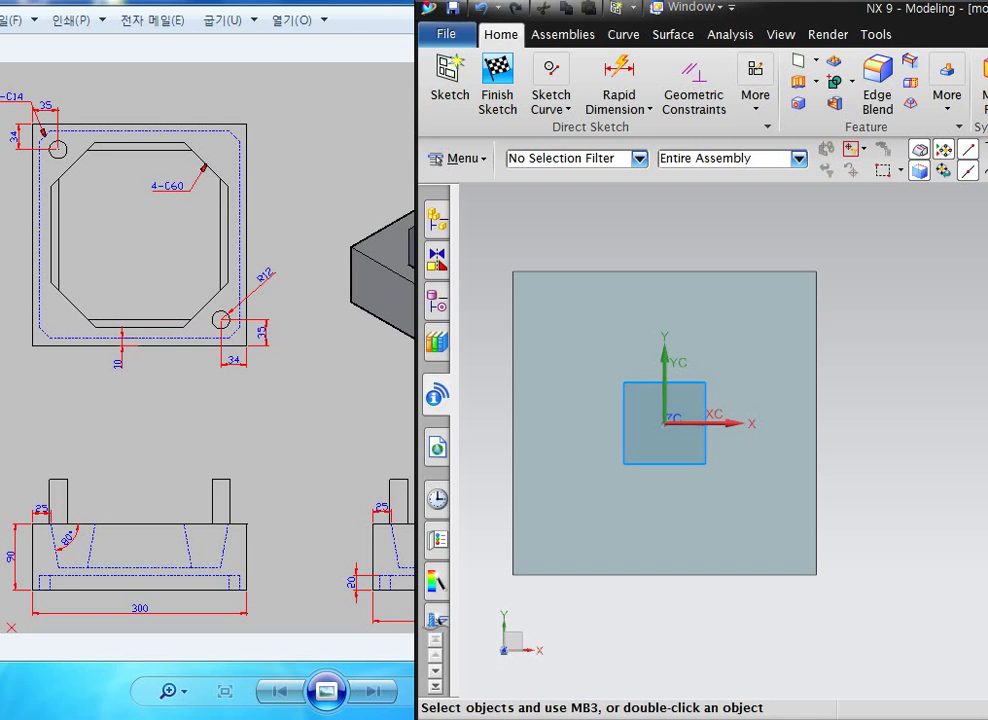
Sketch a rectangle from its center at the origin, about 180 mm wide and 206 mm high.
key(r)
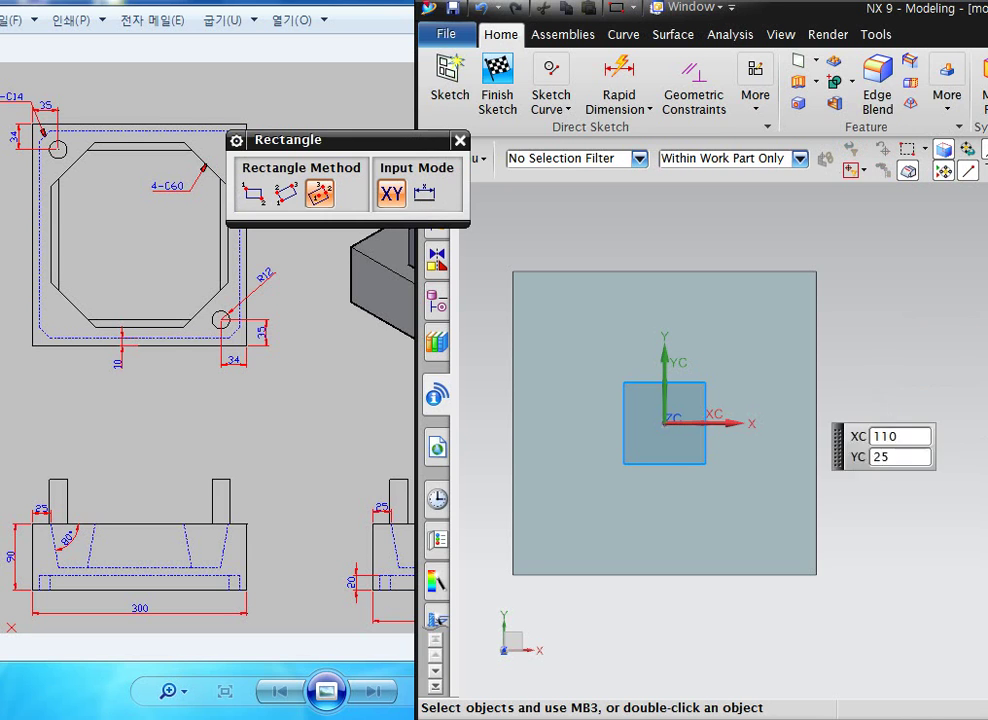
click(665, 422)
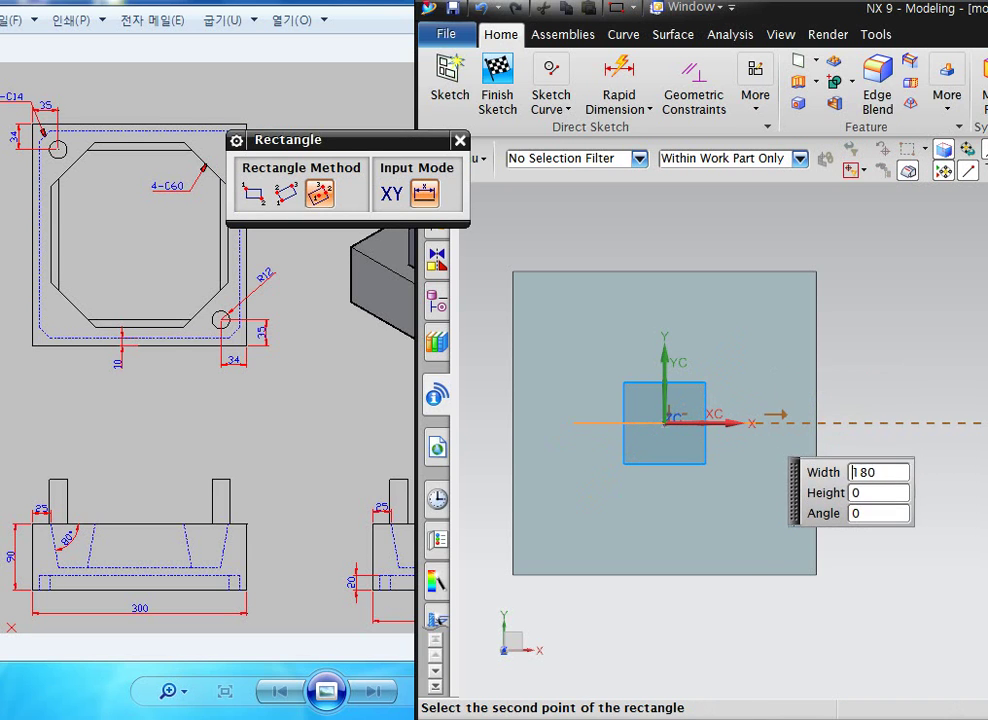
click(757, 423)
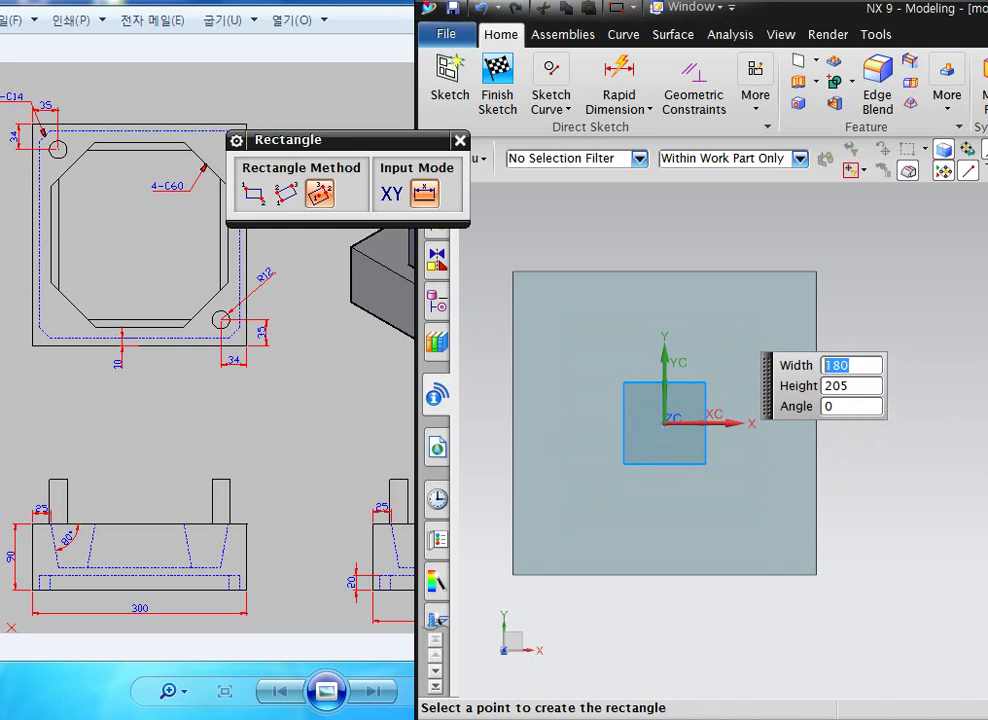
click(731, 318)
key(Escape)
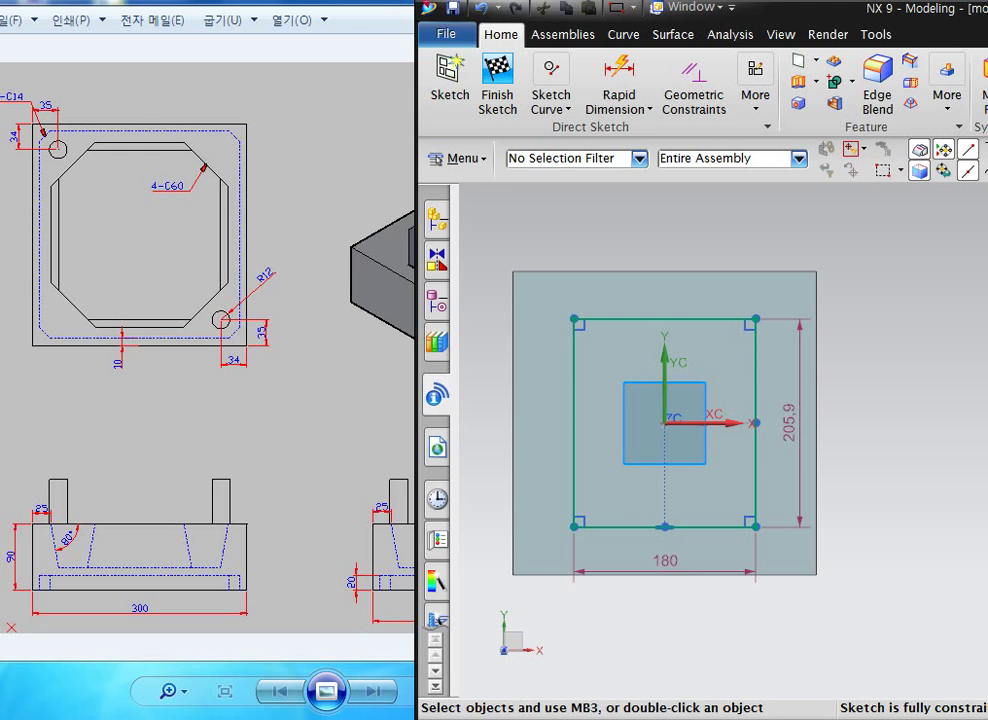
Set both the width and height of the rectangle to 250 mm.
double_click(665, 560)
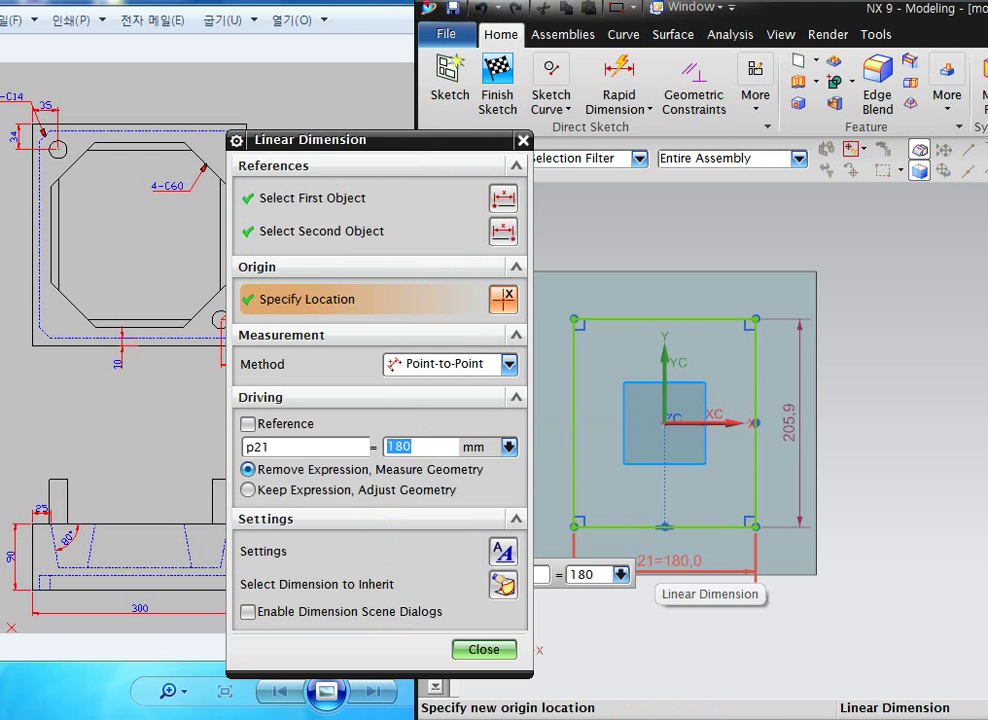
text(250)
key(Return)
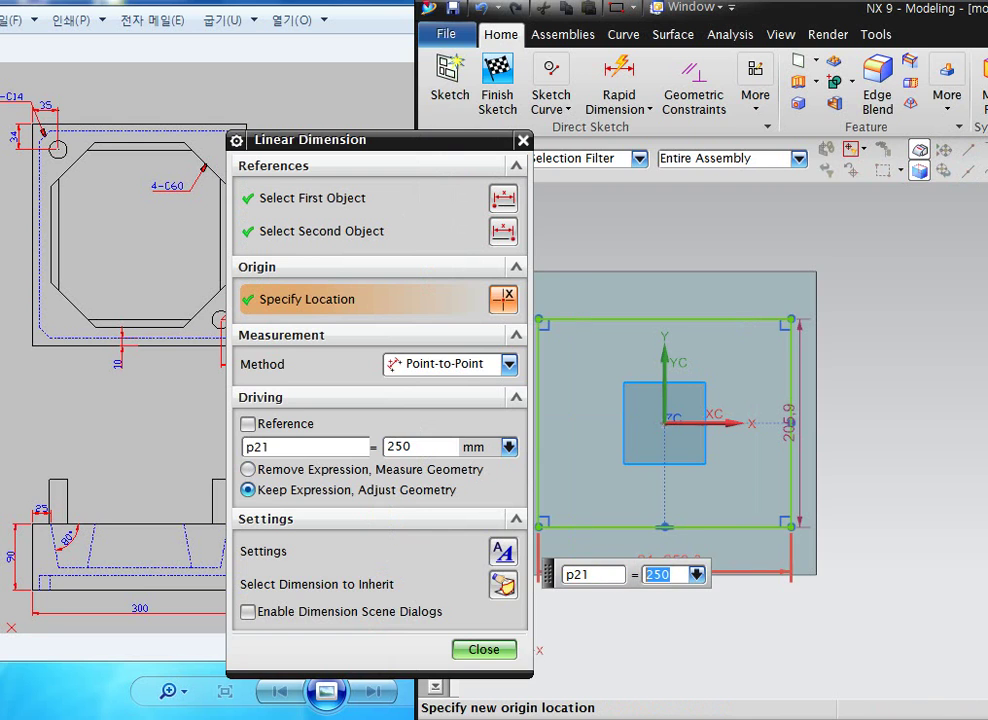
double_click(790, 423)
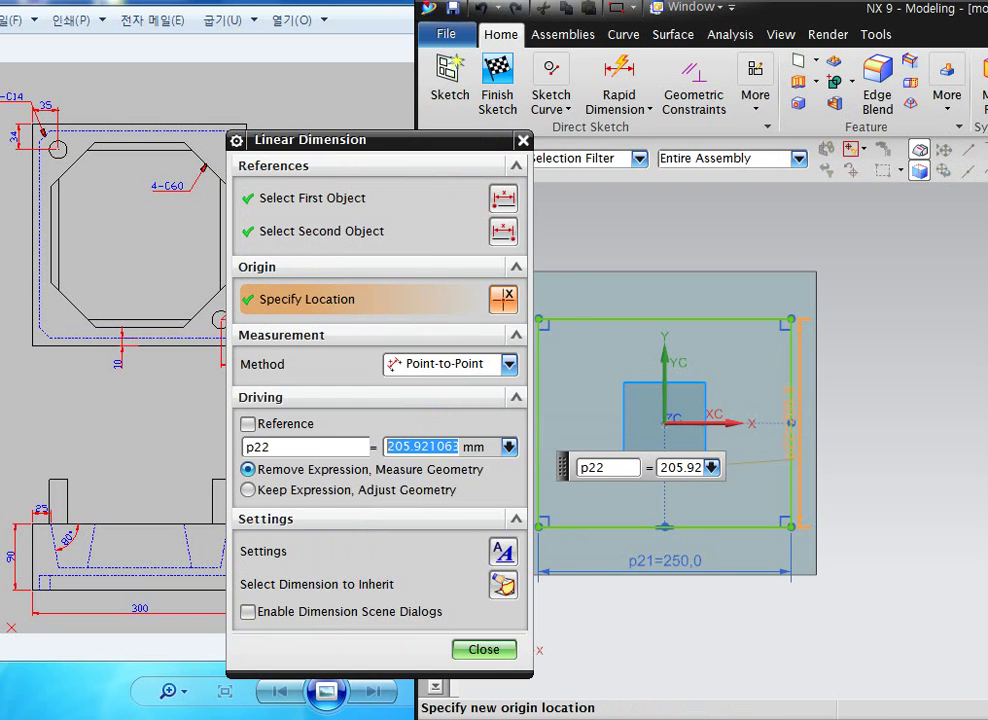
text(250)
key(Return)
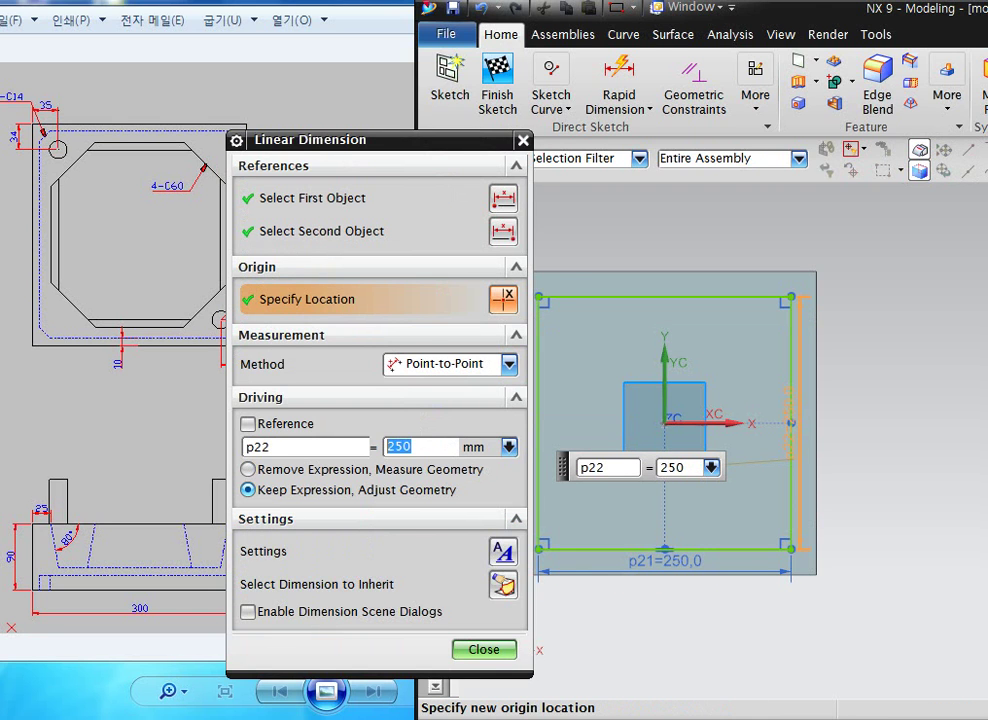
key(Escape)
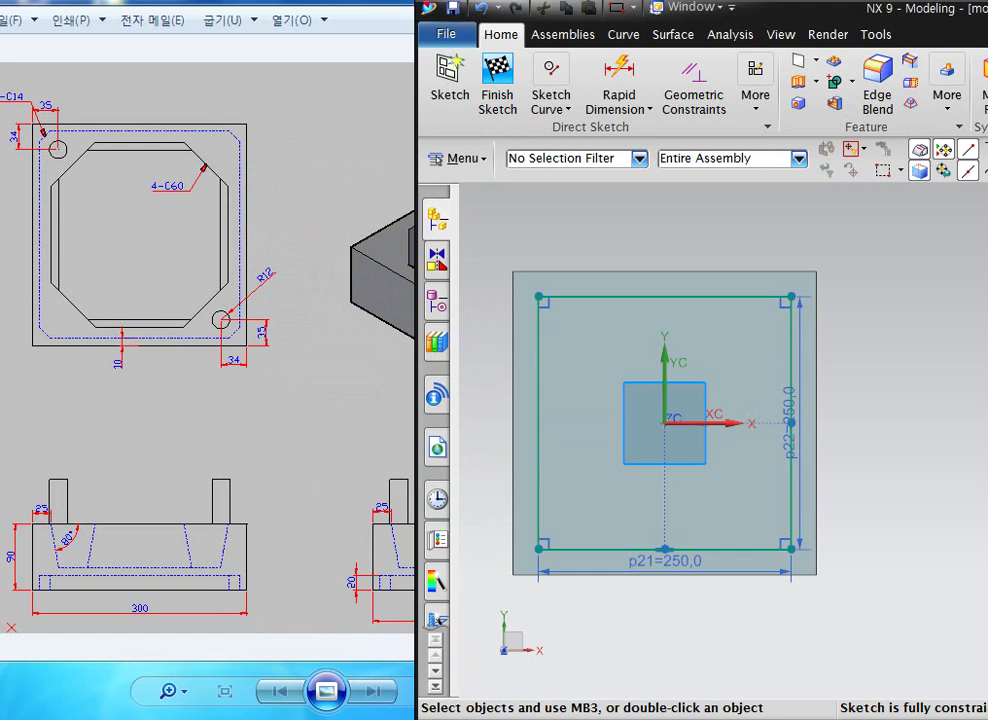
Review the pocket outline and its C60 corners in the reference drawing, and finish the sketch in isometric view.
mouse_move(55, 140)
mouse_down()
mouse_move(50, 165)
mouse_move(227, 331)
mouse_move(227, 180)
mouse_move(53, 143)
mouse_up()
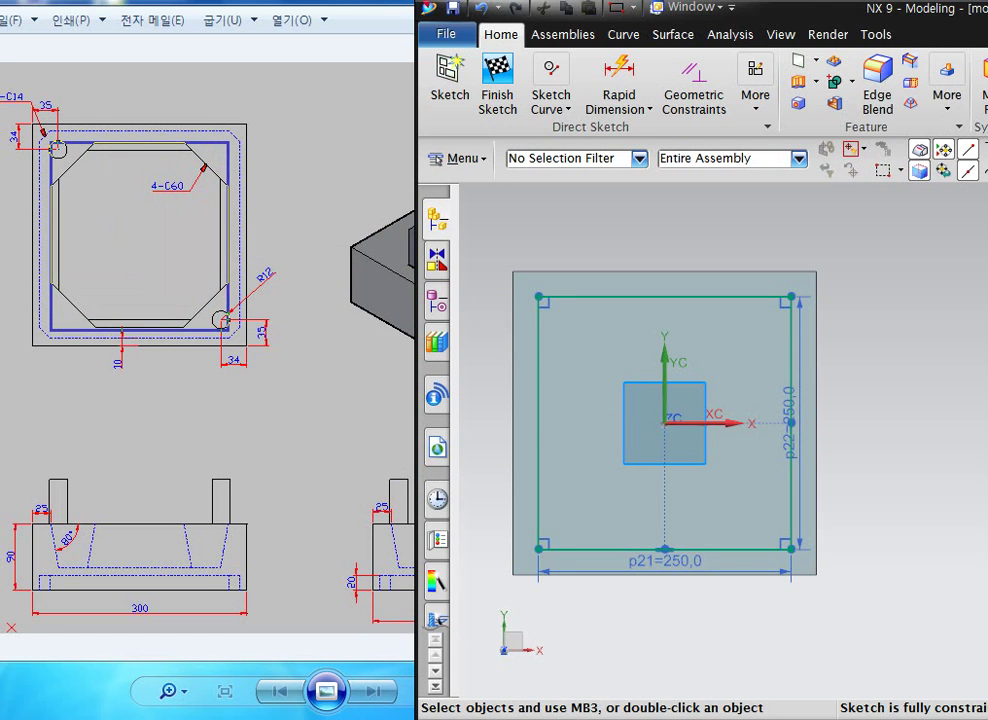
mouse_move(205, 148)
mouse_down()
mouse_move(215, 162)
mouse_move(203, 152)
mouse_up()
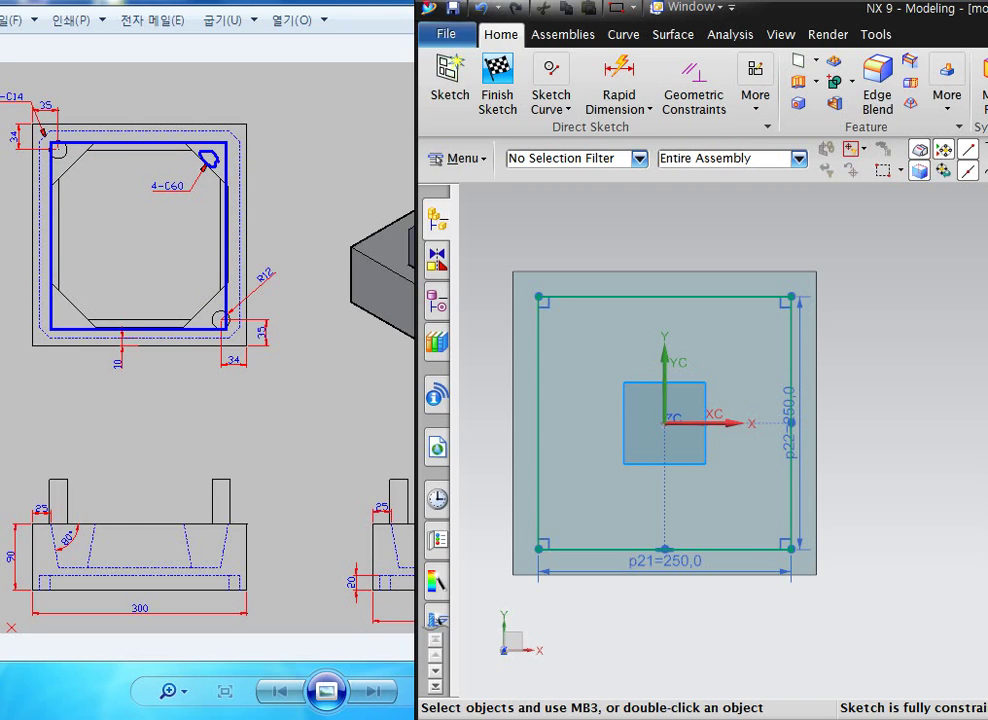
drag(72, 150, 66, 151)
drag(64, 305, 66, 317)
mouse_move(187, 314)
mouse_down()
mouse_move(206, 308)
mouse_move(213, 320)
mouse_up()
key(e)
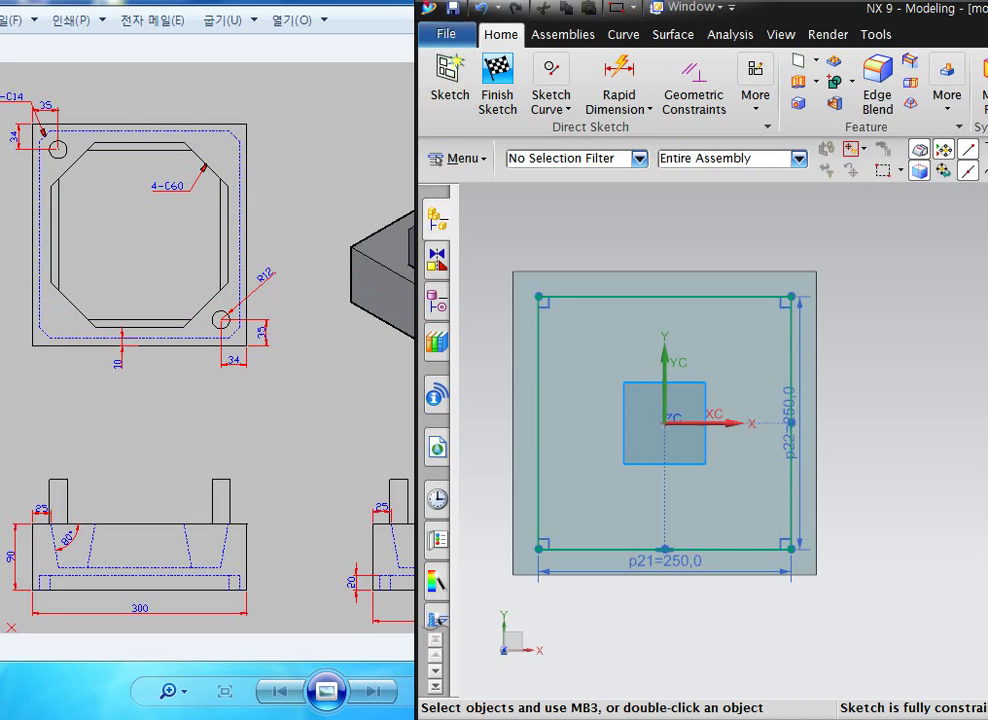
key(ctrl+q)
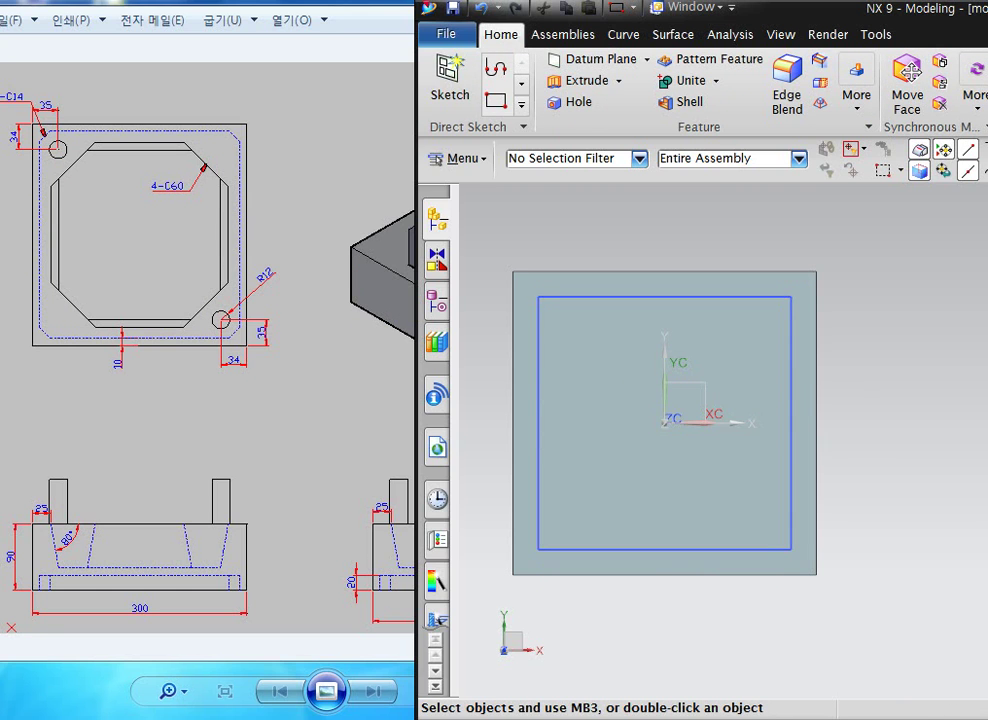
key(End)
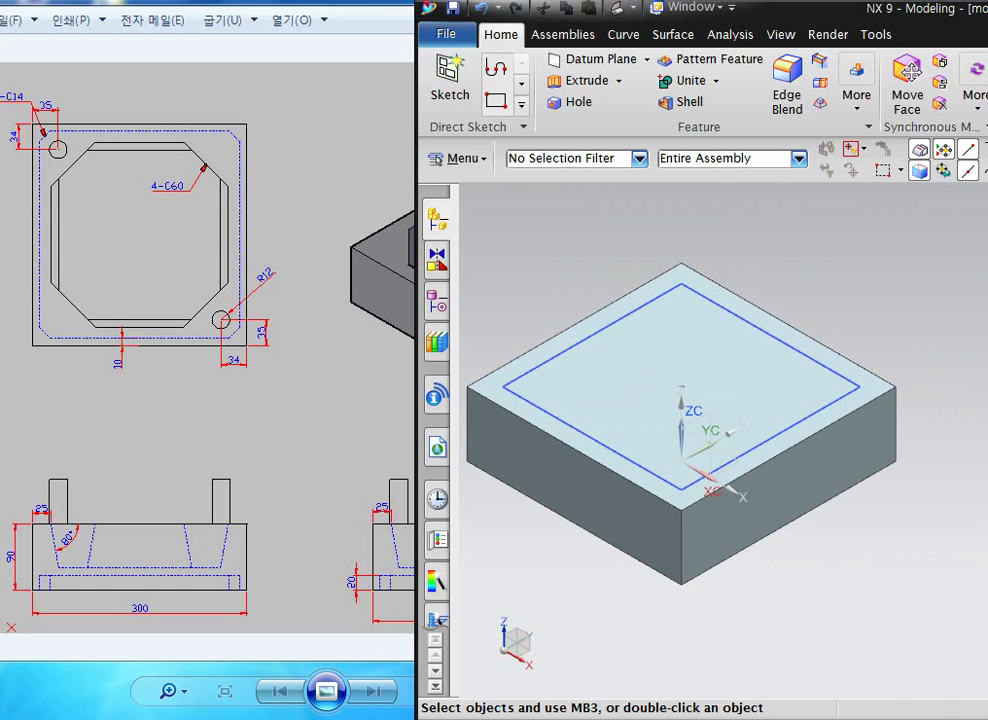
Set up a subtracting Extrude of the 250 mm square sketch, reversed down into the block, with an end distance of 60 mm.
key(x)
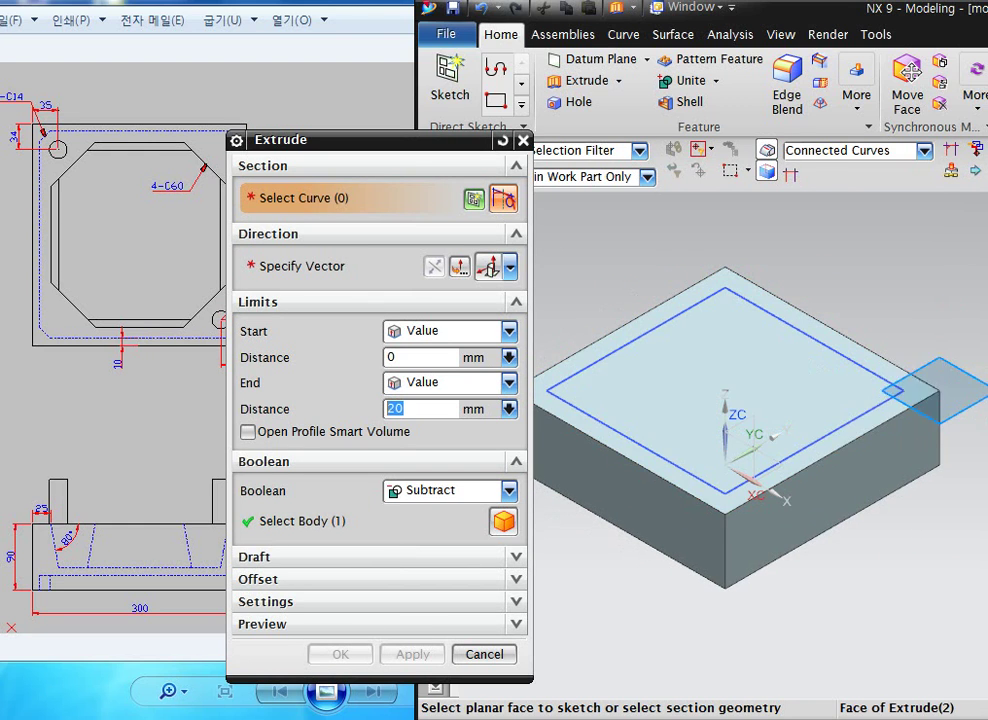
click(832, 350)
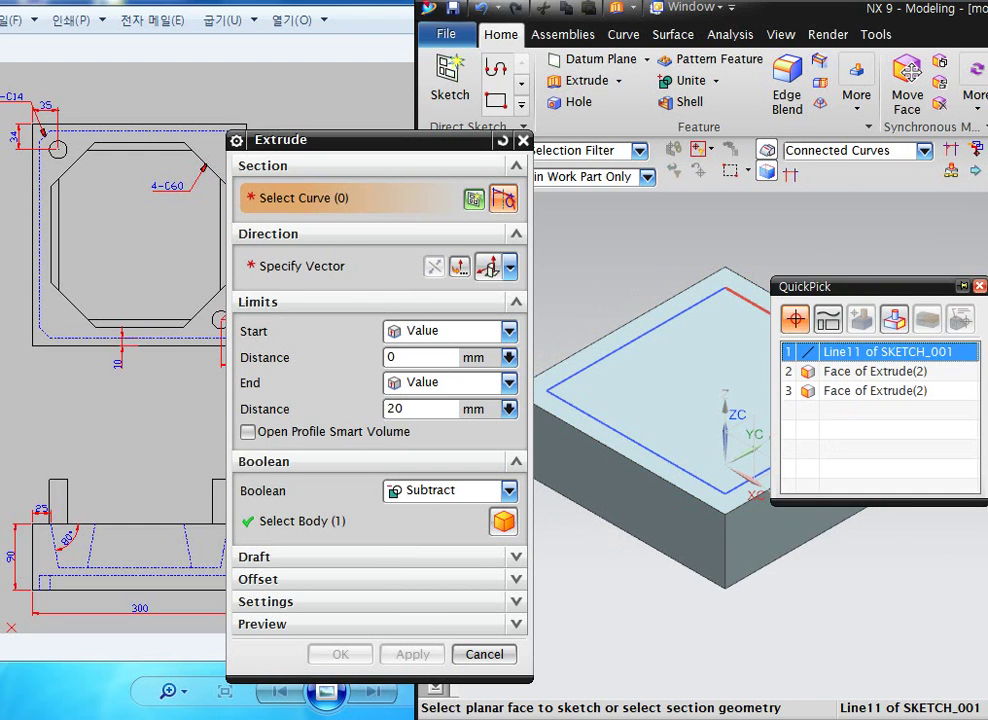
click(850, 351)
click(434, 267)
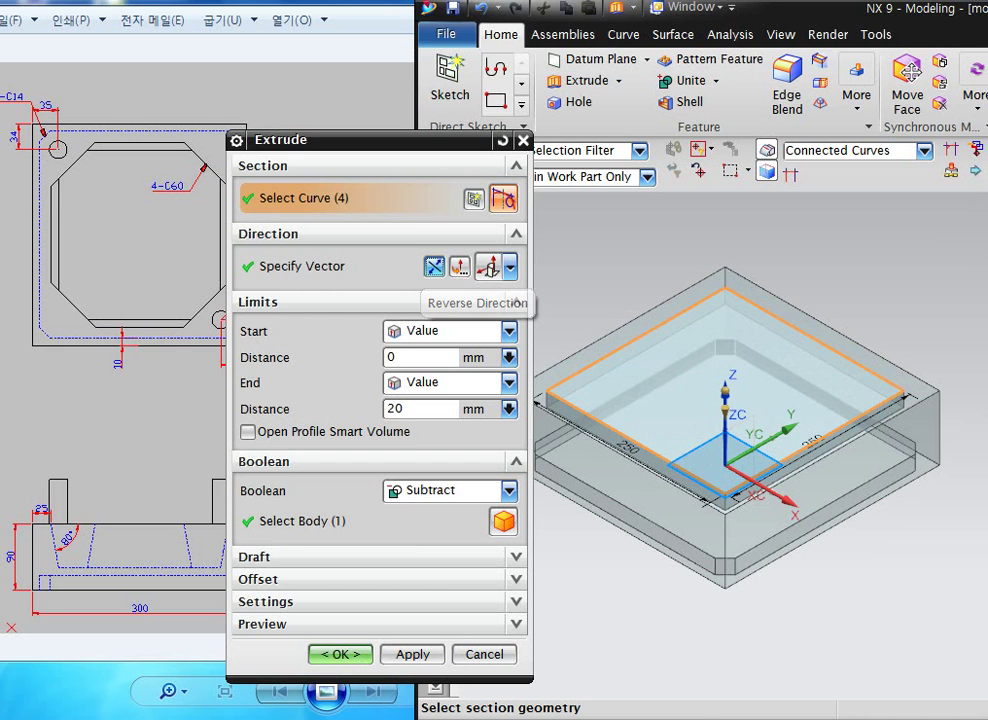
click(170, 410)
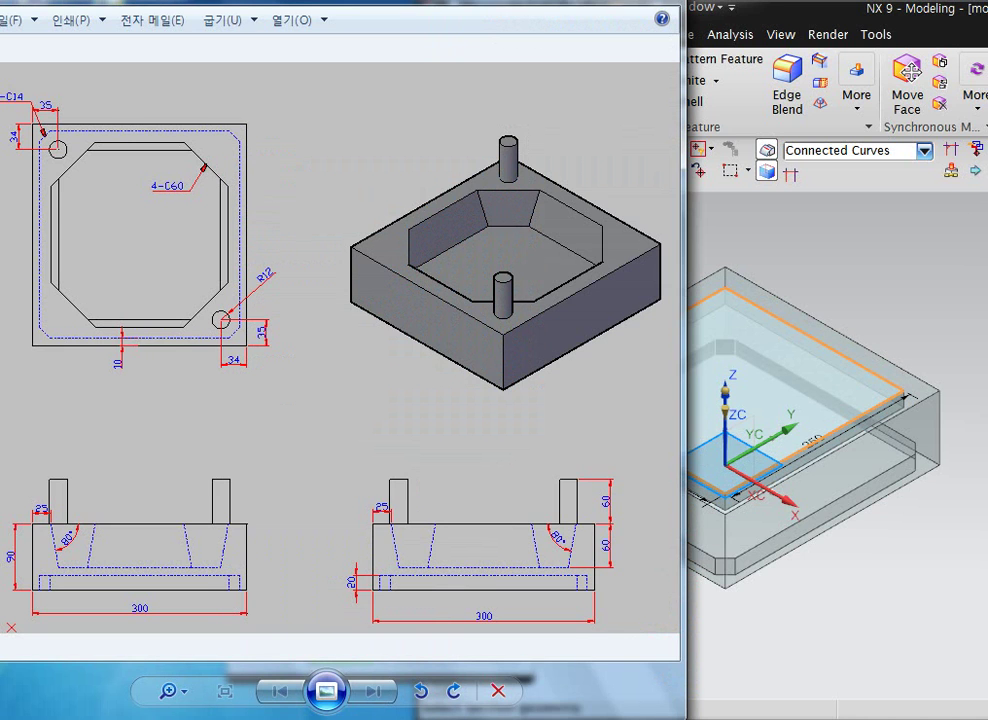
click(790, 225)
double_click(398, 409)
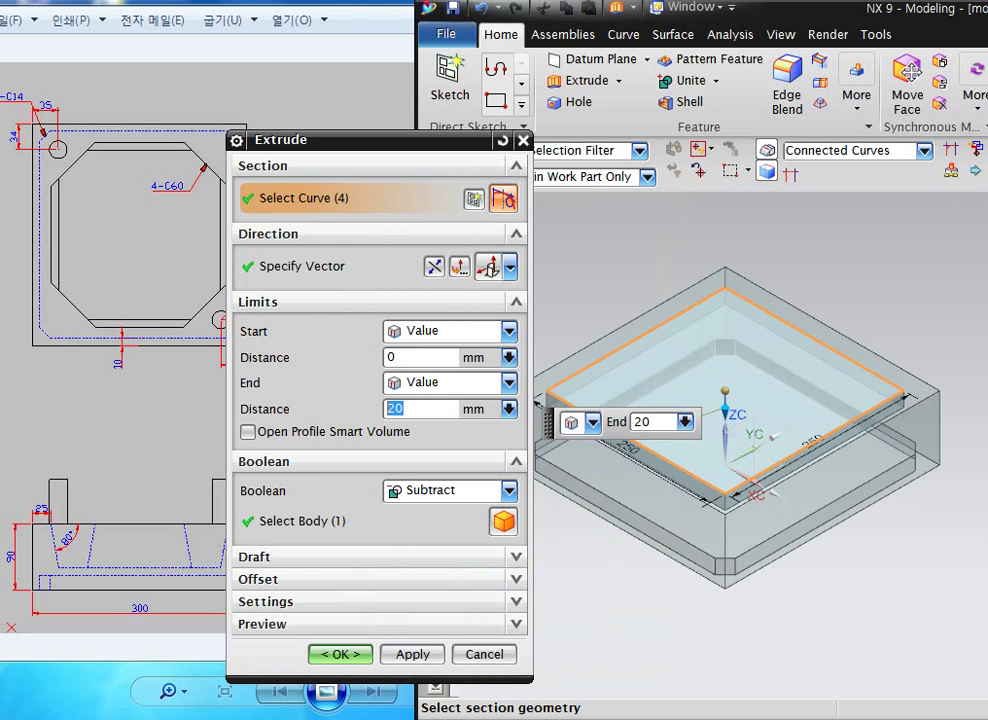
text(60)
key(Return)
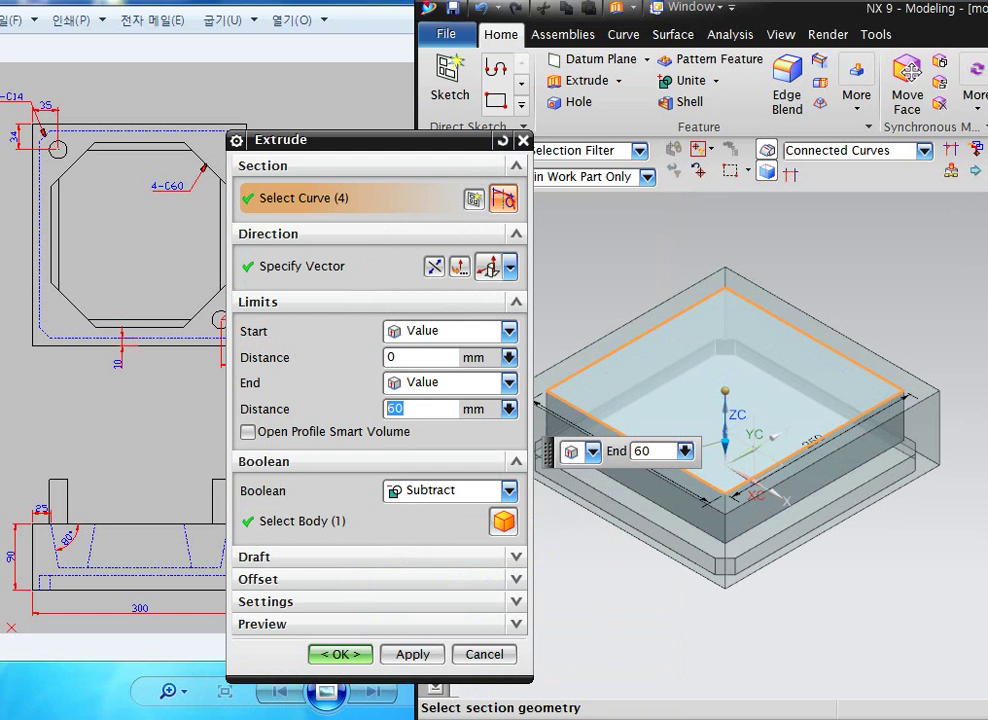
Add a 10° draft from the start limit to the pocket extrusion and complete the cut.
click(515, 557)
click(509, 586)
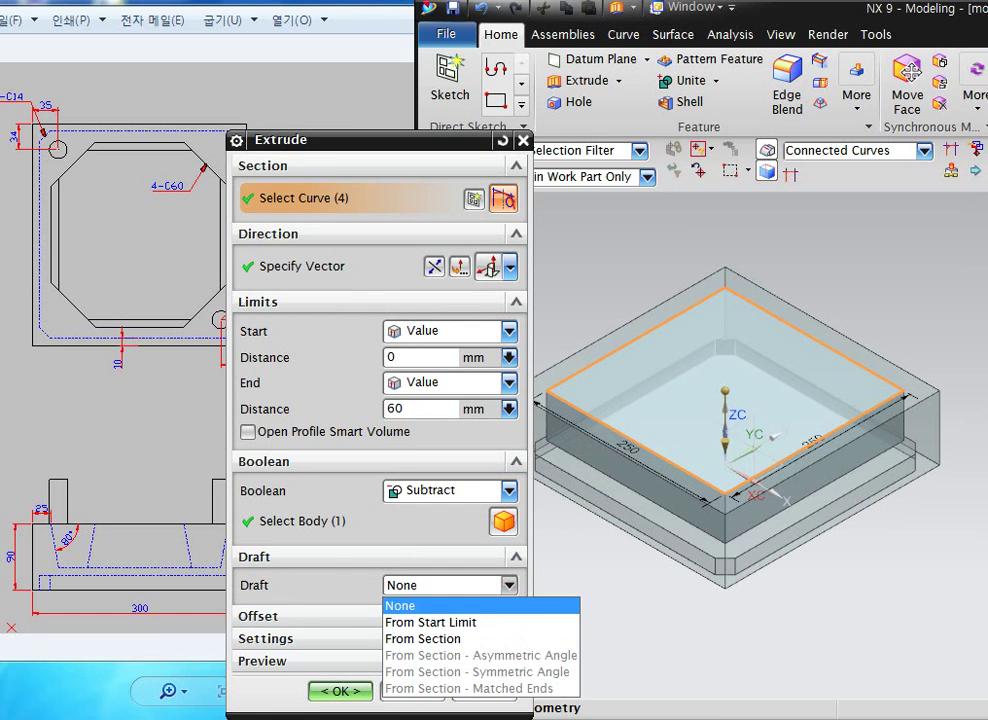
click(430, 622)
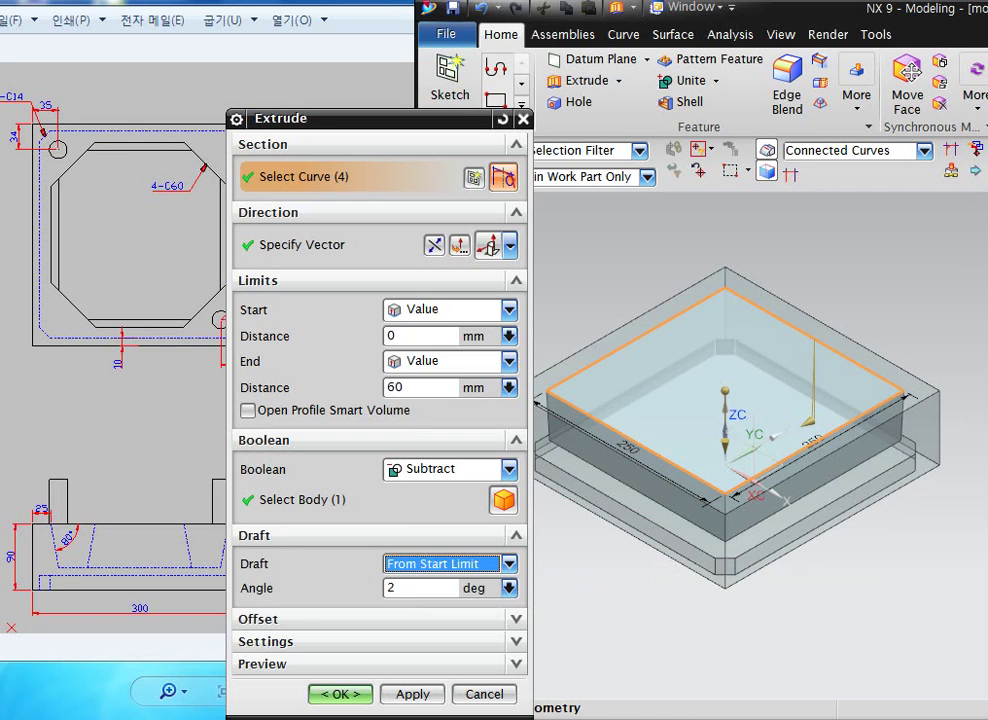
double_click(392, 588)
text(10)
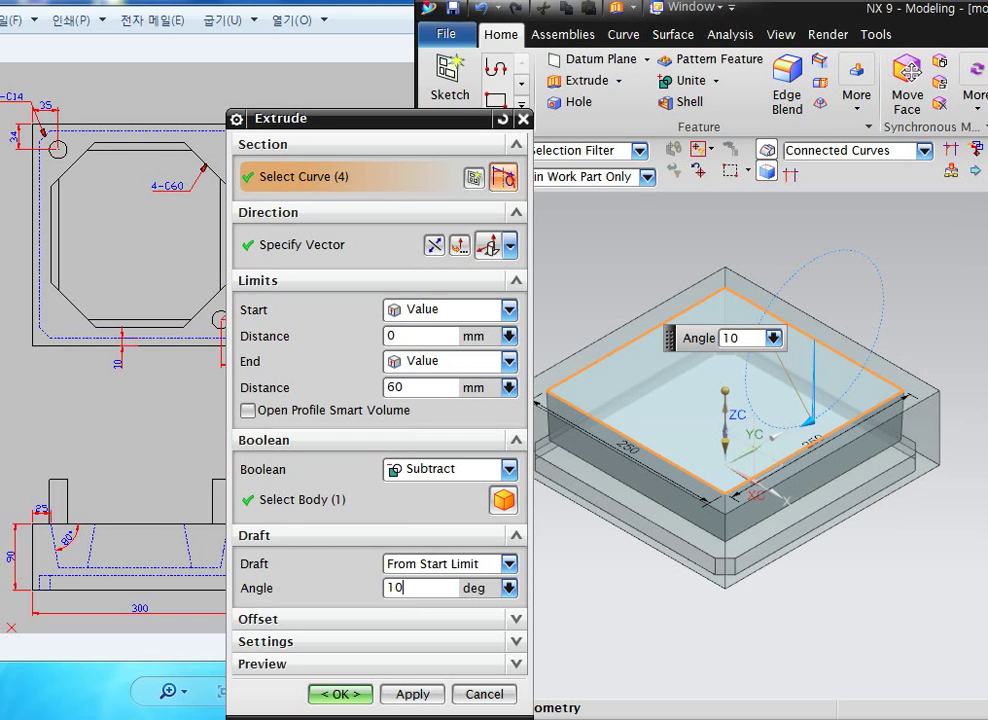
key(Return)
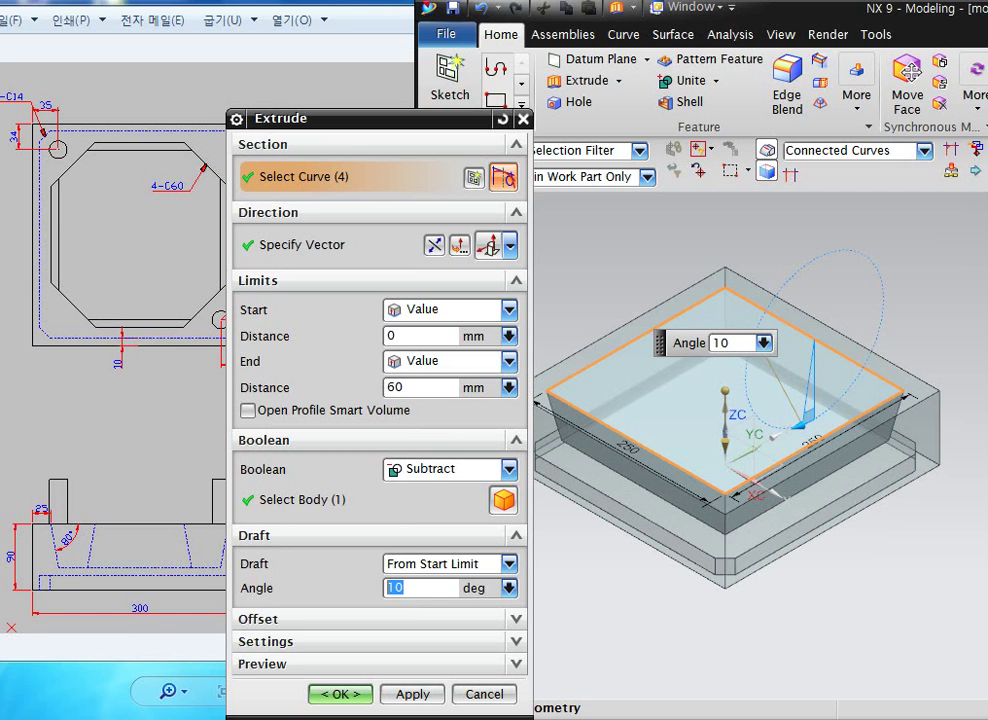
mouse_move(640, 520)
middle_down()
mouse_move(735, 430)
mouse_move(770, 415)
mouse_move(745, 426)
mouse_move(610, 424)
mouse_move(625, 446)
mouse_move(680, 360)
mouse_move(650, 362)
mouse_move(659, 401)
mouse_move(638, 436)
mouse_move(686, 440)
middle_up()
middle_click(650, 362)
Review the C60 corner in the reference drawing and create a sketch on the block's top rim face.
key(F8)
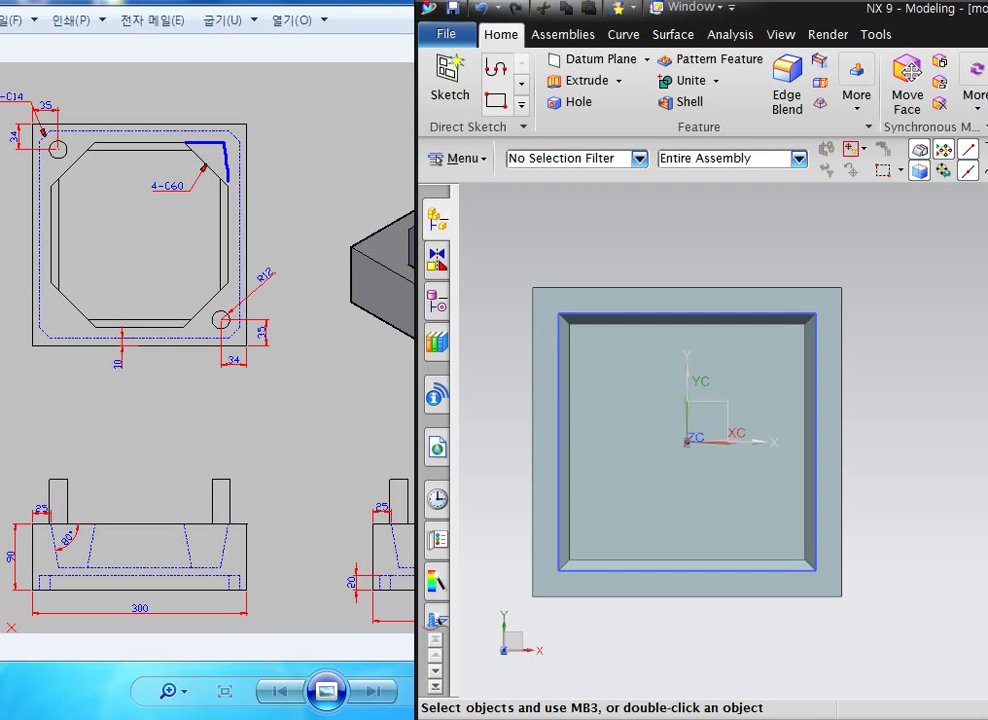
mouse_move(210, 120)
mouse_down()
mouse_move(243, 180)
mouse_move(258, 168)
mouse_up()
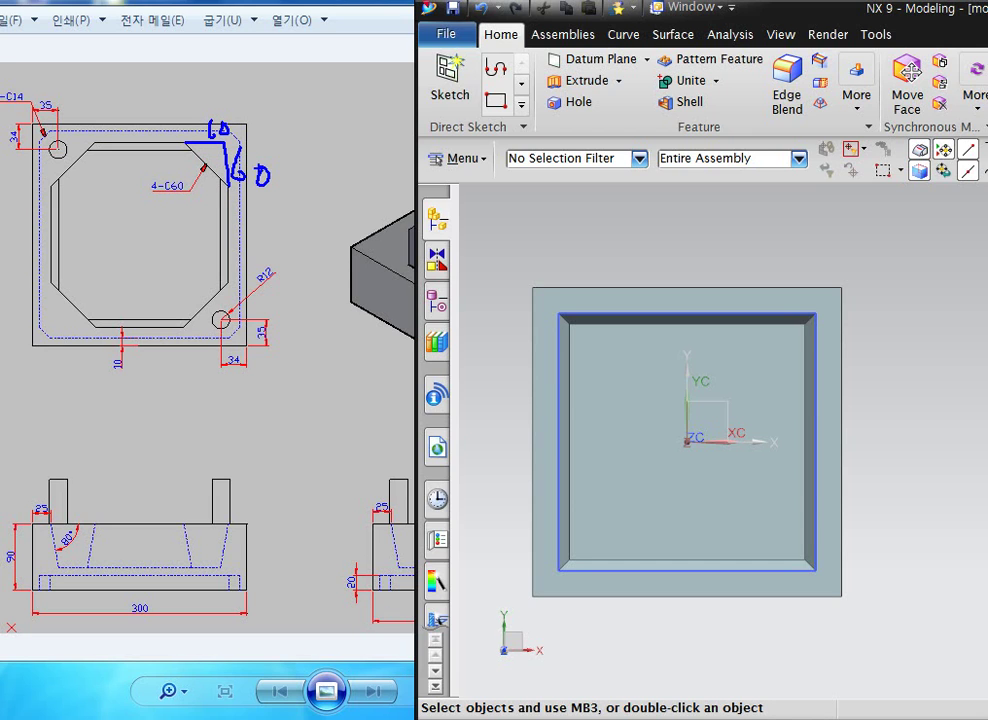
key(Escape)
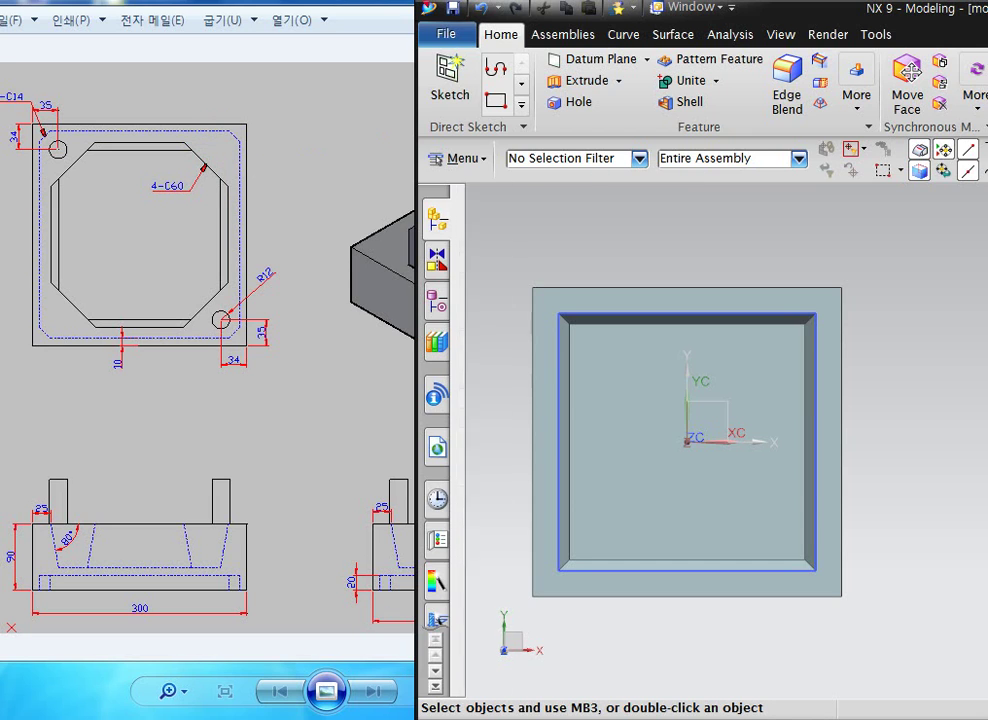
click(449, 80)
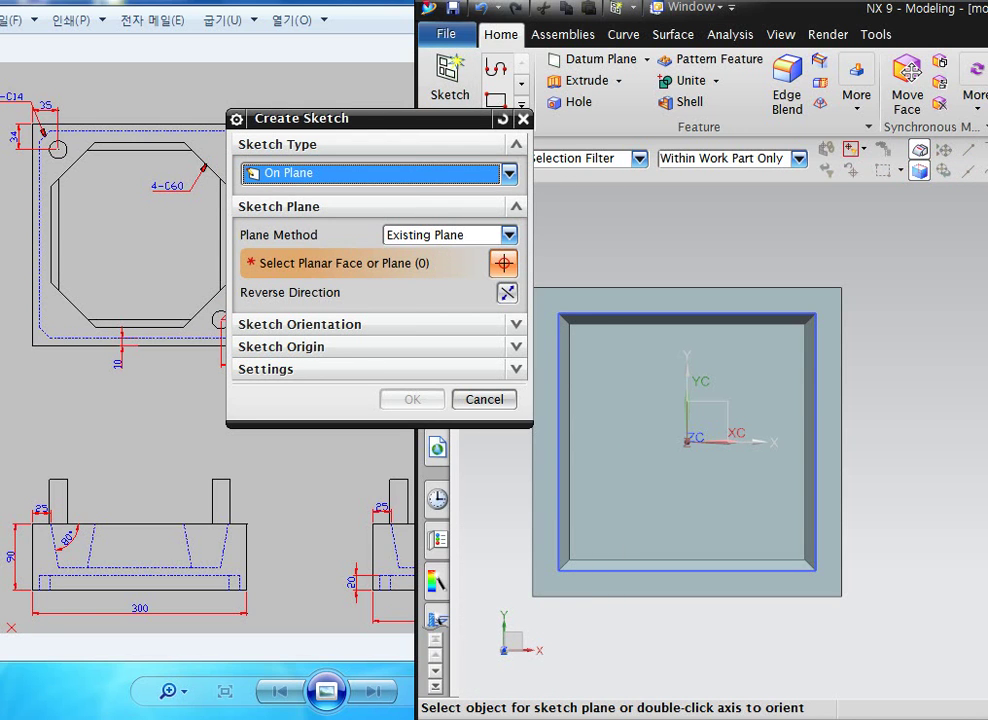
middle_drag(694, 400, 670, 306)
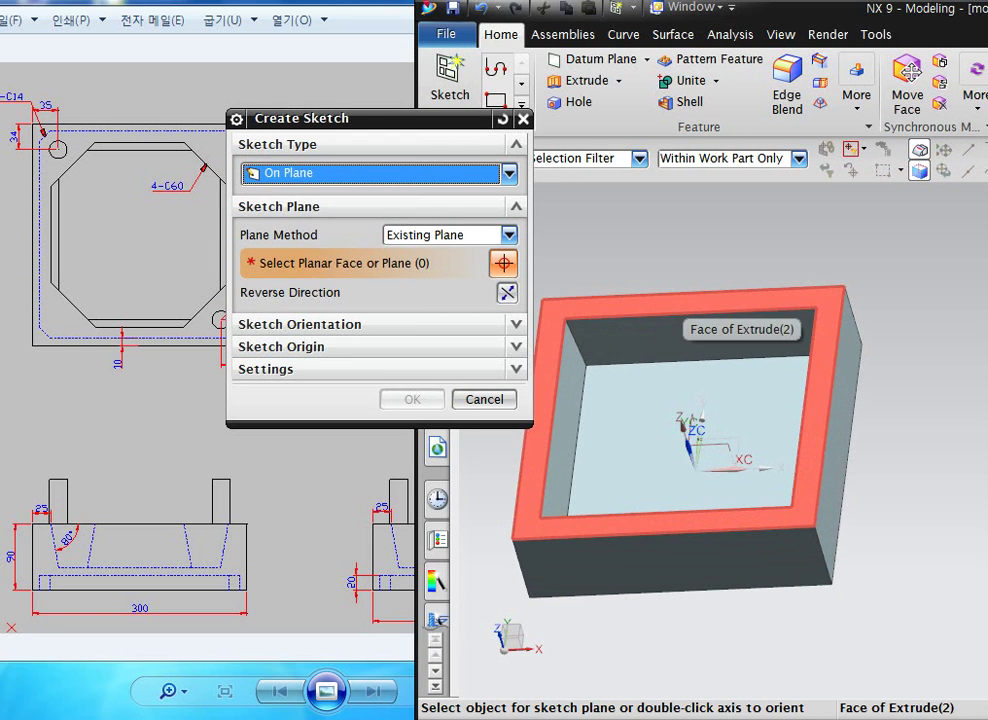
click(670, 306)
click(412, 399)
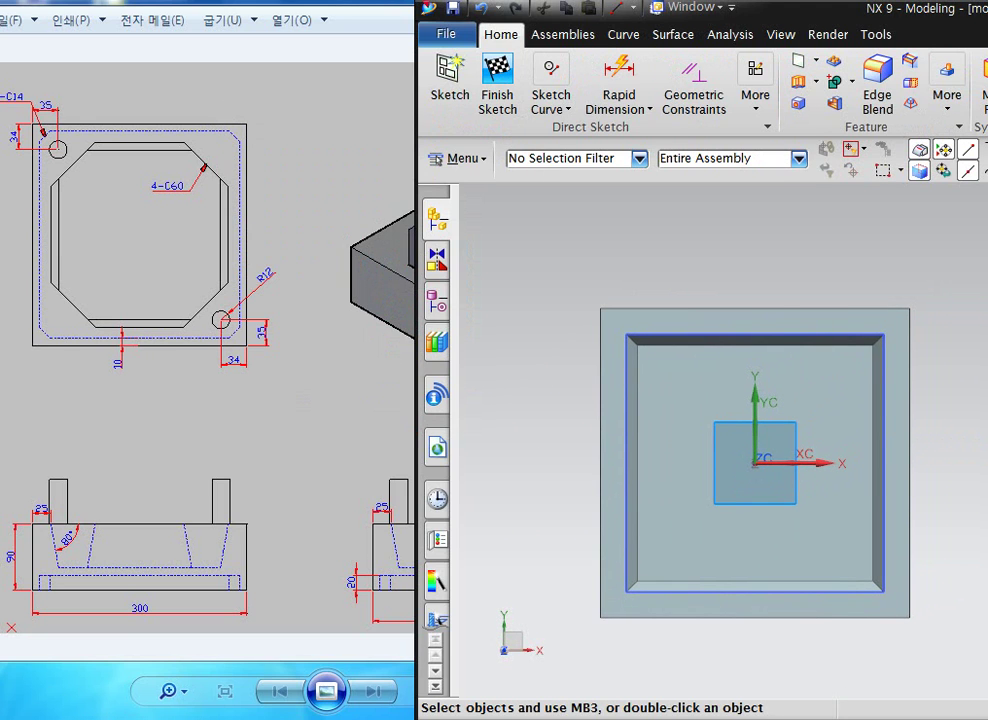
Sketch a closed triangle in the pocket's upper-left corner with legs about 57 mm along the top edge and 65 mm down the side.
key(l)
scroll(717, 263, up, 2)
key(Escape)
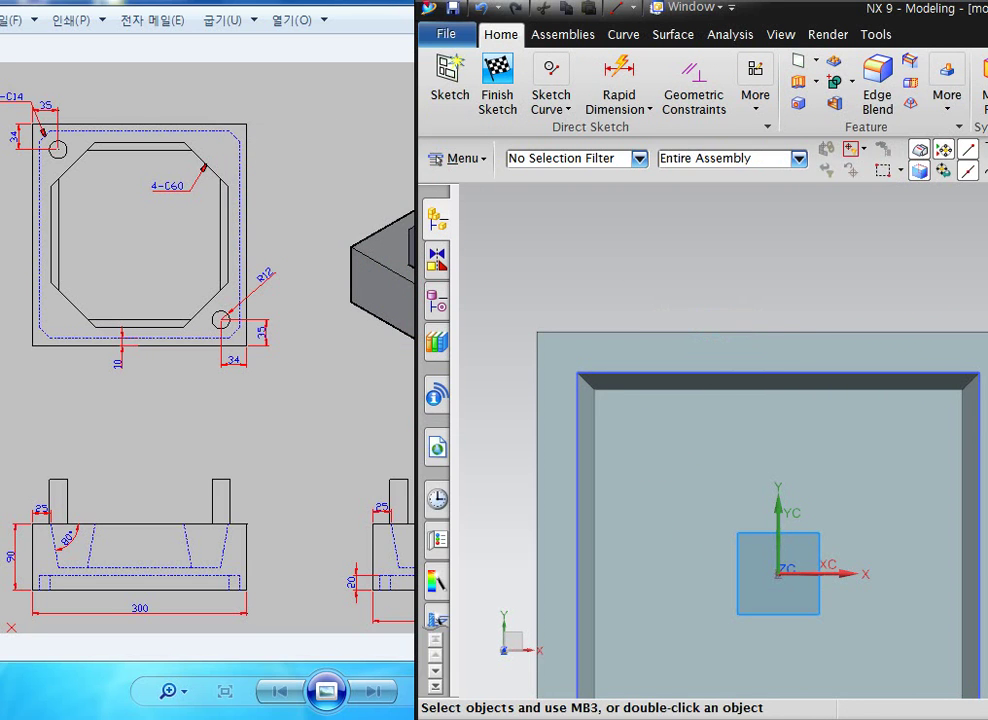
key(z)
click(577, 372)
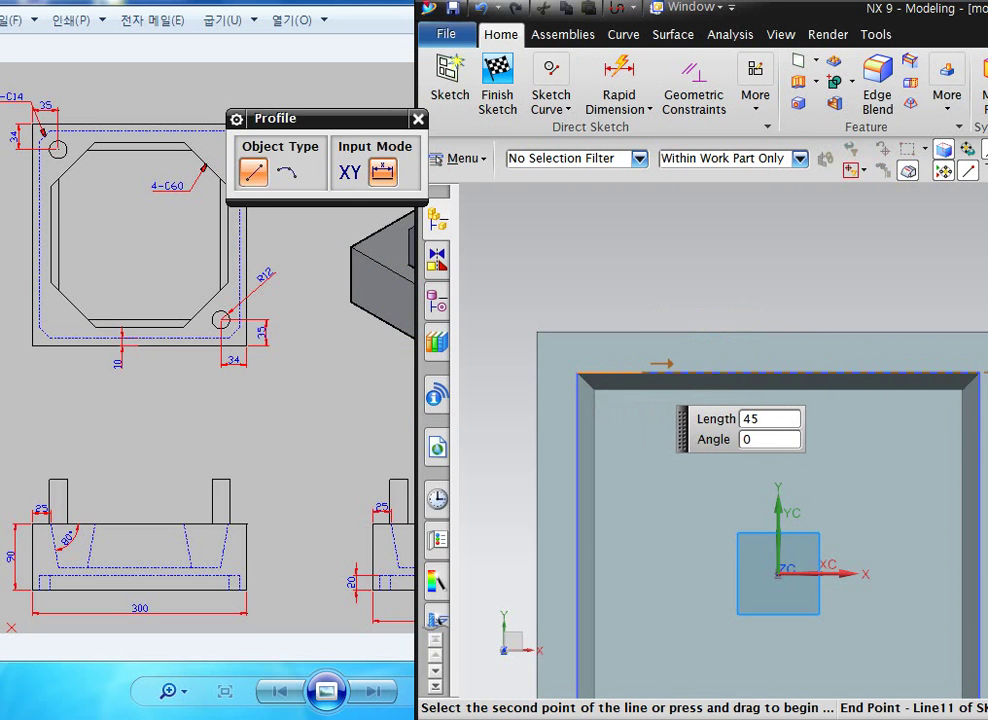
click(668, 372)
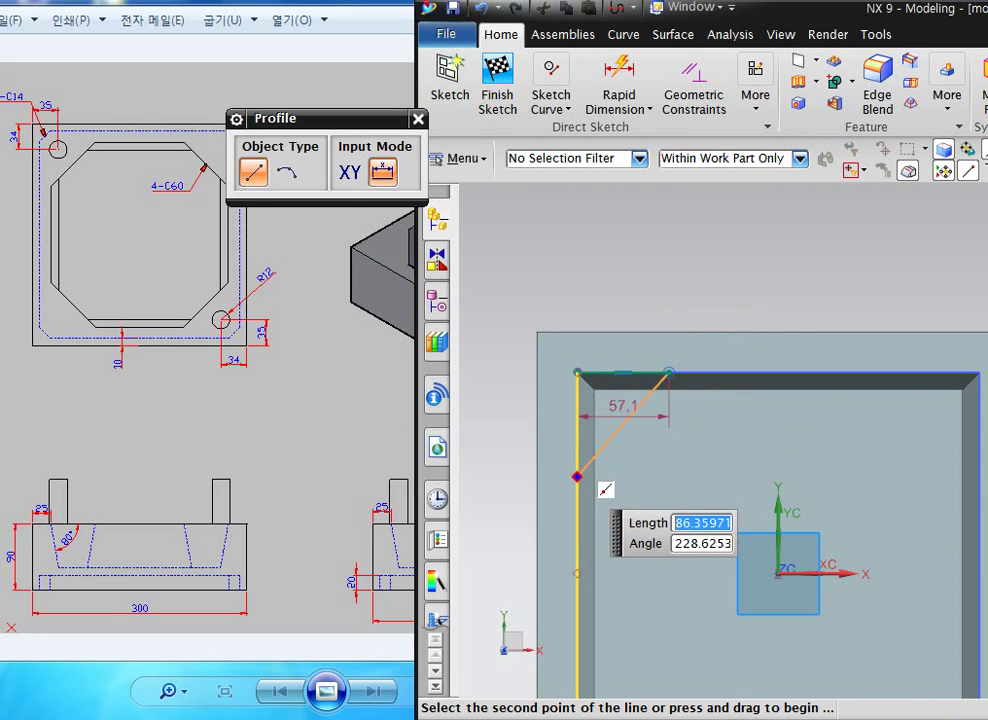
click(577, 474)
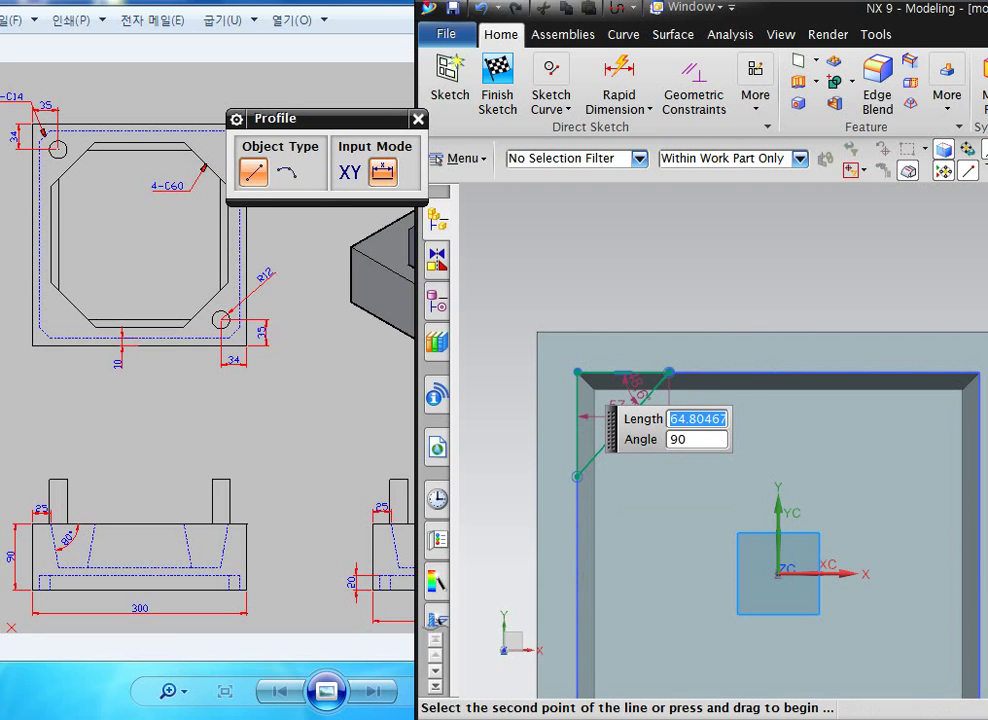
click(578, 373)
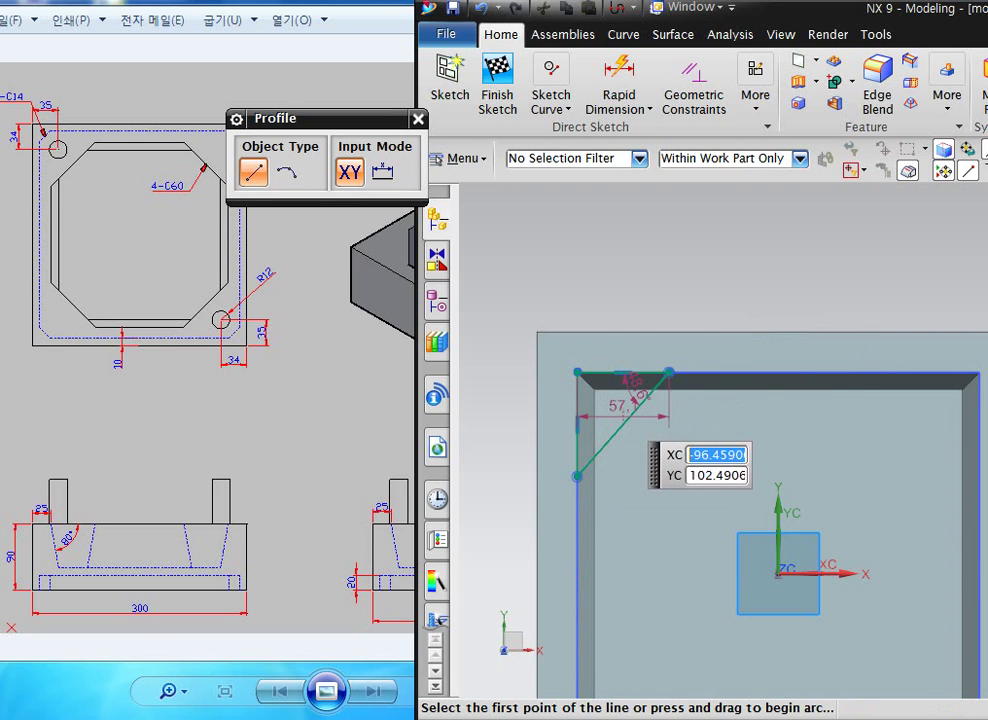
middle_click(622, 399)
key(Escape)
Place the triangle's horizontal dimension above the block and set it to 60 mm.
drag(622, 406, 613, 290)
double_click(613, 290)
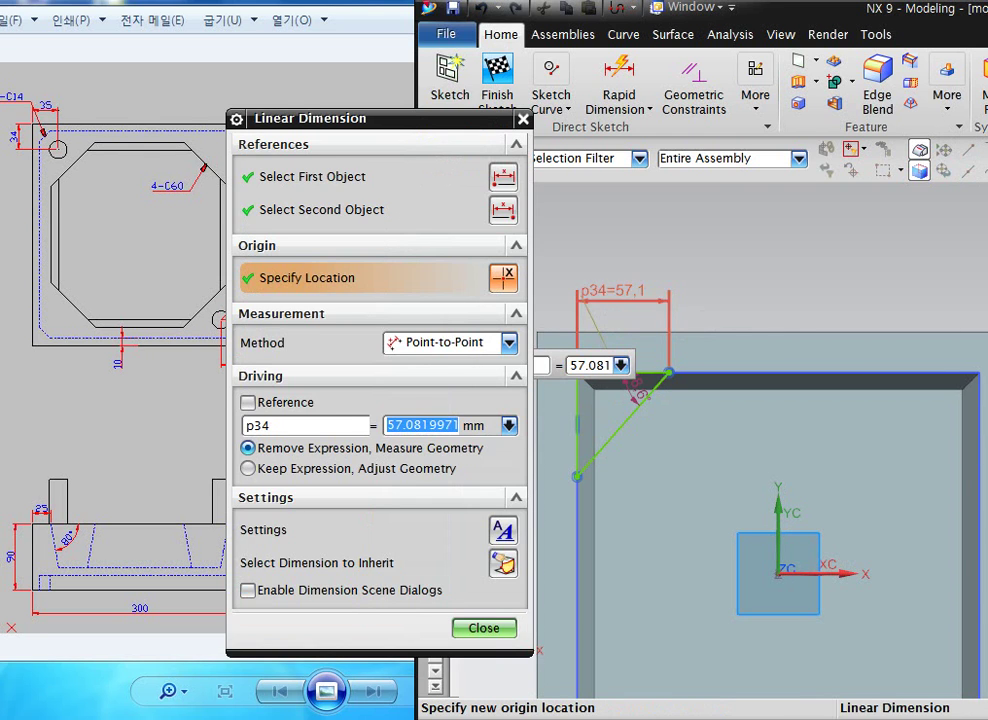
text(60)
key(Return)
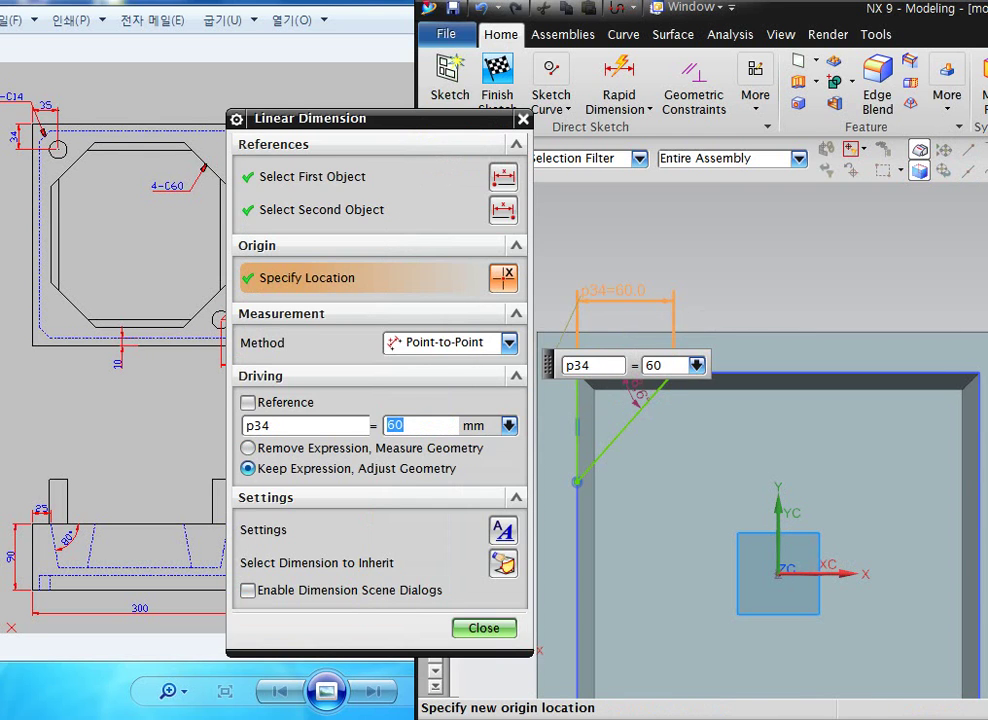
key(Escape)
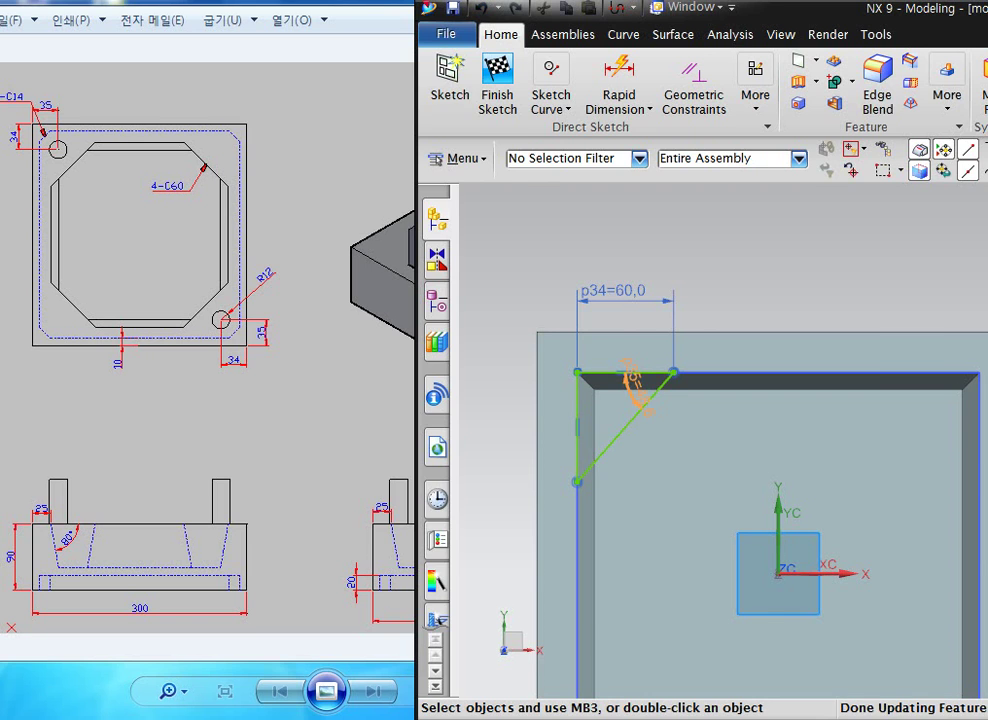
Set the angle between the triangle's top leg and its diagonal to 45° and finish the sketch.
double_click(632, 388)
text(45)
key(Return)
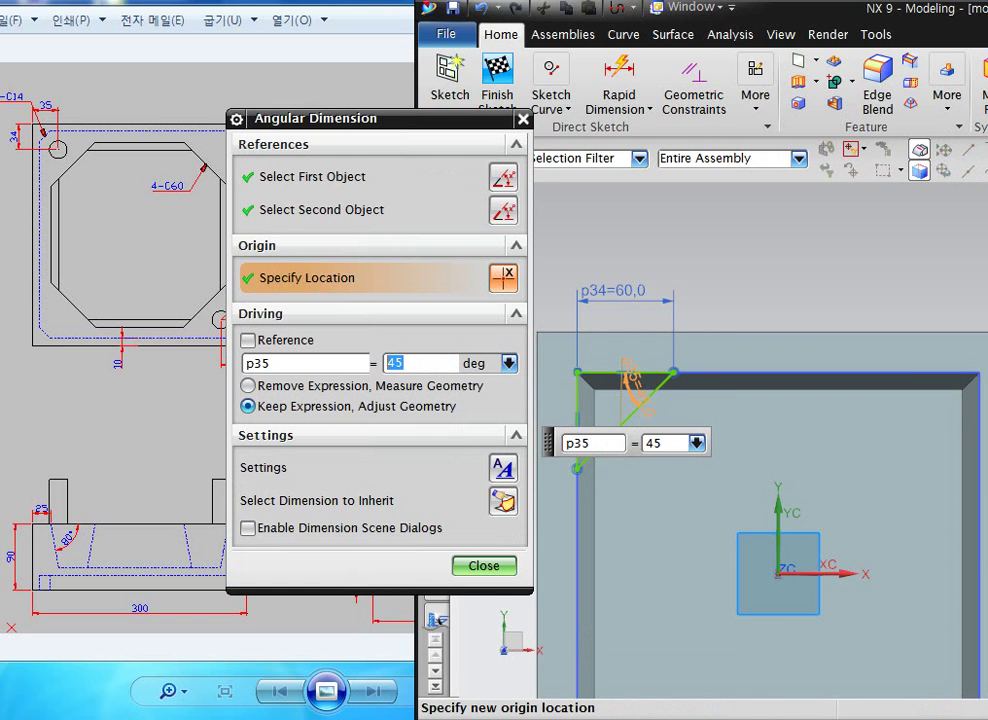
key(Escape)
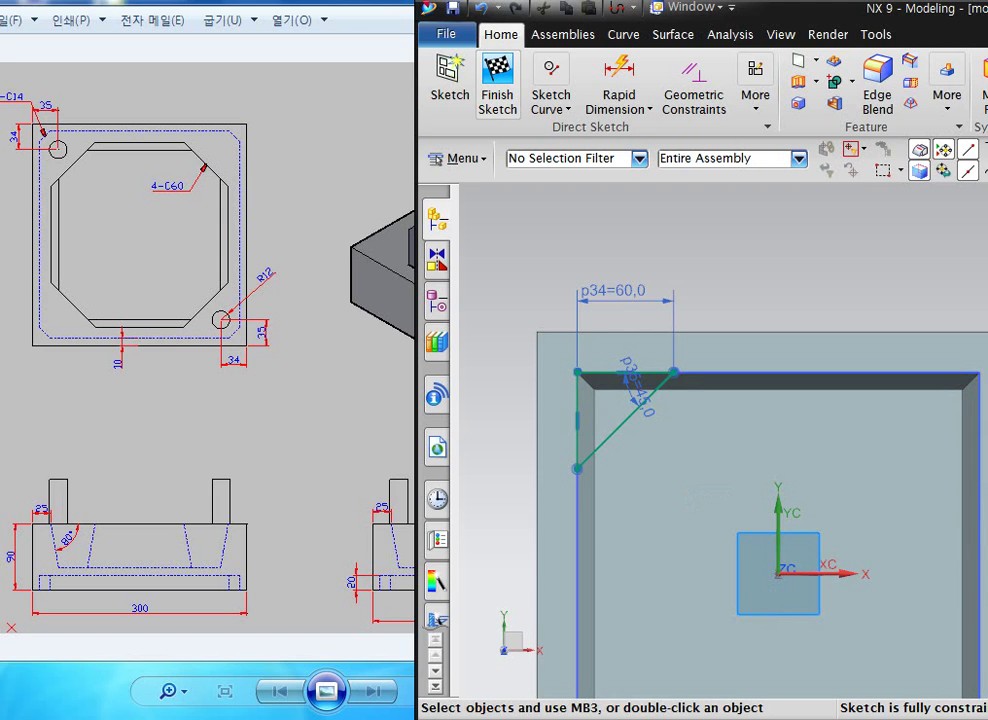
click(497, 88)
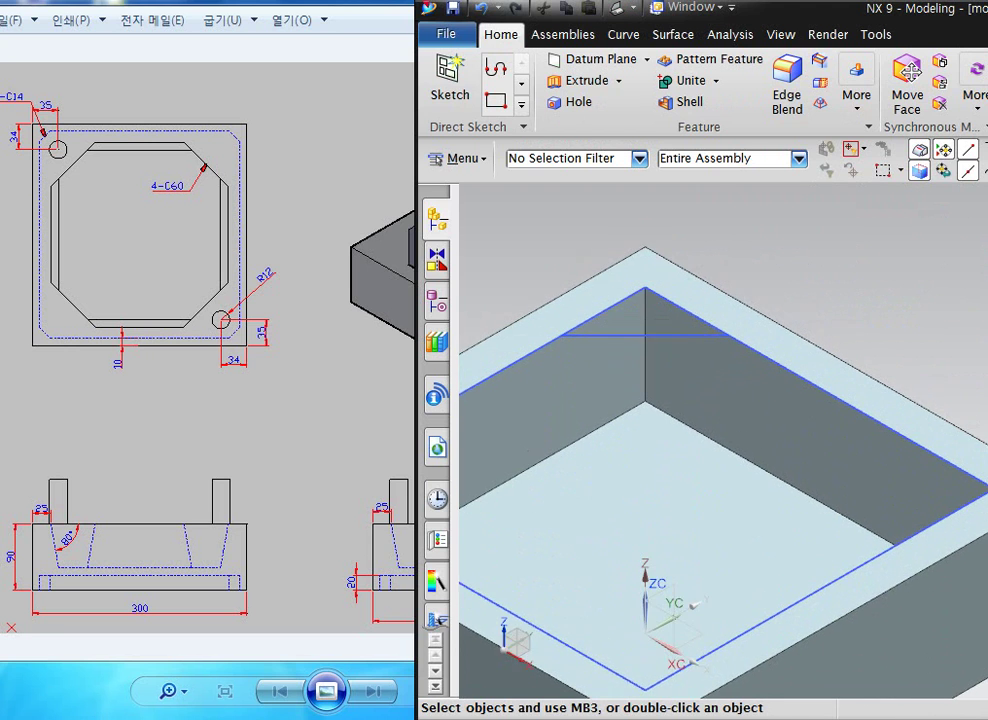
Extrude the corner triangle downward from 0 mm until the pocket floor and unite it with the block.
key(x)
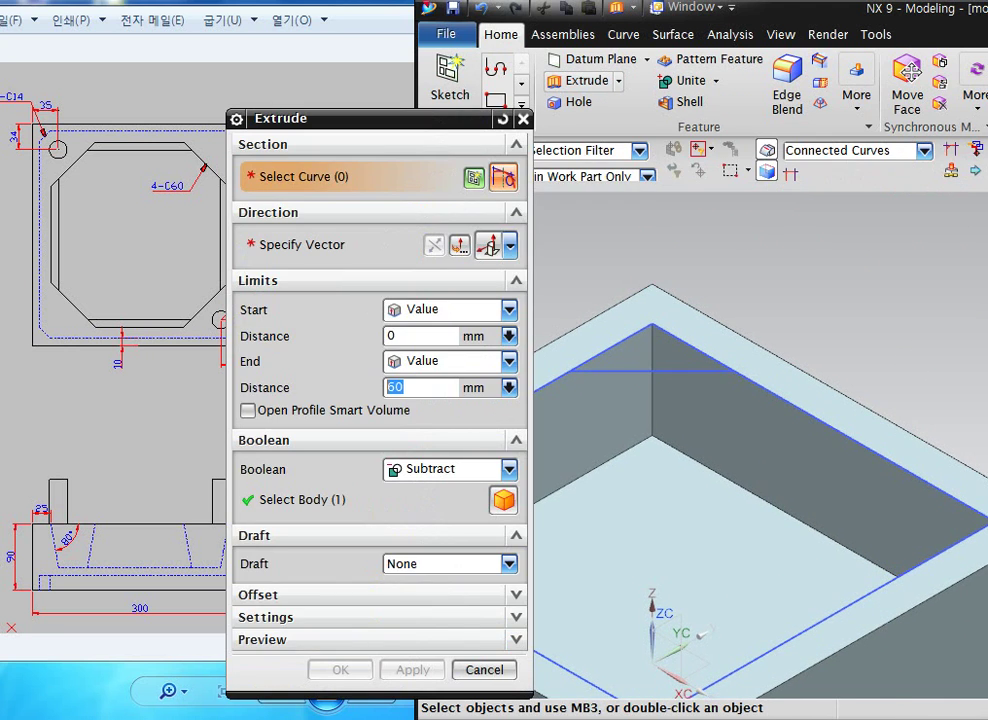
click(635, 372)
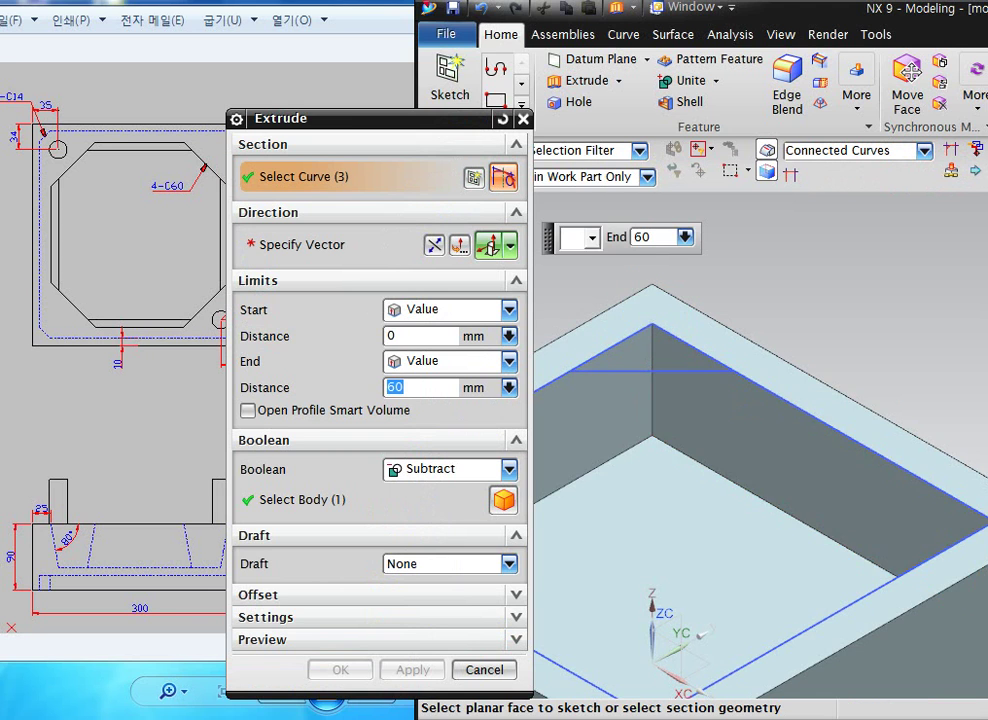
click(433, 245)
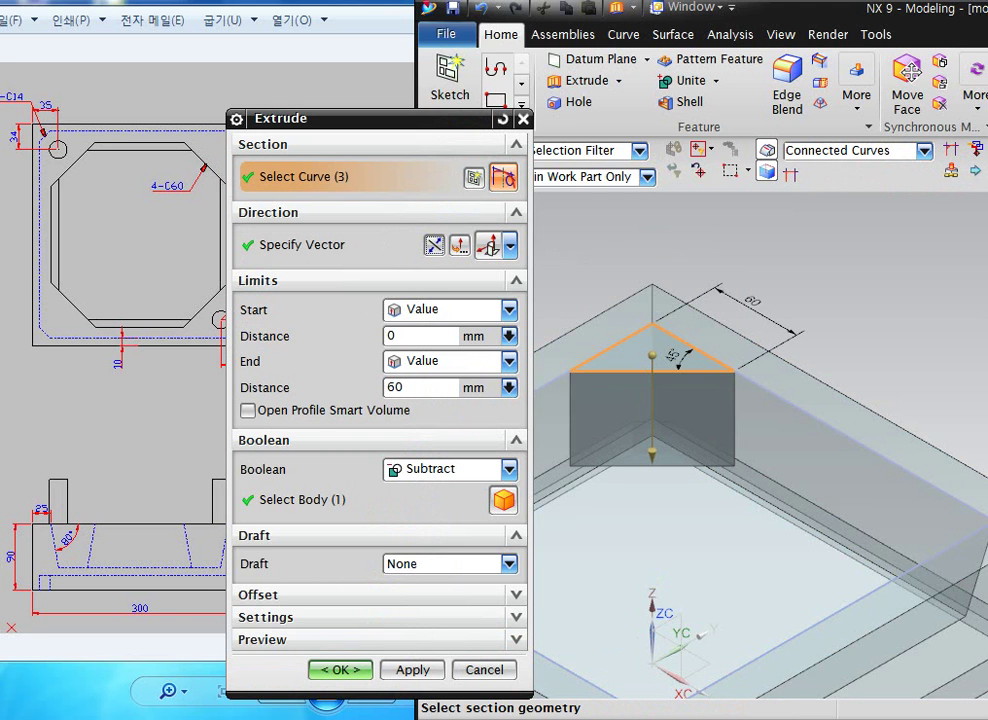
click(509, 361)
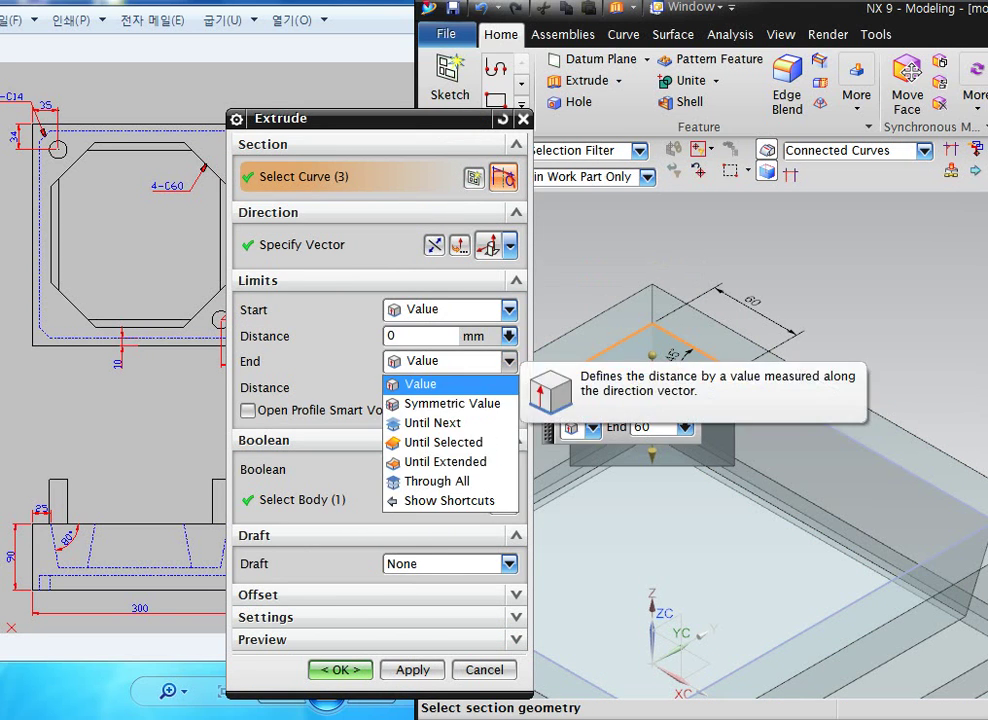
click(443, 442)
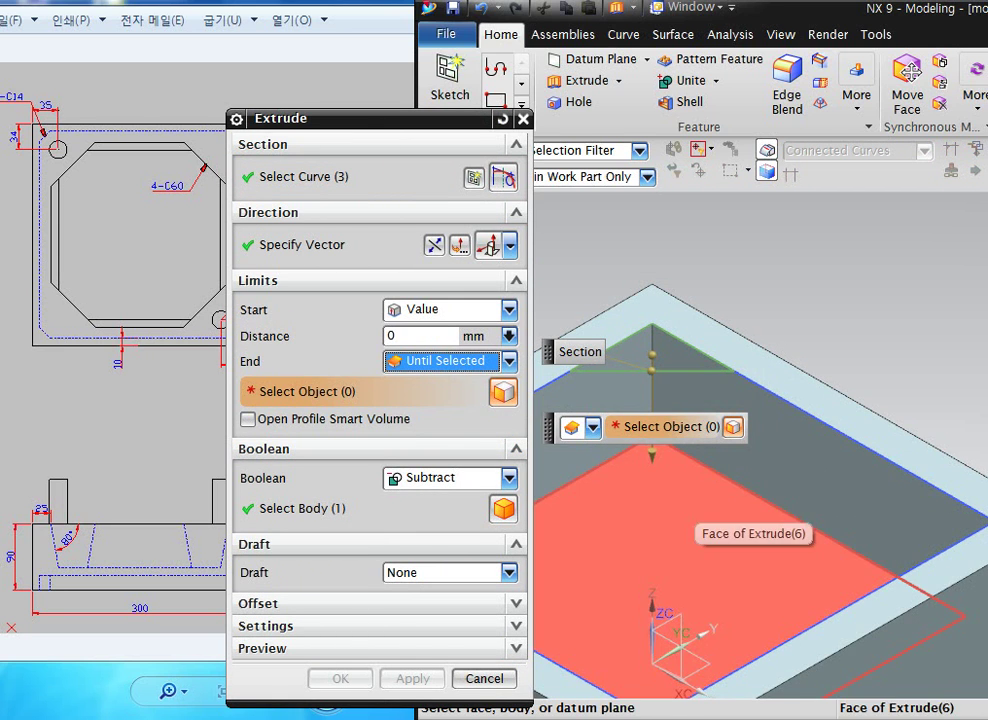
click(670, 515)
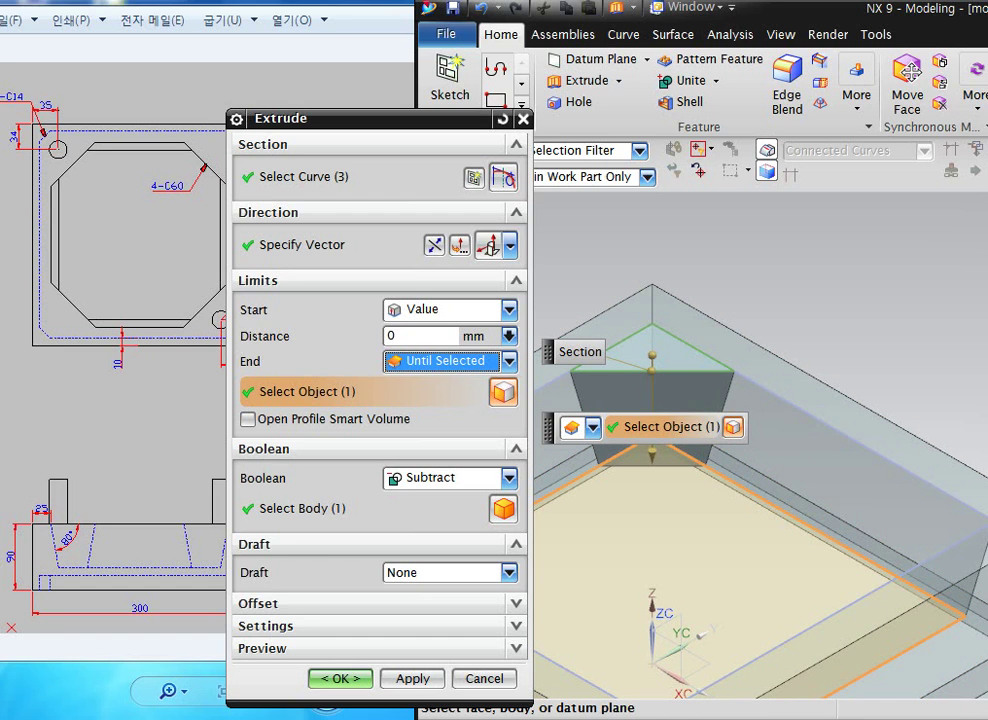
click(450, 478)
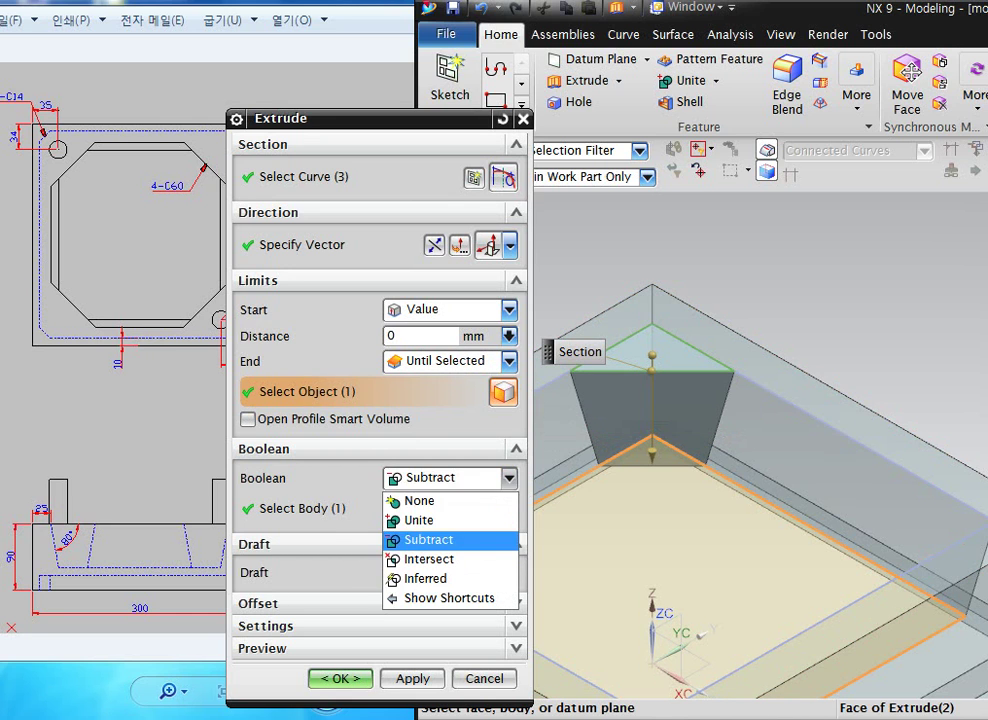
click(420, 519)
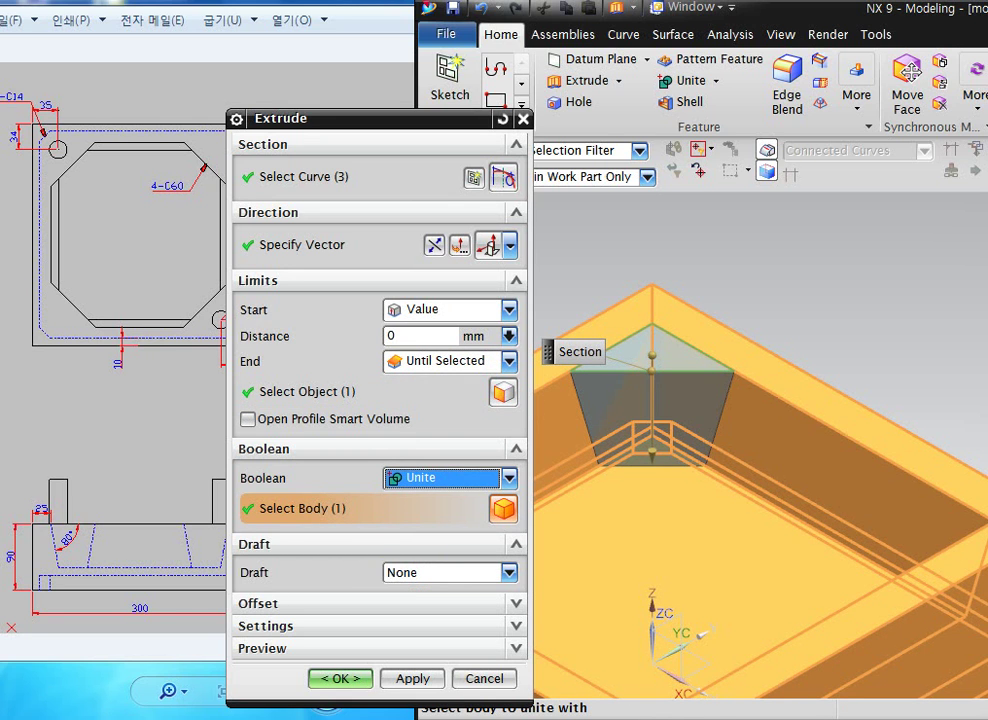
click(341, 679)
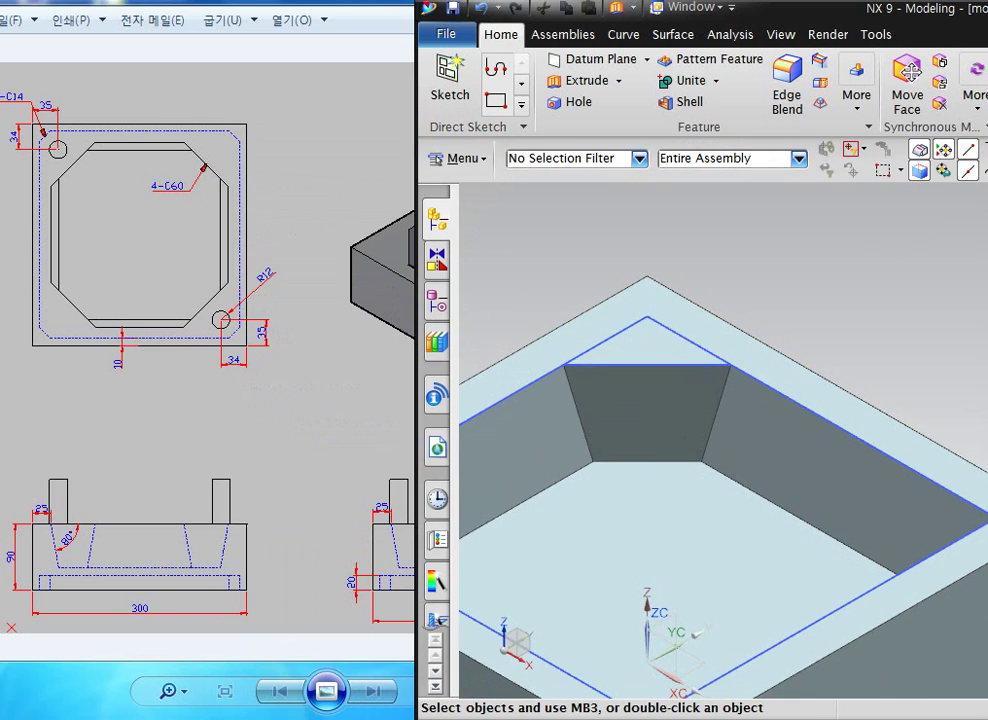
Try to mirror the corner extrusion about the YZ plane with Mirror Feature.
key(ctrl+f)
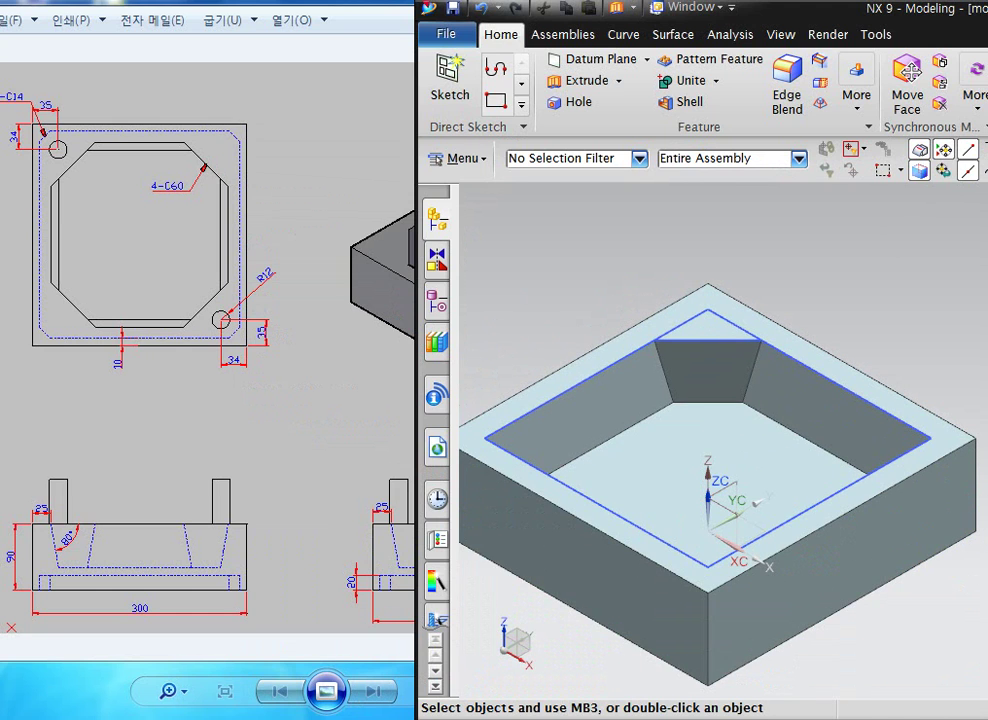
click(857, 85)
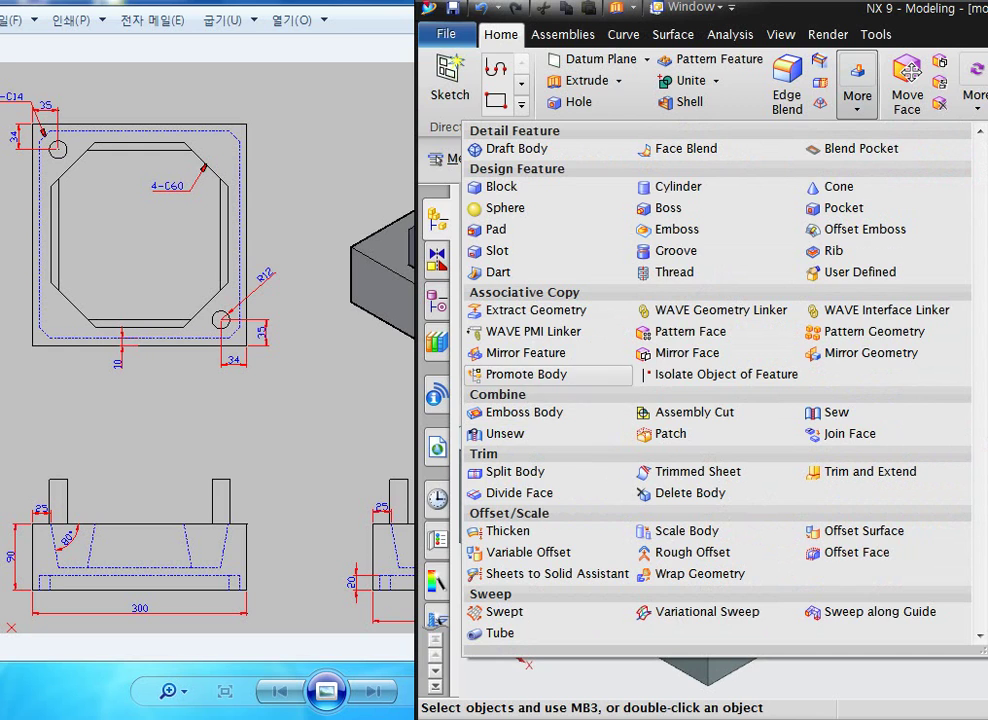
click(518, 353)
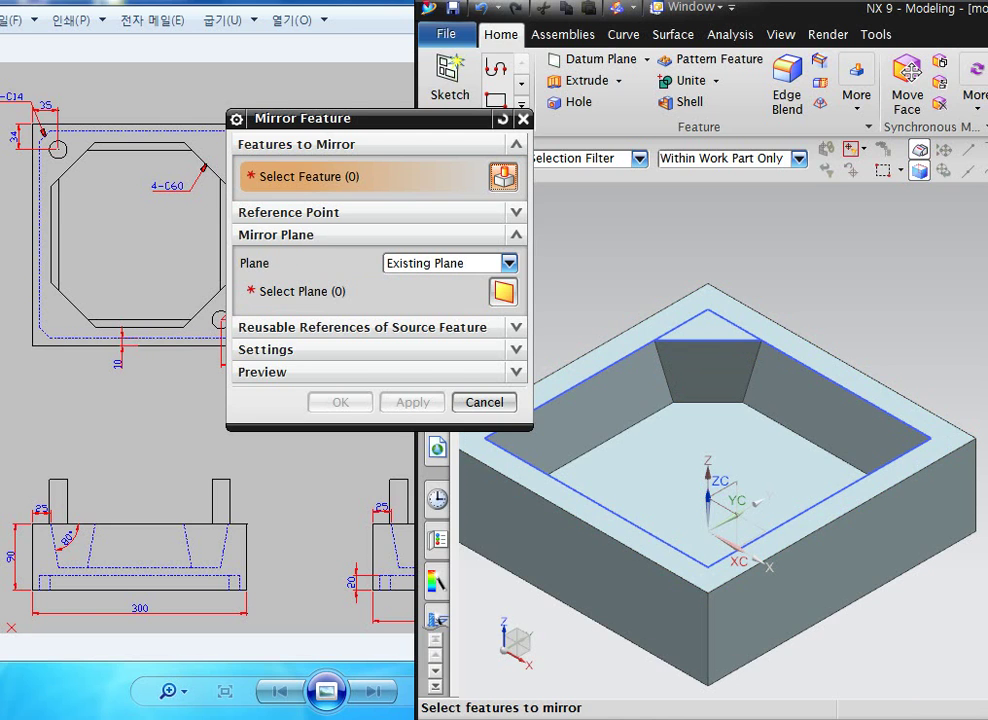
drag(393, 119, 168, 134)
click(437, 301)
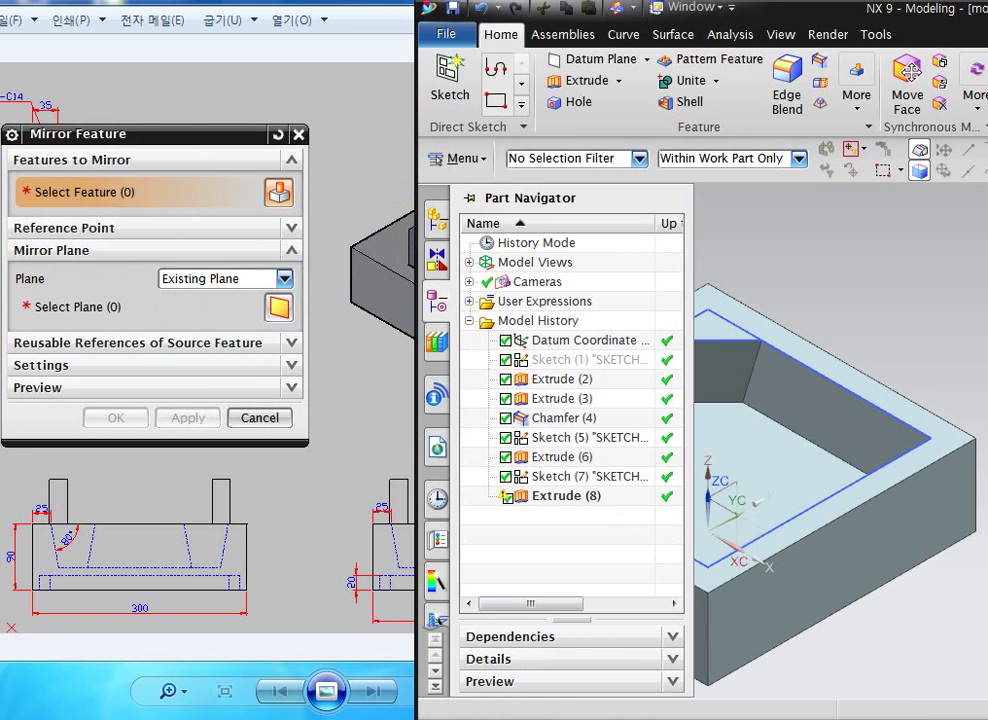
click(566, 496)
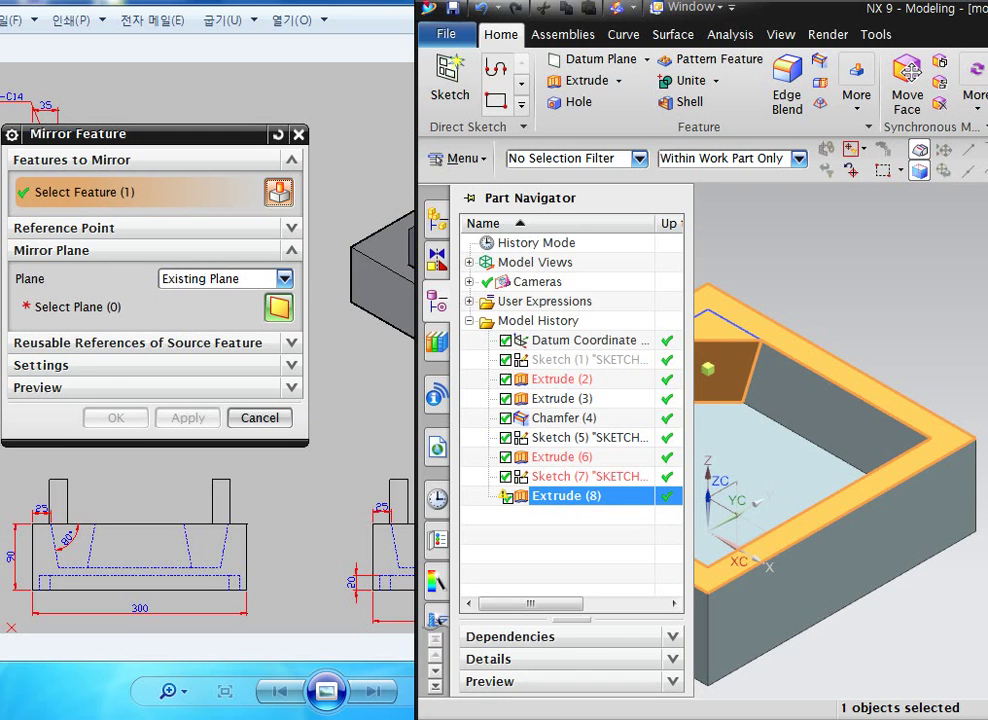
click(140, 307)
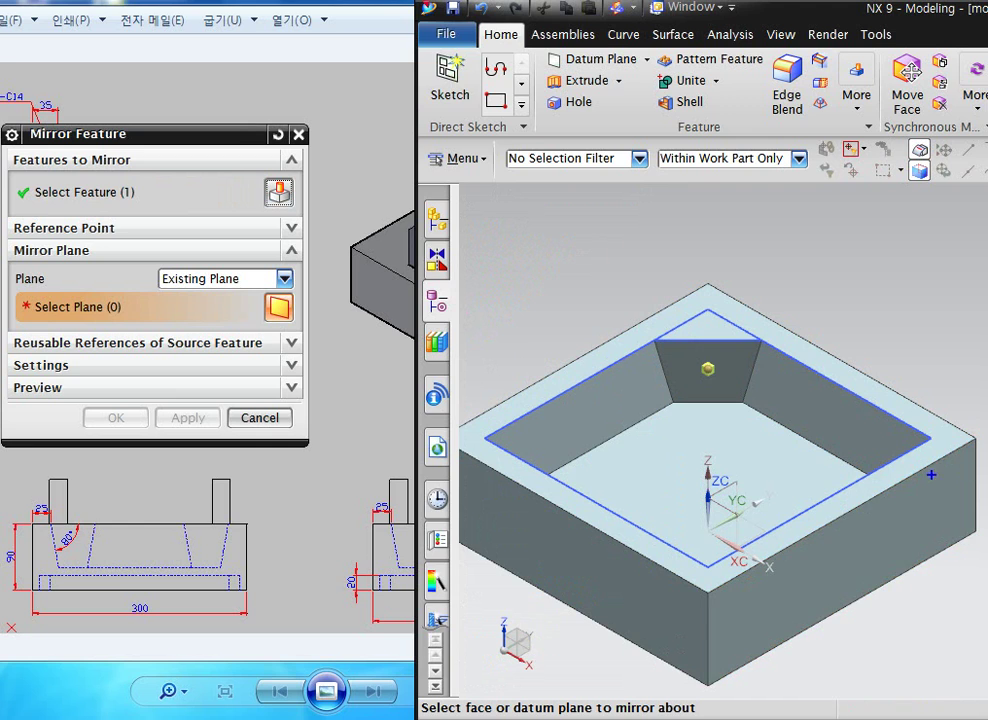
drag(931, 475, 918, 475)
mouse_move(862, 348)
mouse_down()
mouse_move(741, 442)
mouse_move(492, 596)
mouse_up()
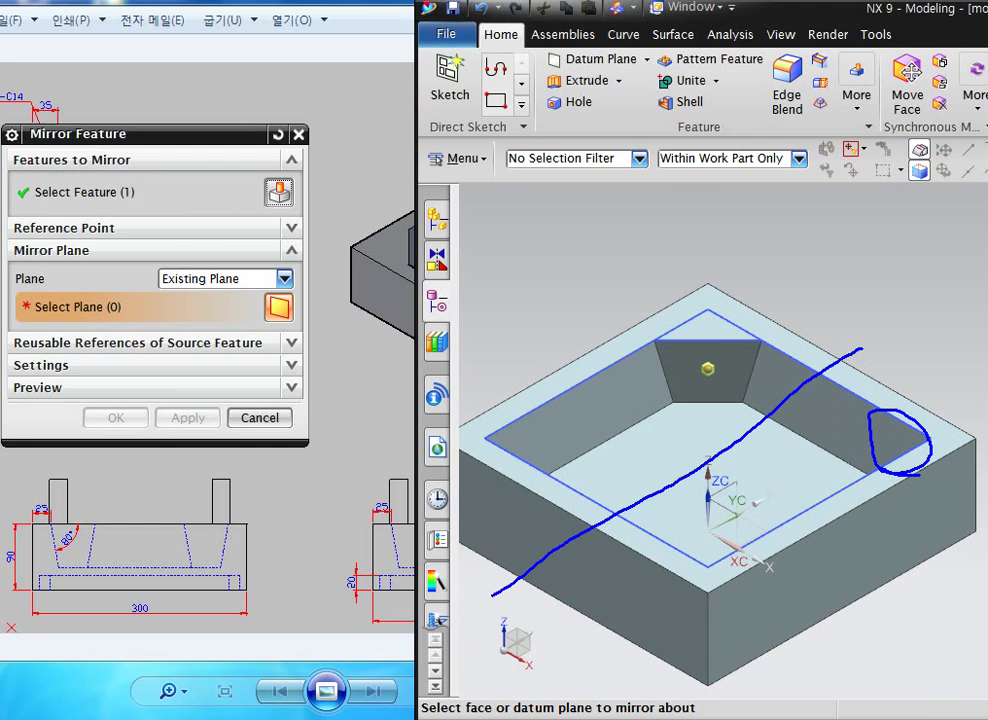
key(Escape)
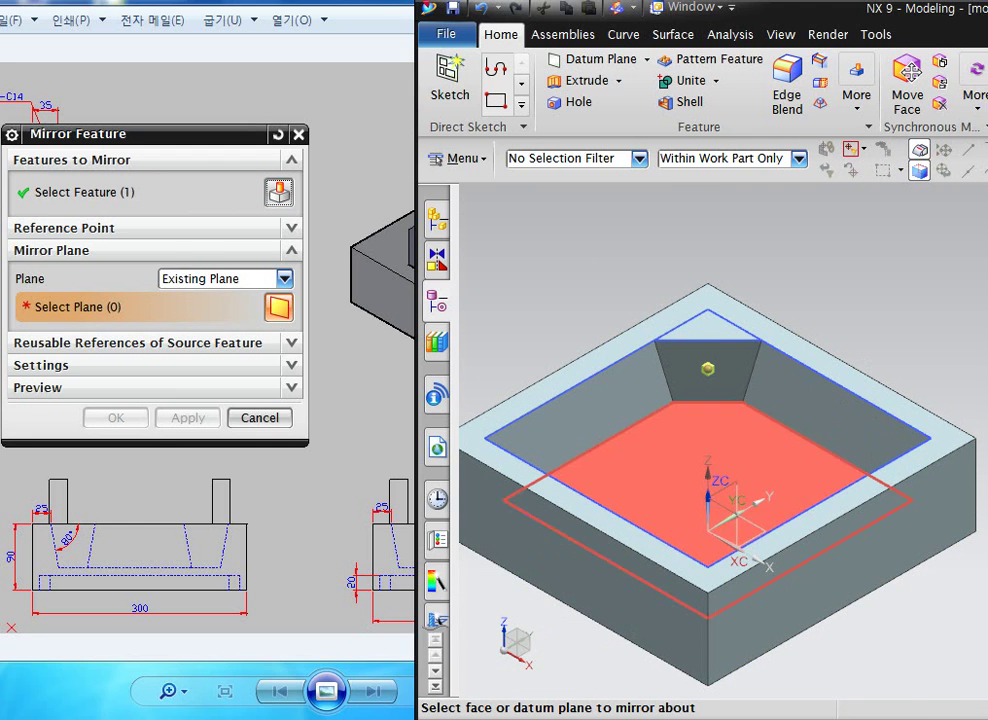
click(728, 495)
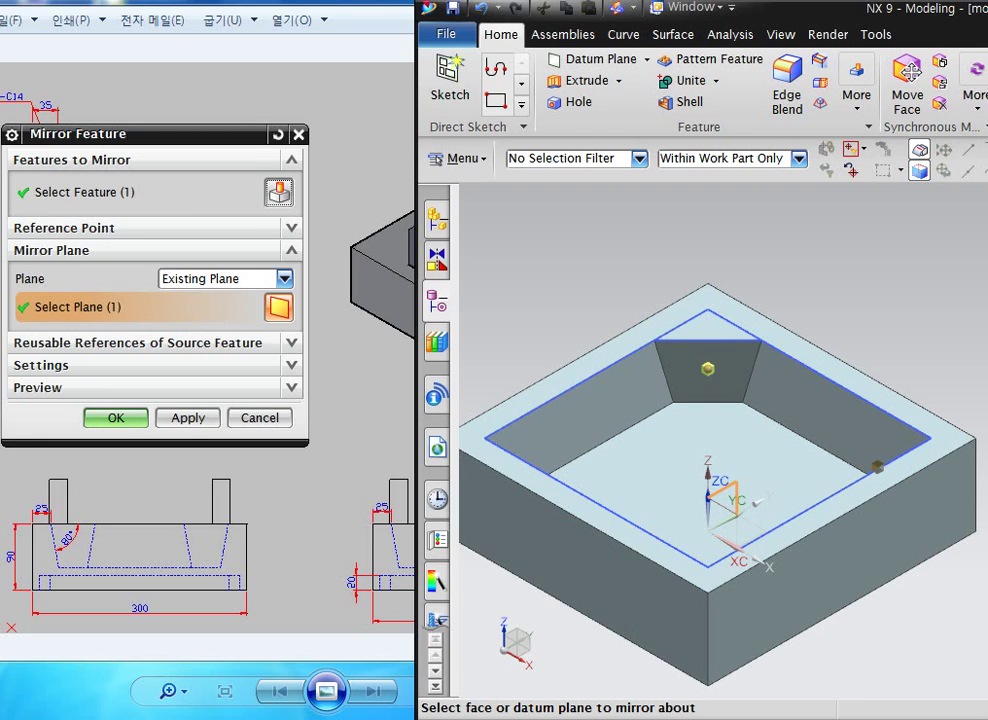
click(188, 417)
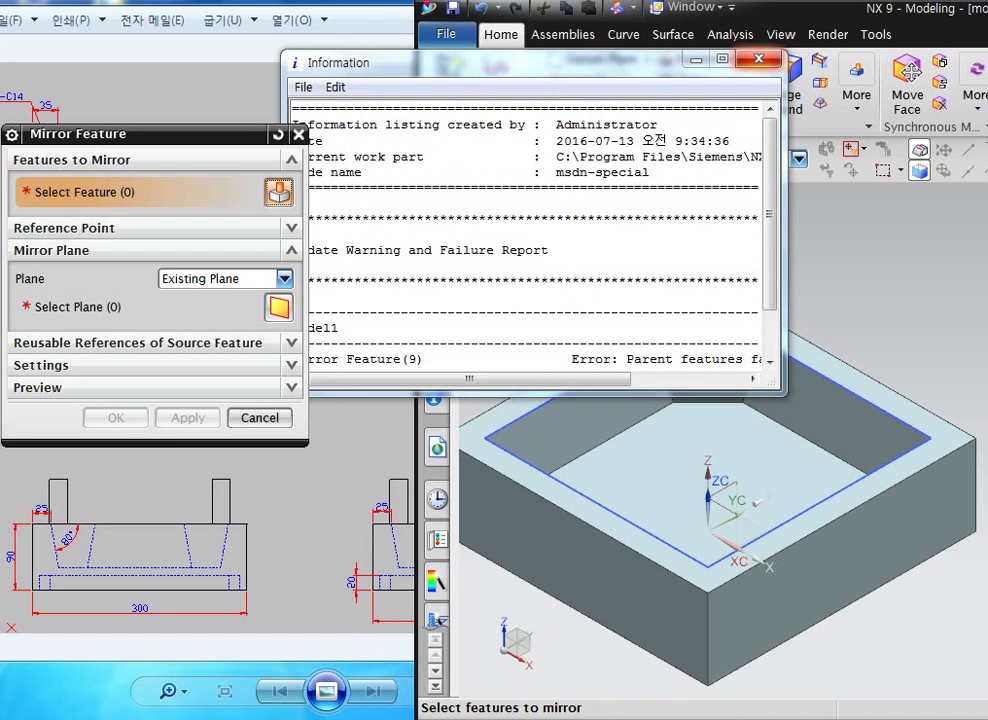
click(759, 59)
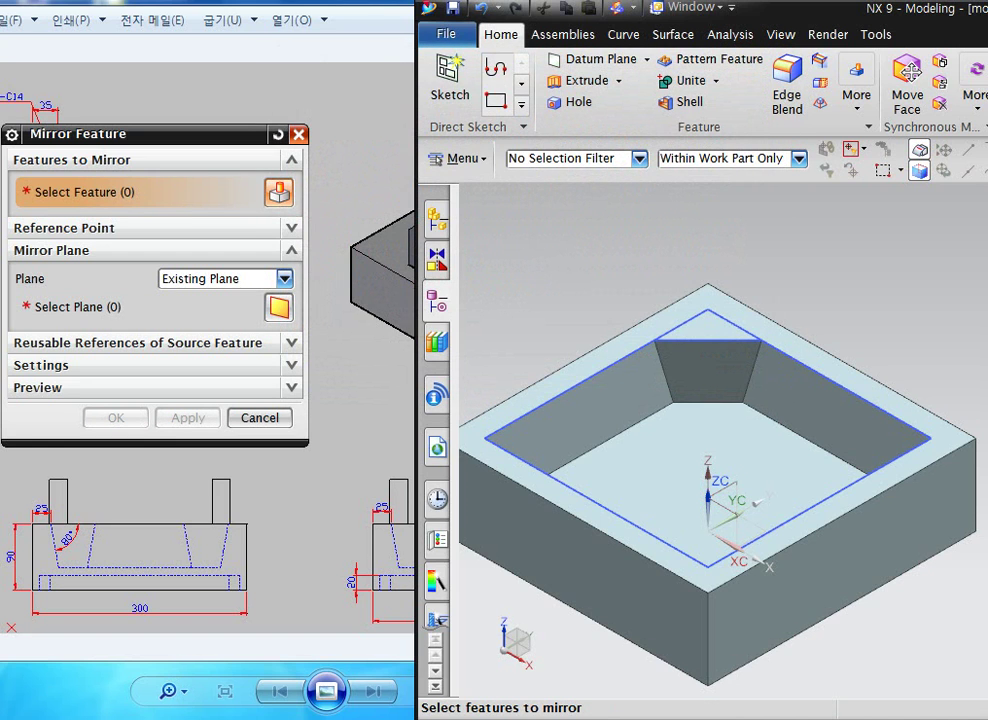
click(298, 134)
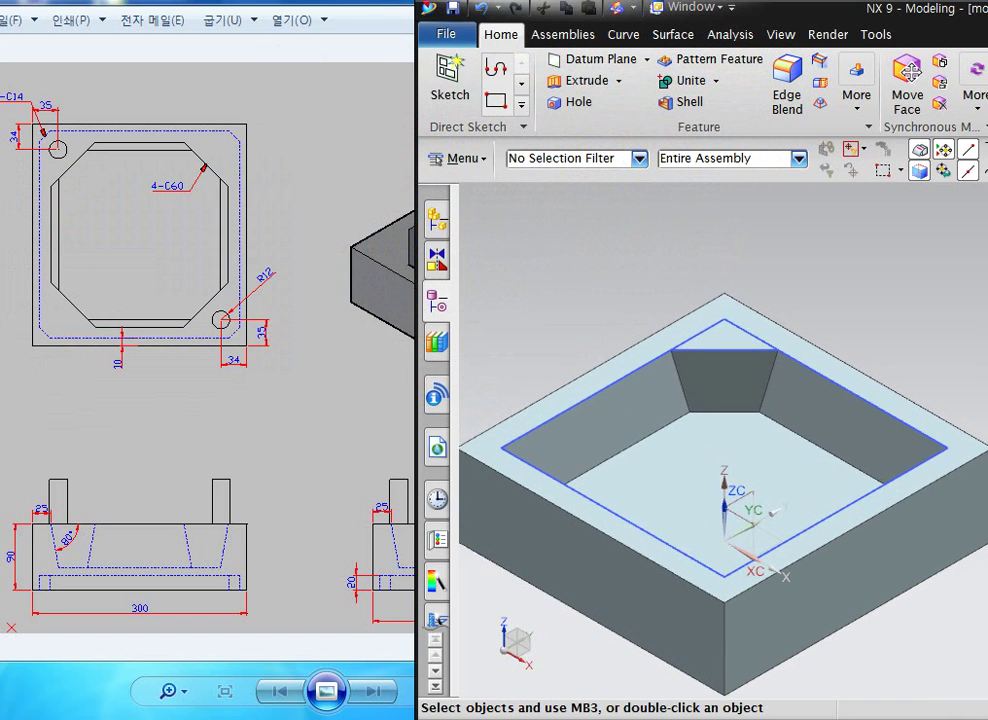
Mirror the whole block body about the YZ plane with Mirror Geometry at 0 mm distance.
shift+middle_drag(724, 450, 684, 405)
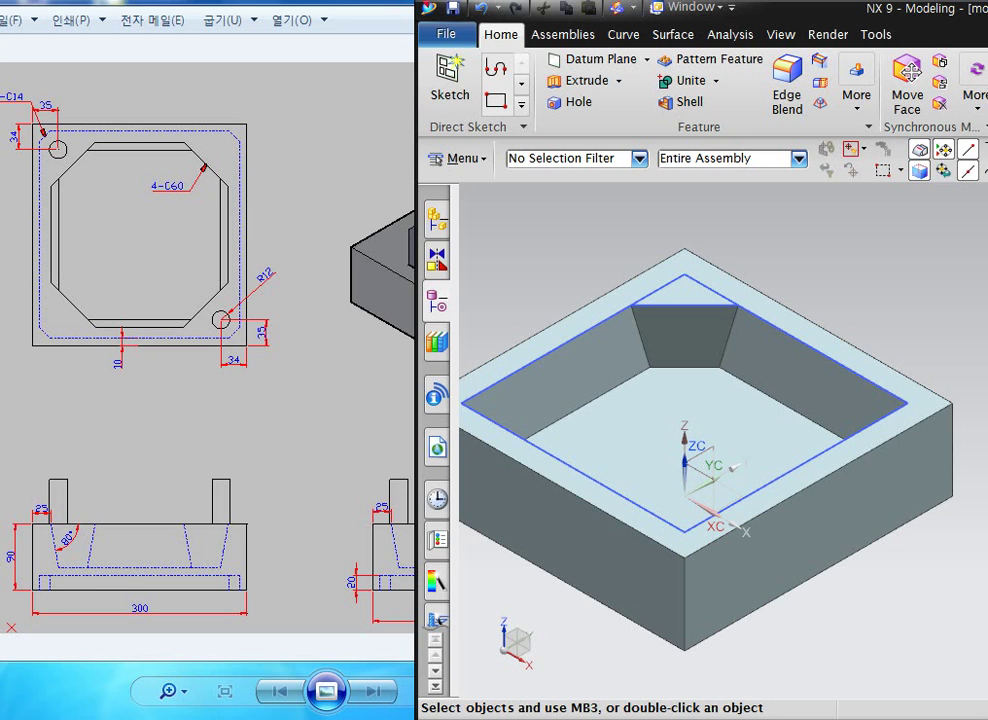
click(857, 85)
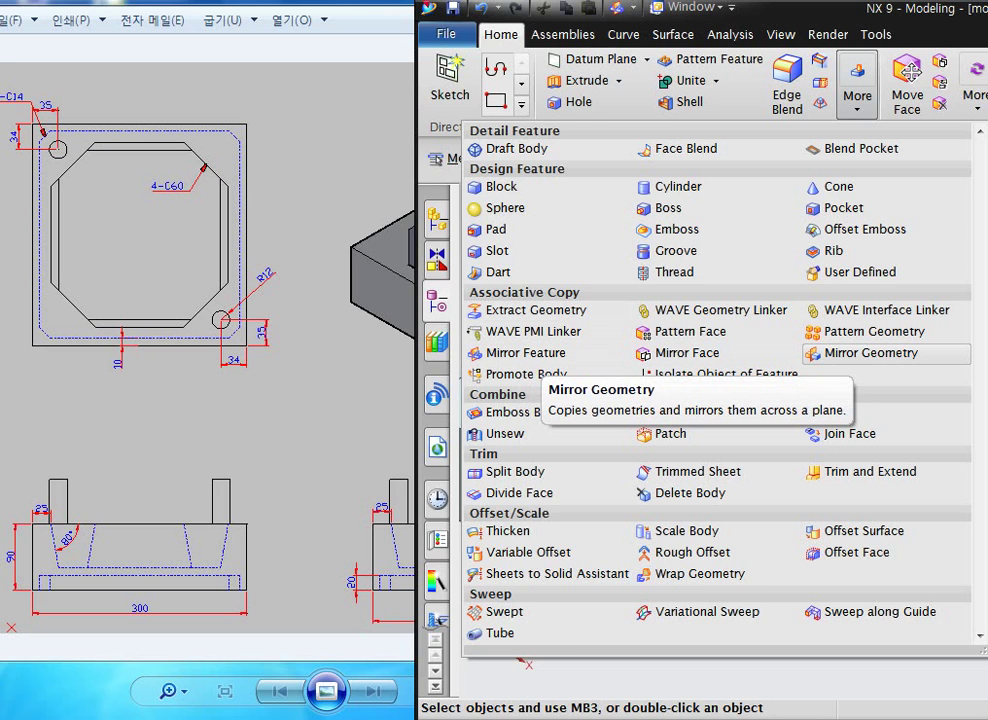
click(866, 352)
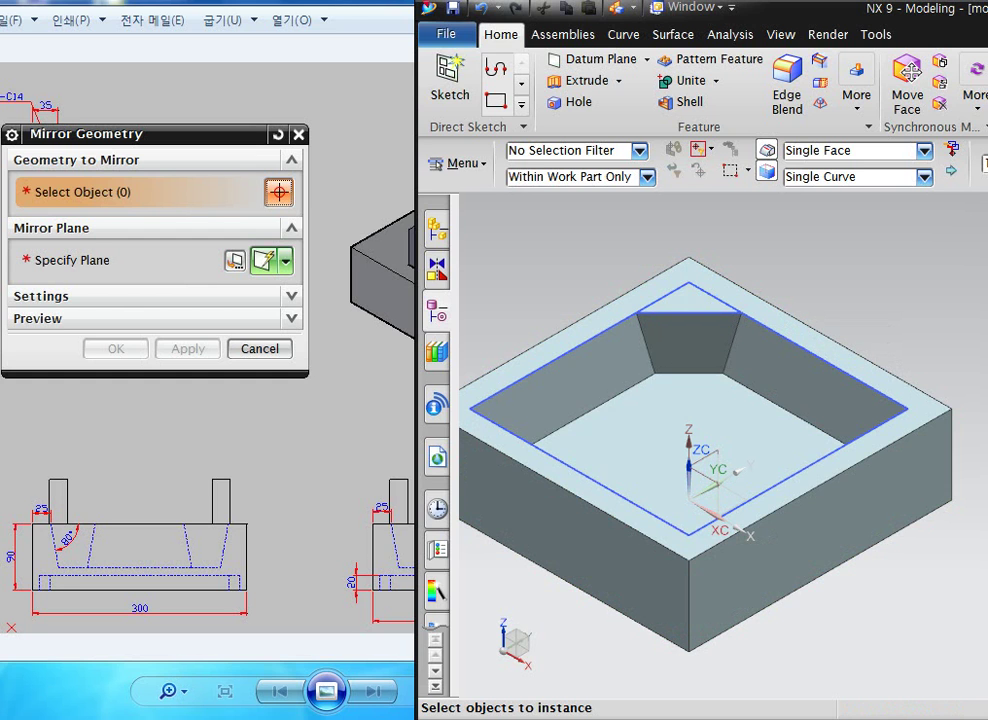
click(505, 525)
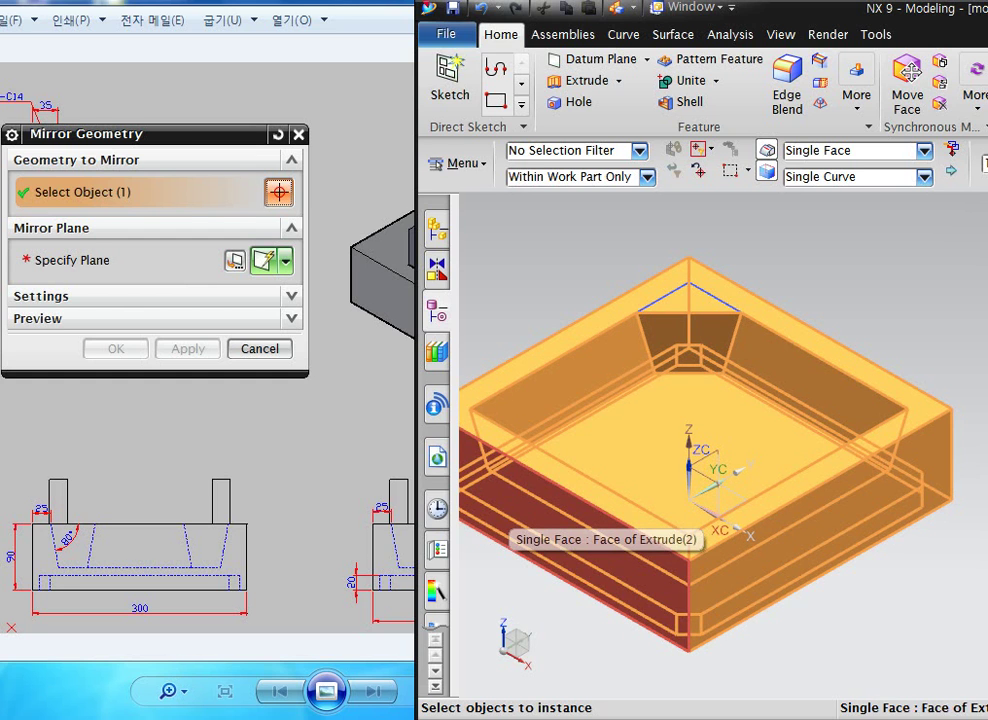
click(100, 261)
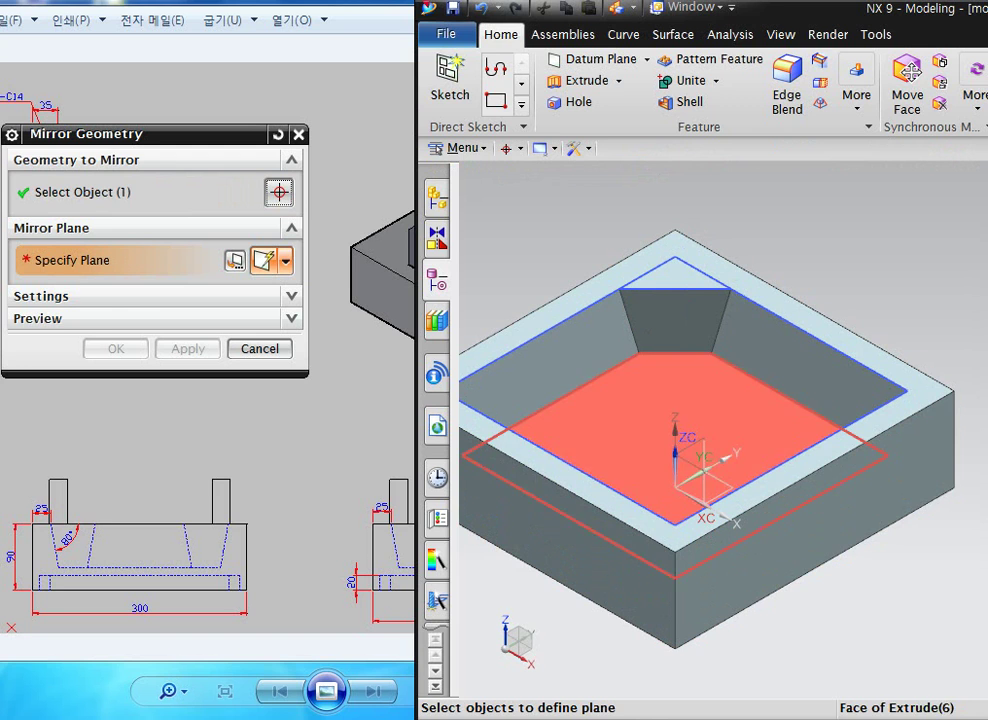
click(690, 470)
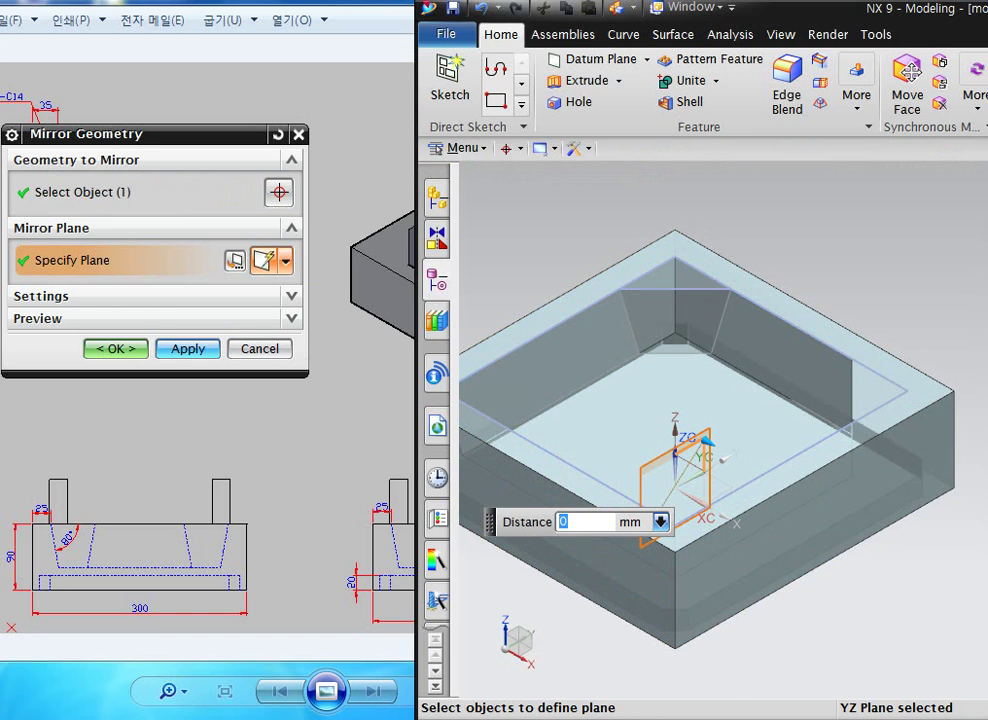
click(188, 349)
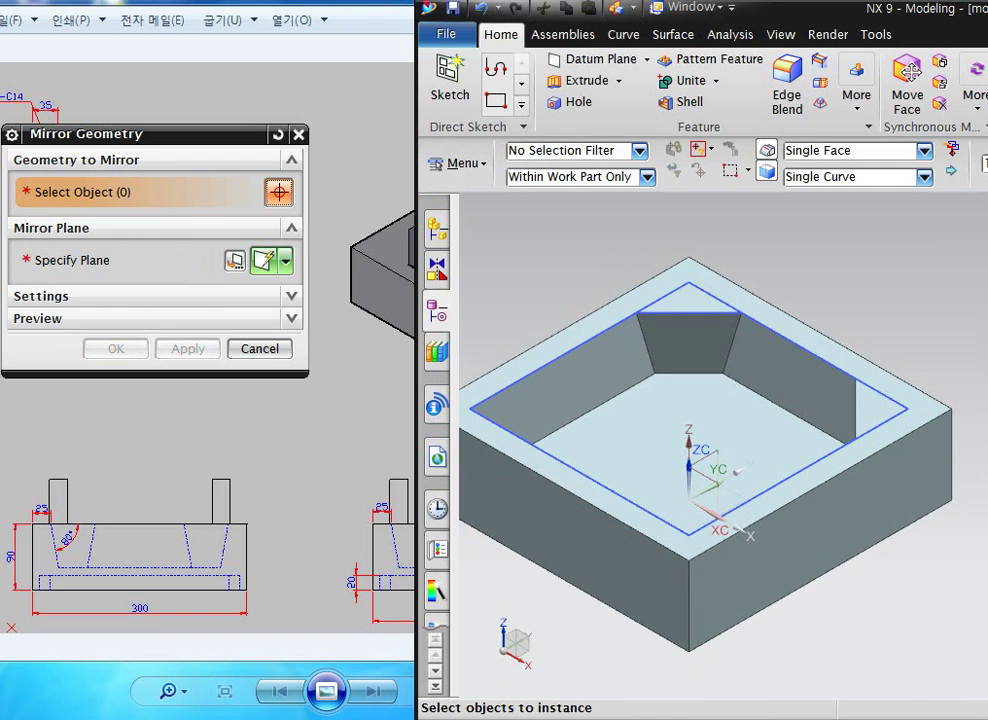
Mirror the block body about the XZ plane at 0 mm distance and finish Mirror Geometry.
click(580, 535)
click(112, 261)
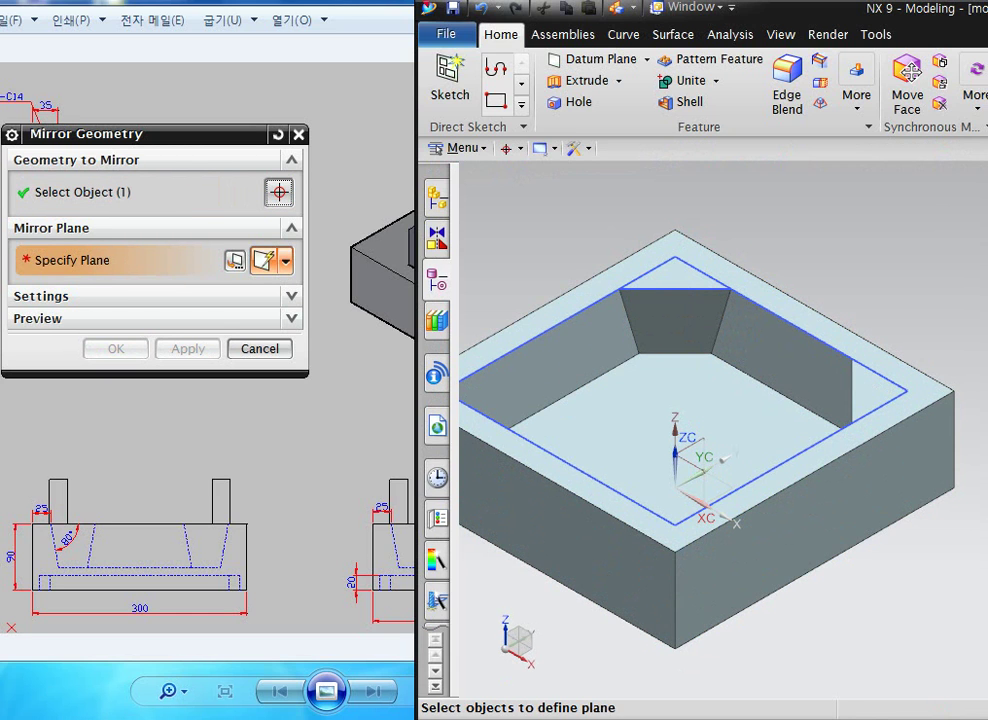
click(682, 486)
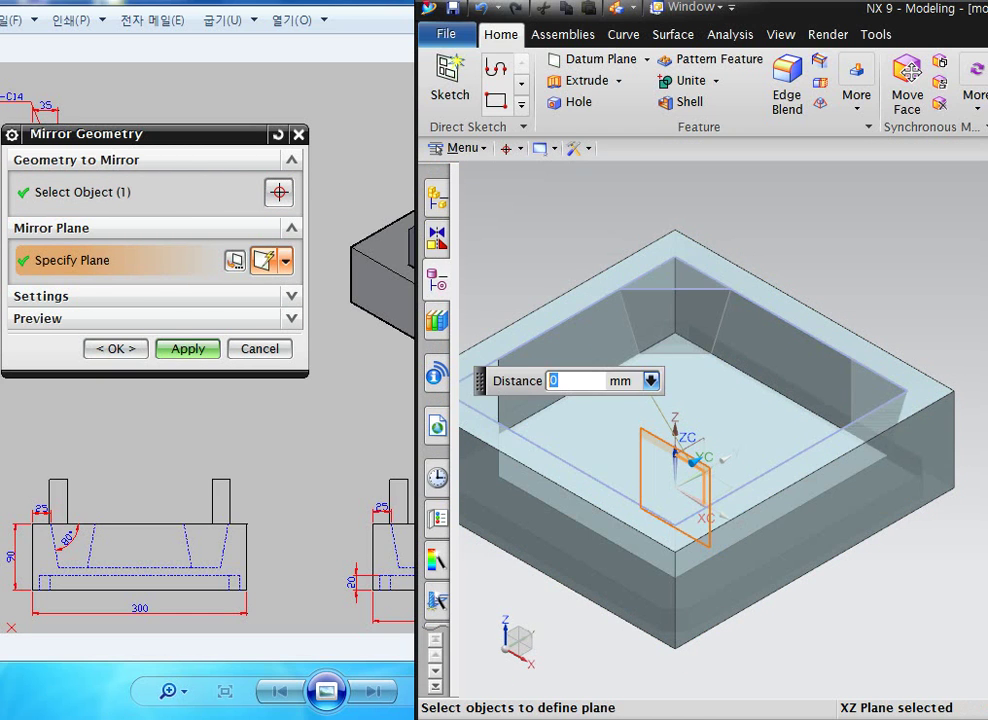
click(116, 349)
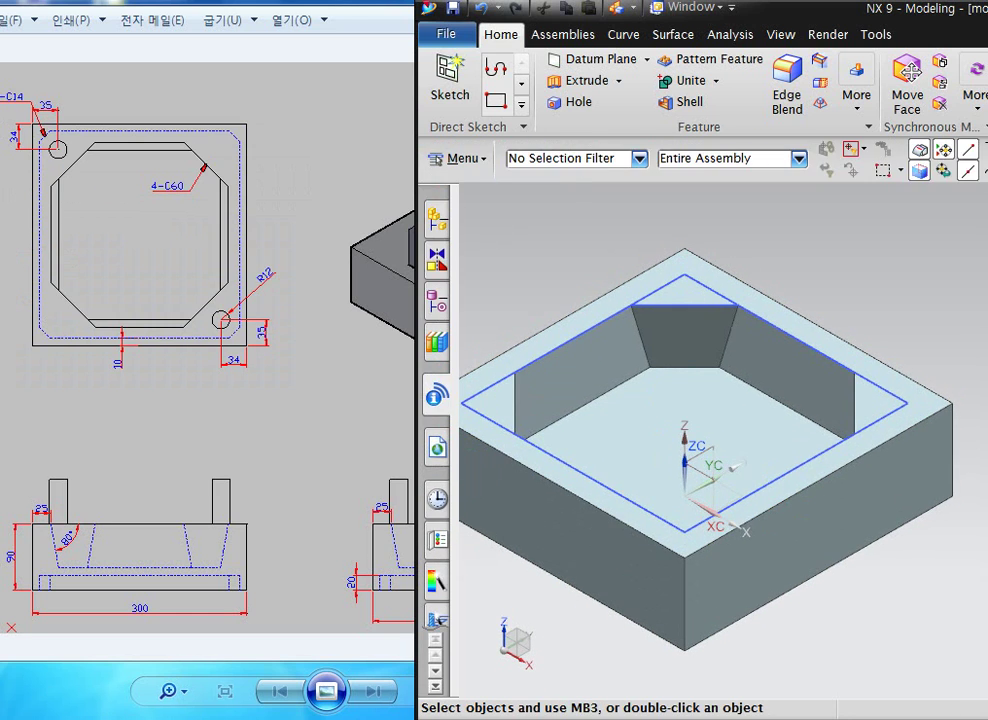
Mirror both overlapping block bodies together about the XZ plane with Mirror Geometry at 0 mm distance.
scroll(808, 295, down, 1)
shift+middle_drag(692, 413, 694, 462)
middle_drag(657, 404, 700, 403)
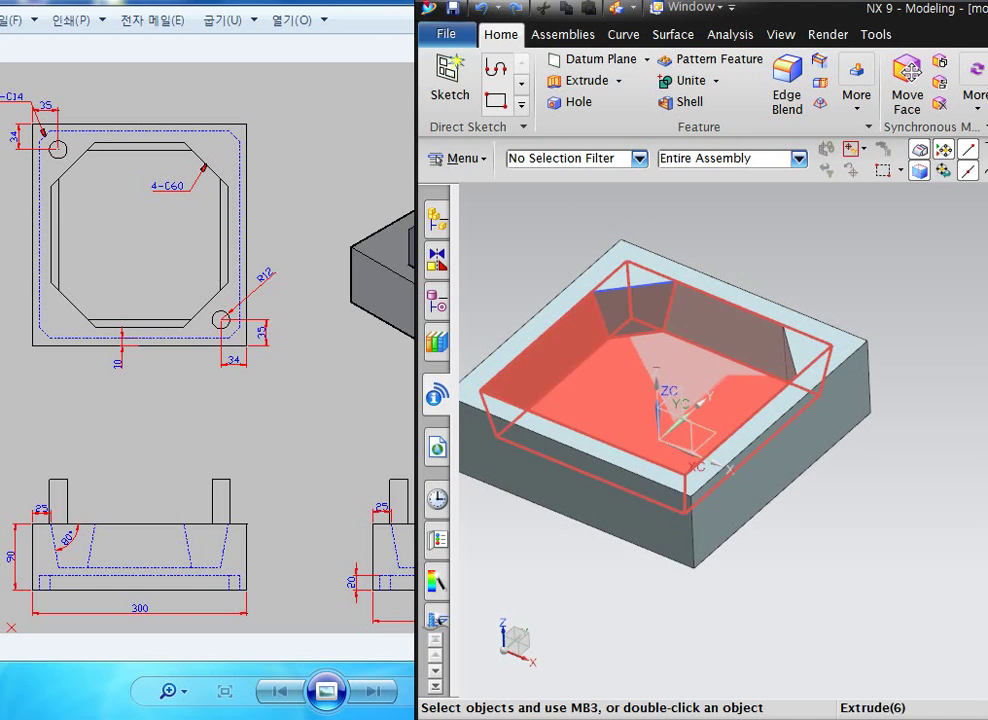
mouse_move(668, 392)
middle_down()
mouse_move(657, 404)
mouse_move(672, 392)
middle_up()
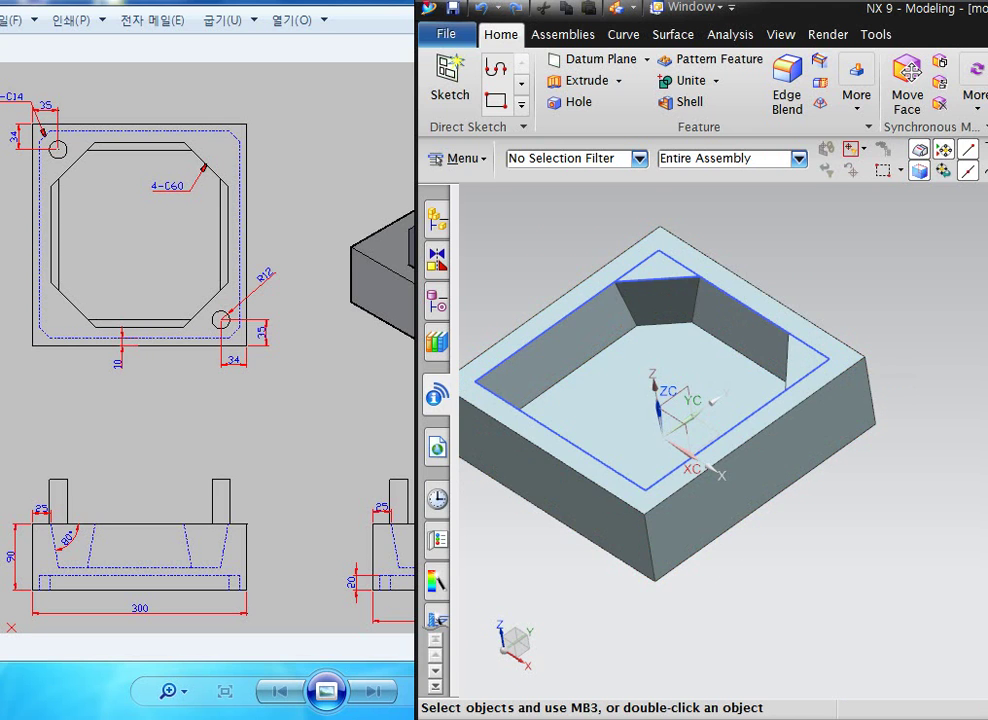
click(857, 85)
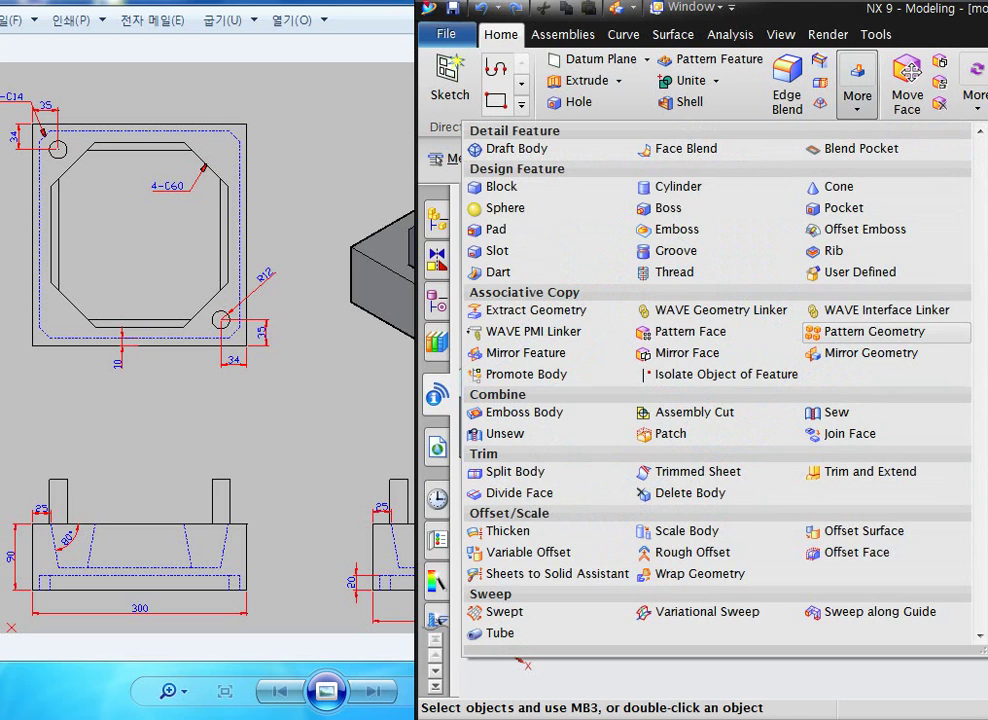
click(870, 353)
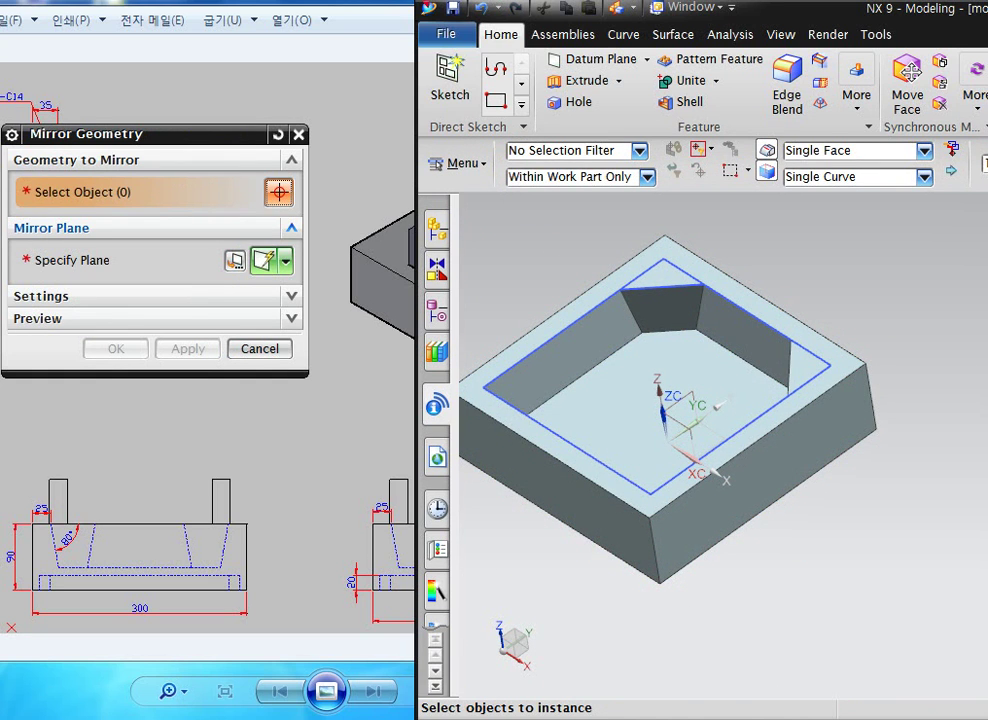
click(720, 405)
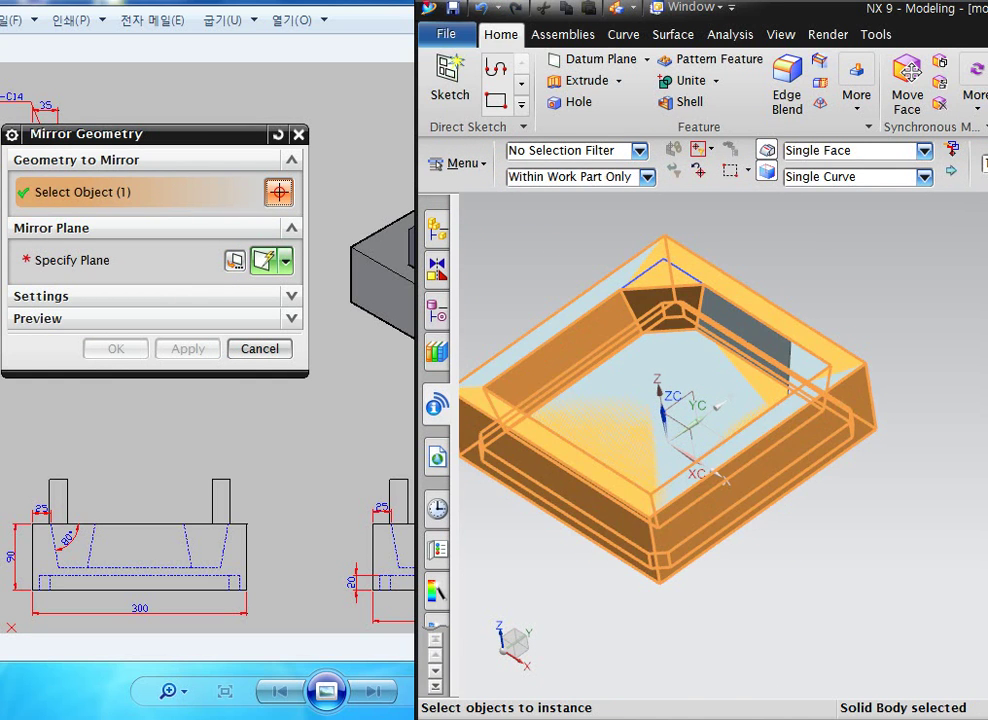
click(716, 403)
middle_click(710, 398)
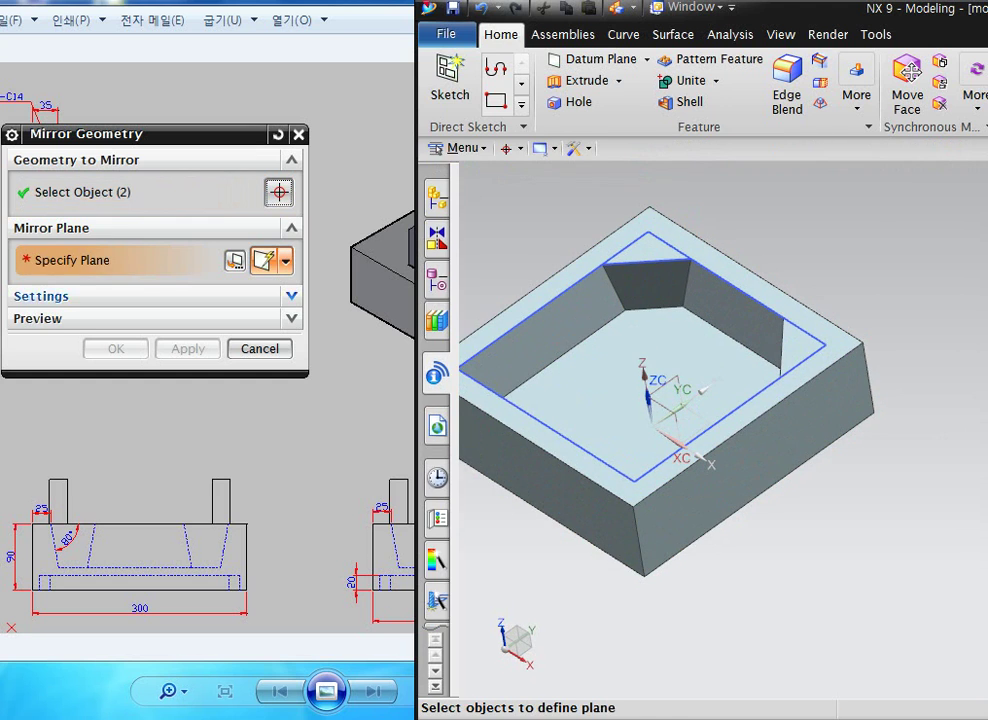
click(665, 421)
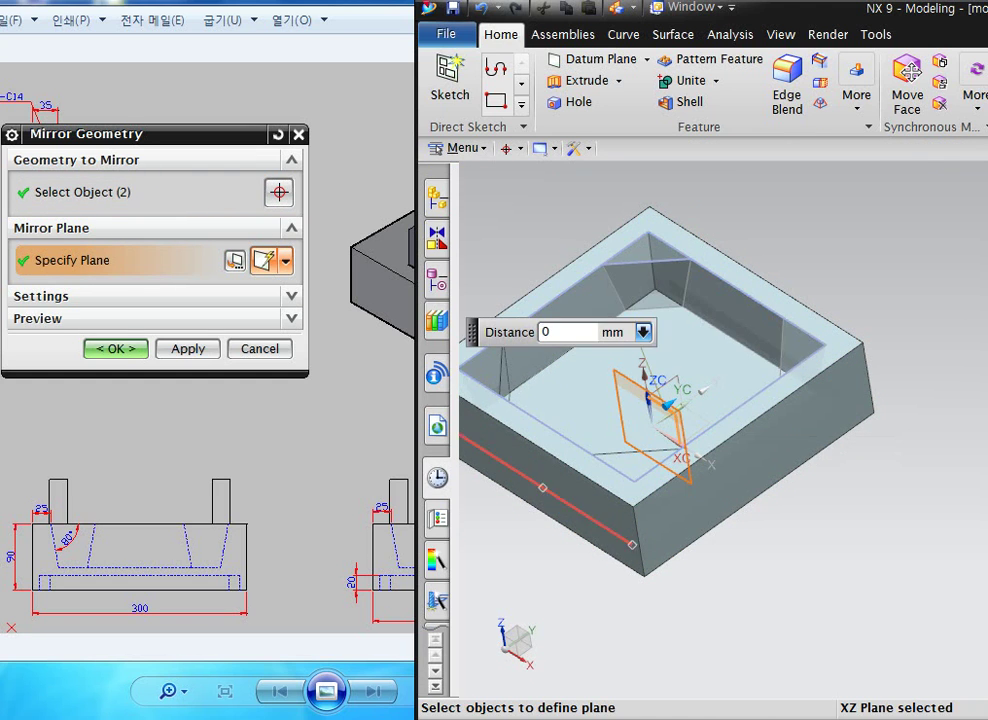
click(115, 349)
Unite the block body as target with the three other overlapping block bodies as tools.
mouse_move(707, 409)
middle_down()
mouse_move(655, 397)
mouse_move(661, 408)
mouse_move(655, 397)
mouse_move(694, 412)
middle_up()
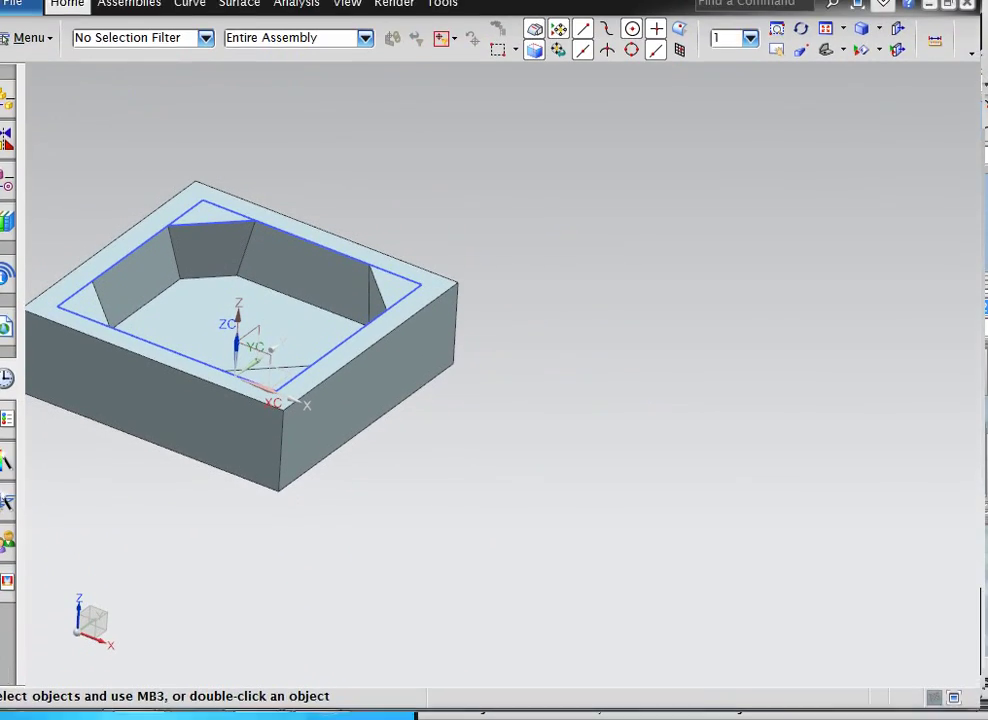
middle_drag(458, 188, 444, 347)
scroll(473, 236, up, 3)
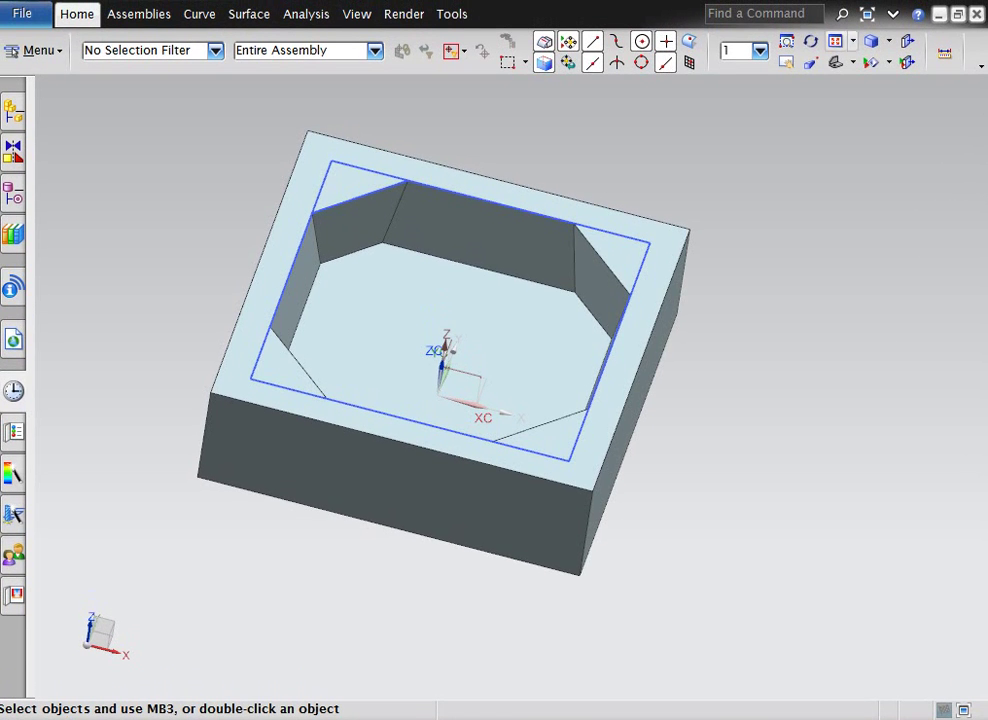
click(893, 14)
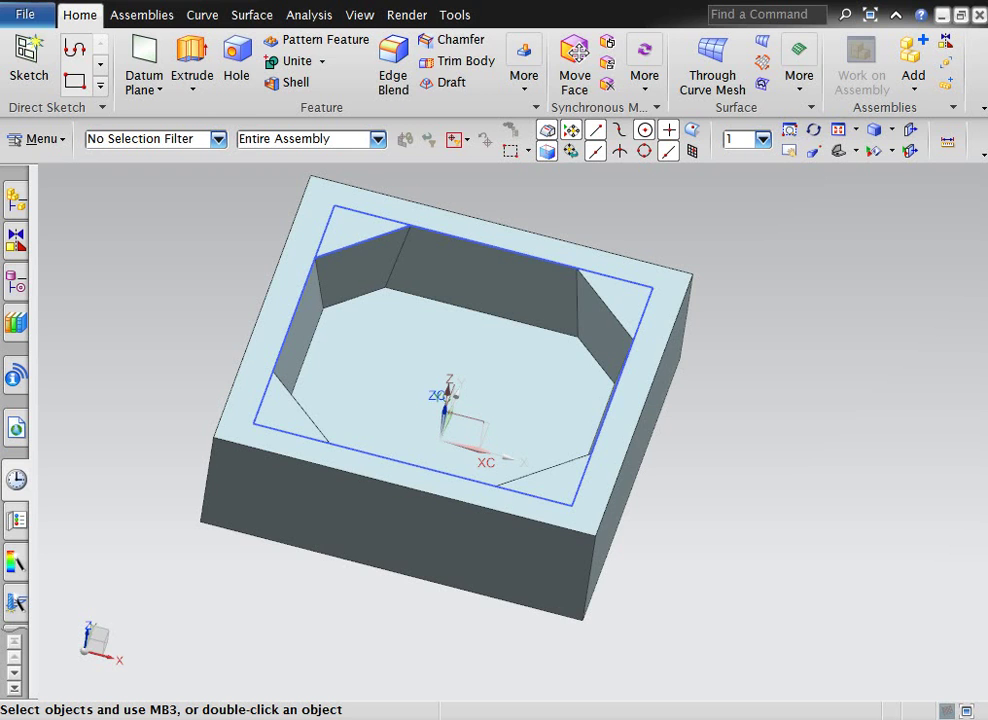
middle_drag(452, 392, 450, 405)
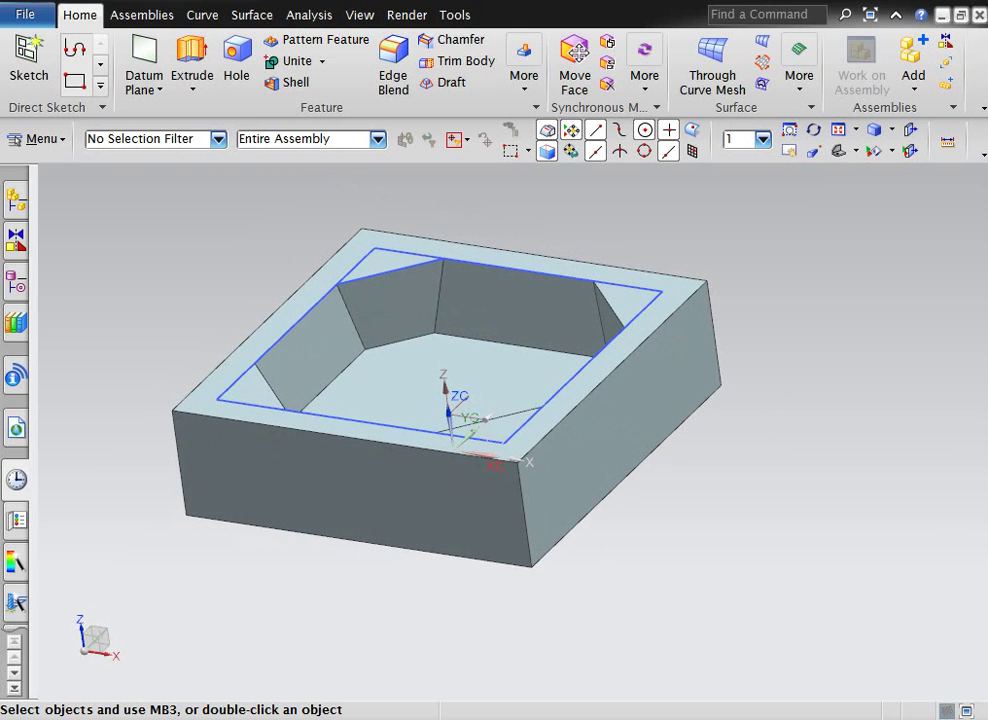
key(End)
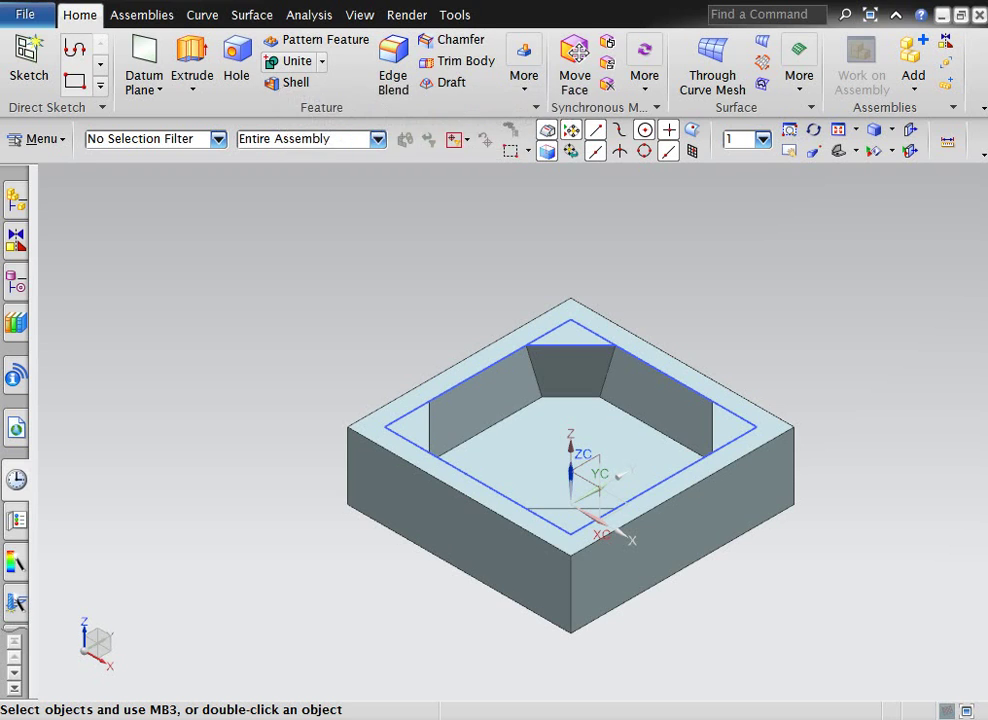
click(321, 61)
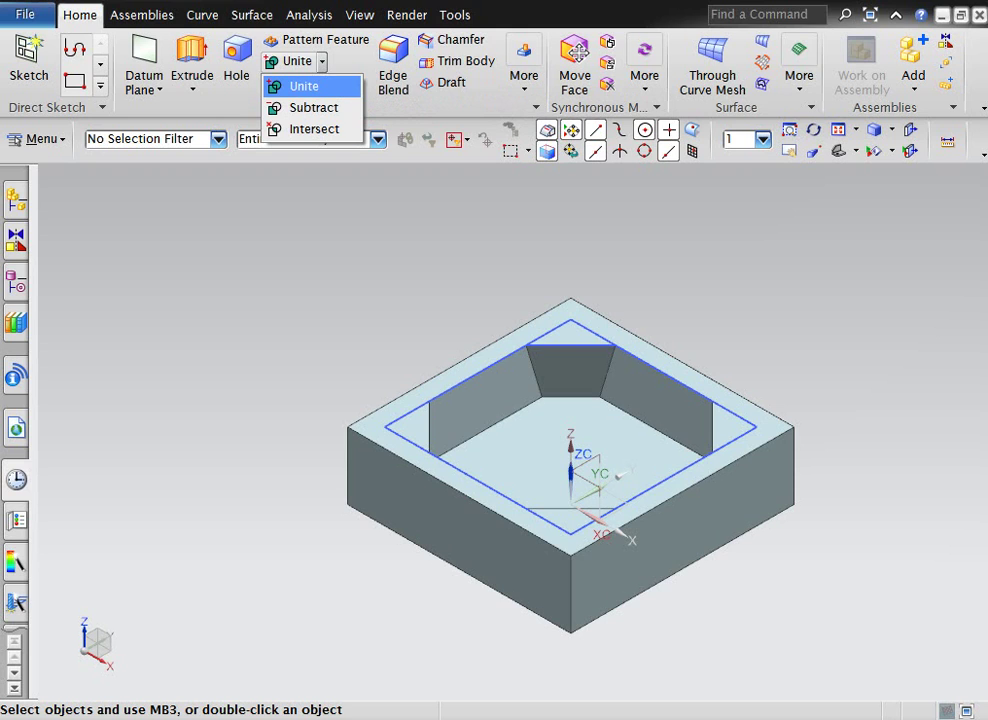
click(302, 86)
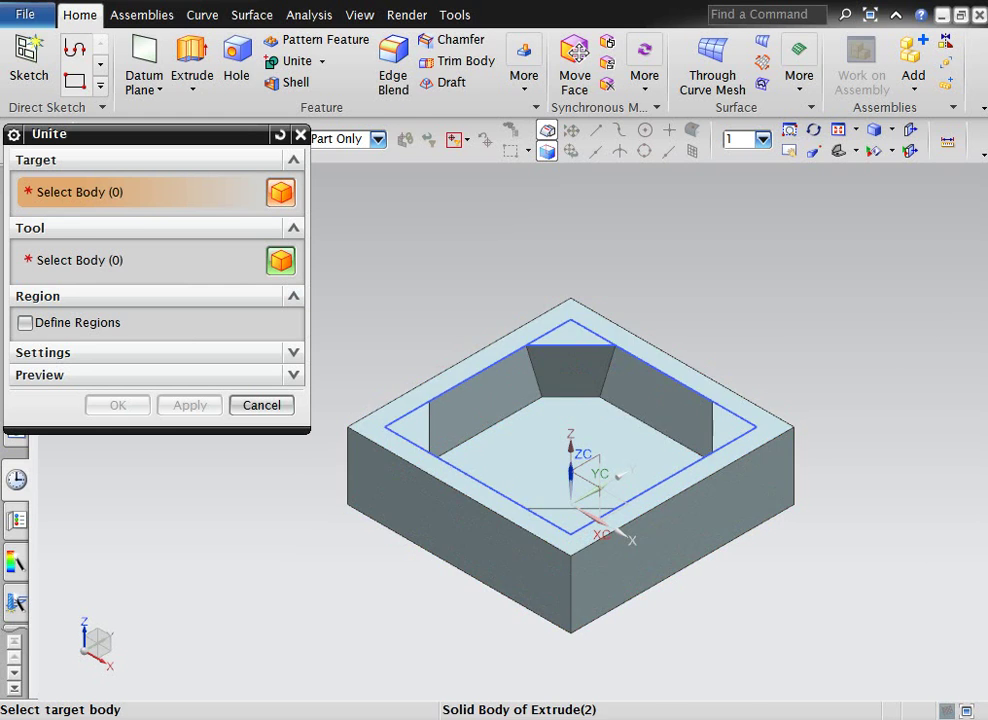
click(676, 413)
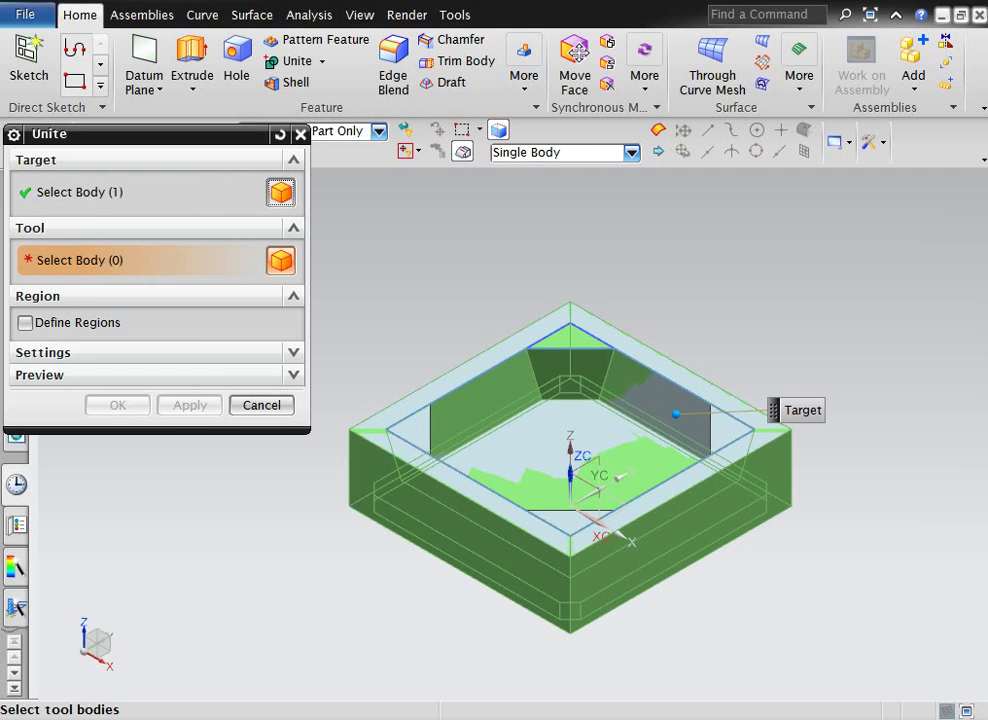
click(704, 430)
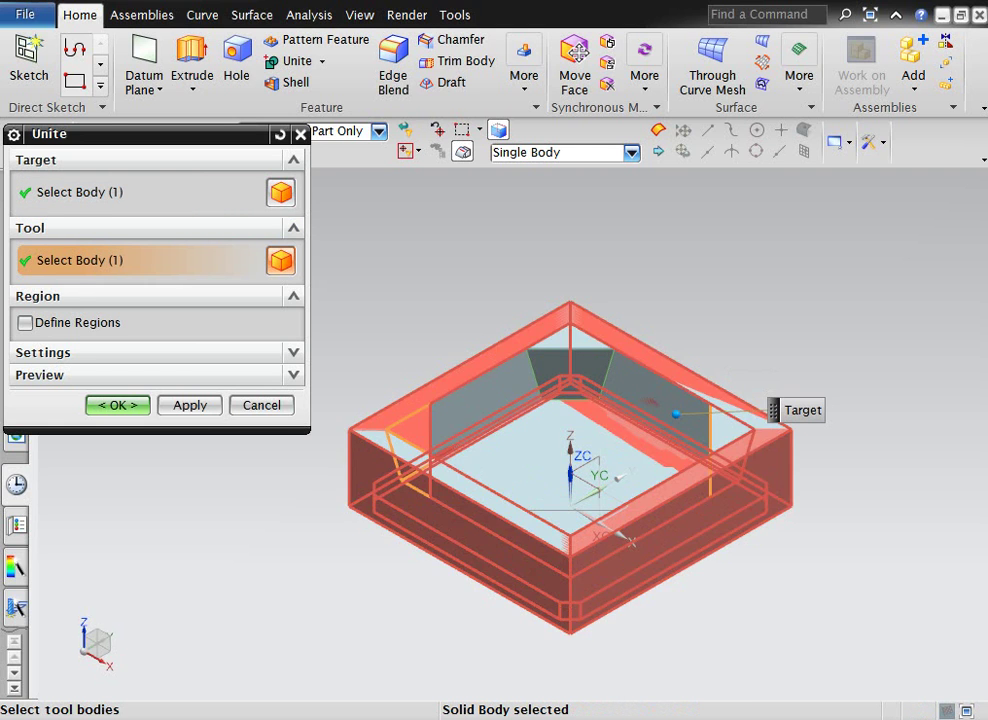
click(725, 457)
click(558, 517)
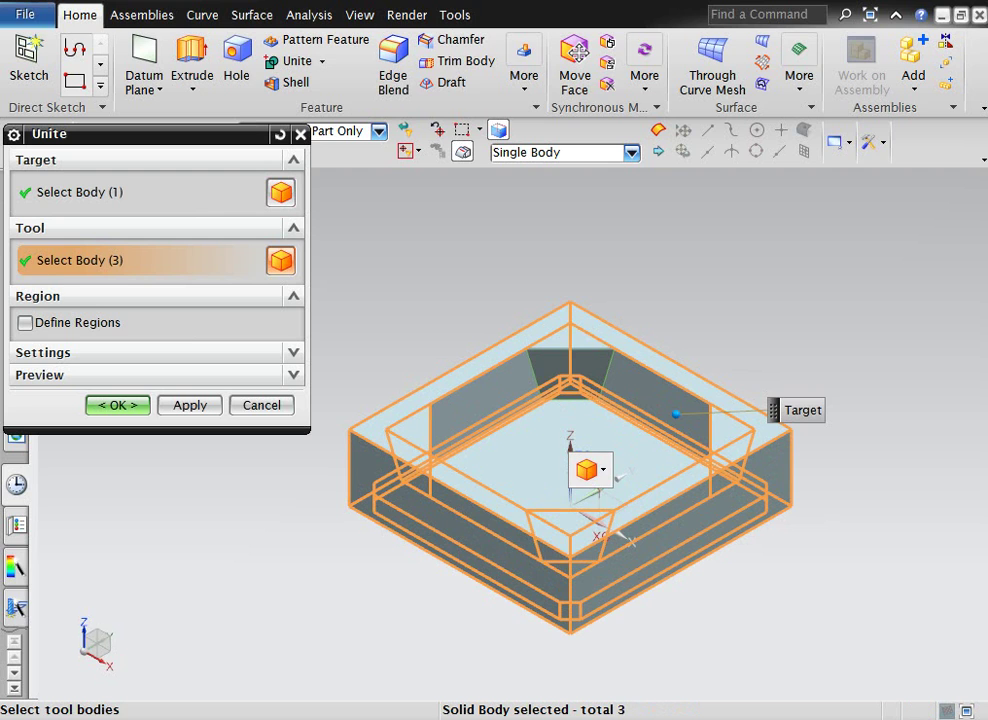
key(Return)
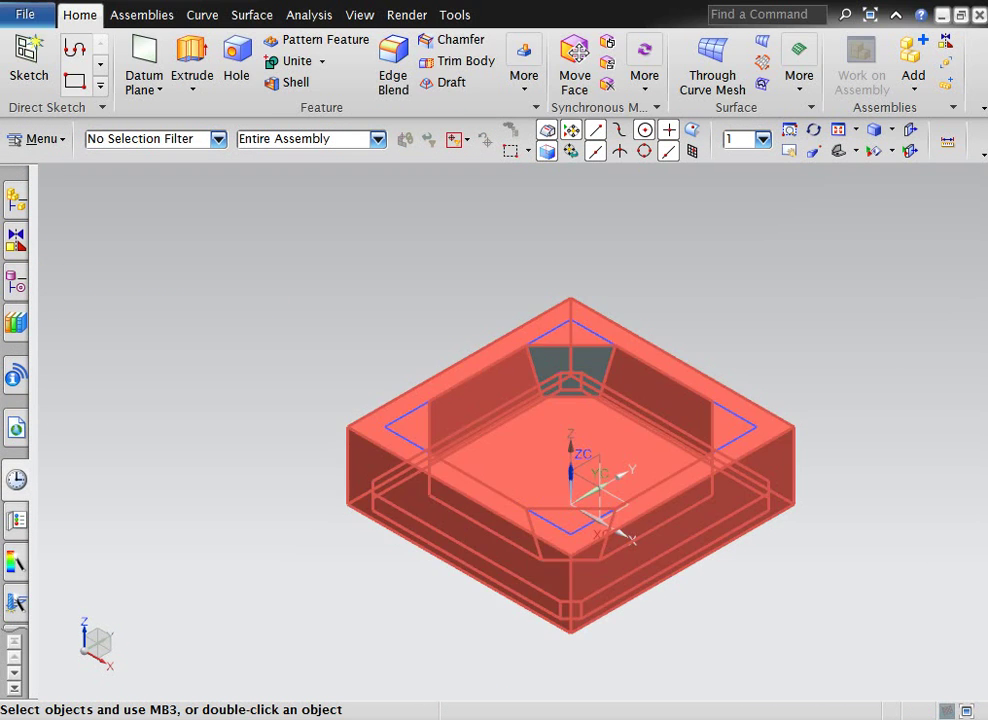
Hide all sketches with Show and Hide.
key(ctrl+w)
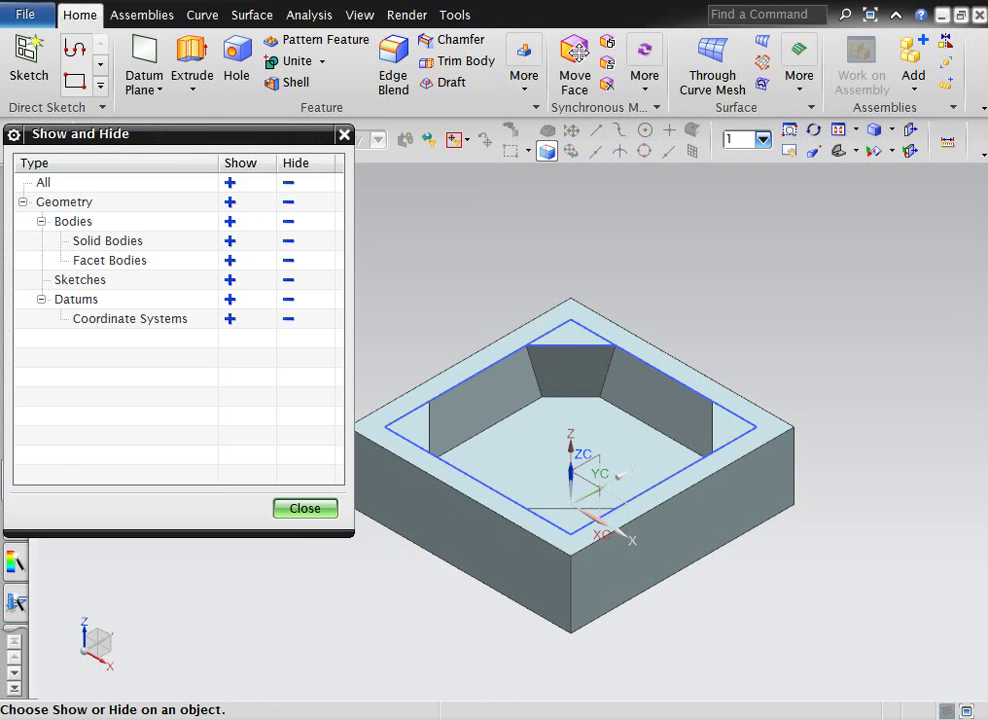
click(288, 280)
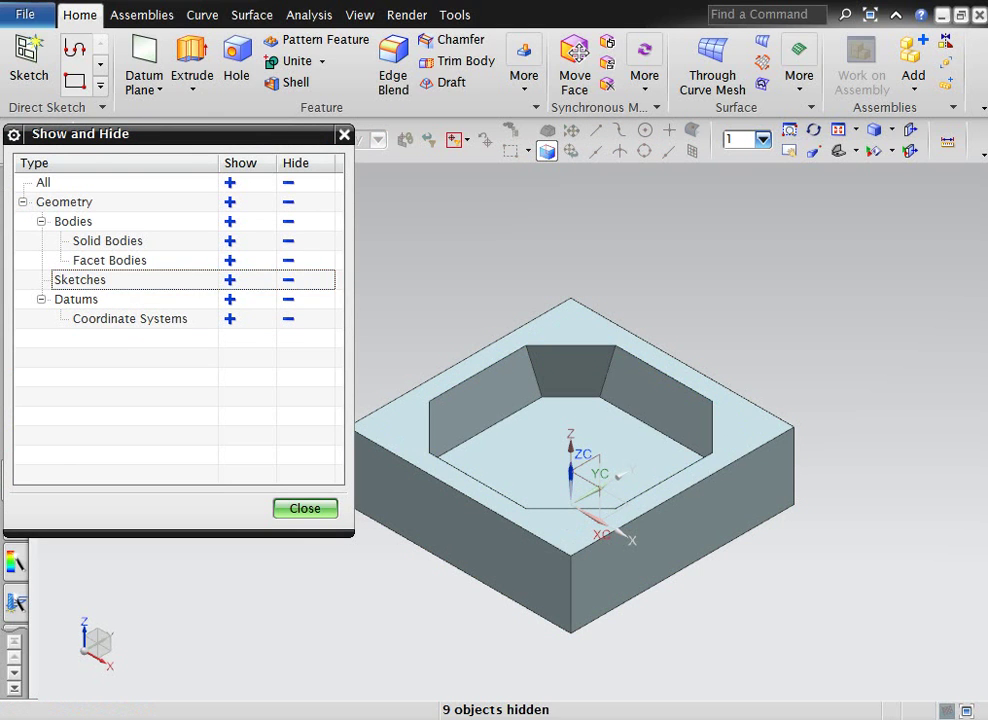
click(305, 508)
Examine the united block and its octagonal pocket from several angles, including straight from above.
middle_drag(622, 473, 571, 416)
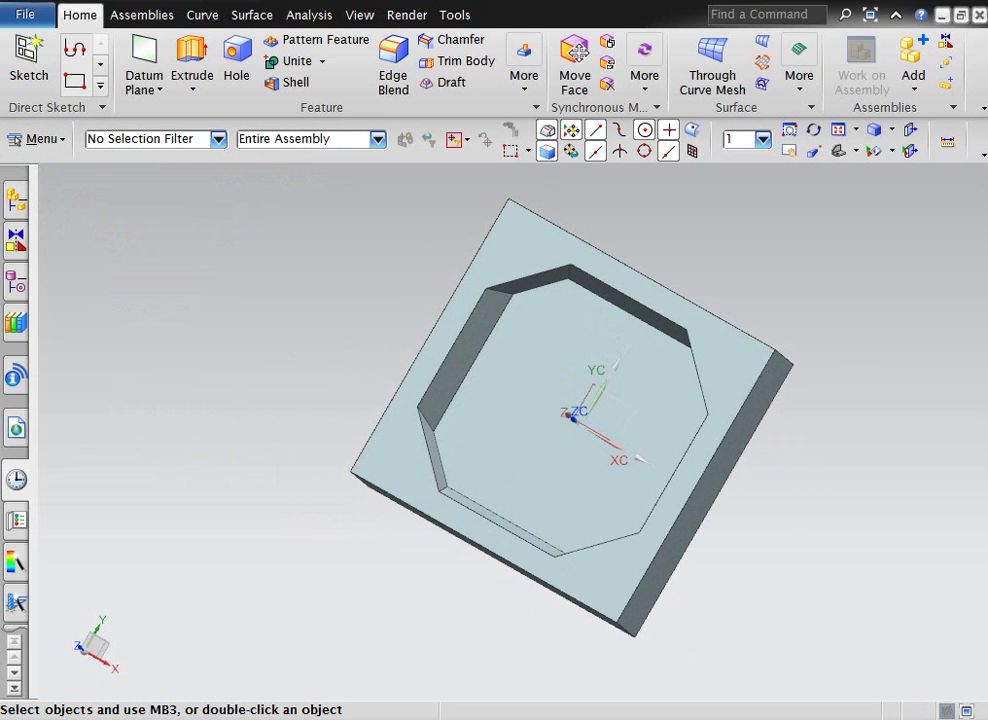
key(F8)
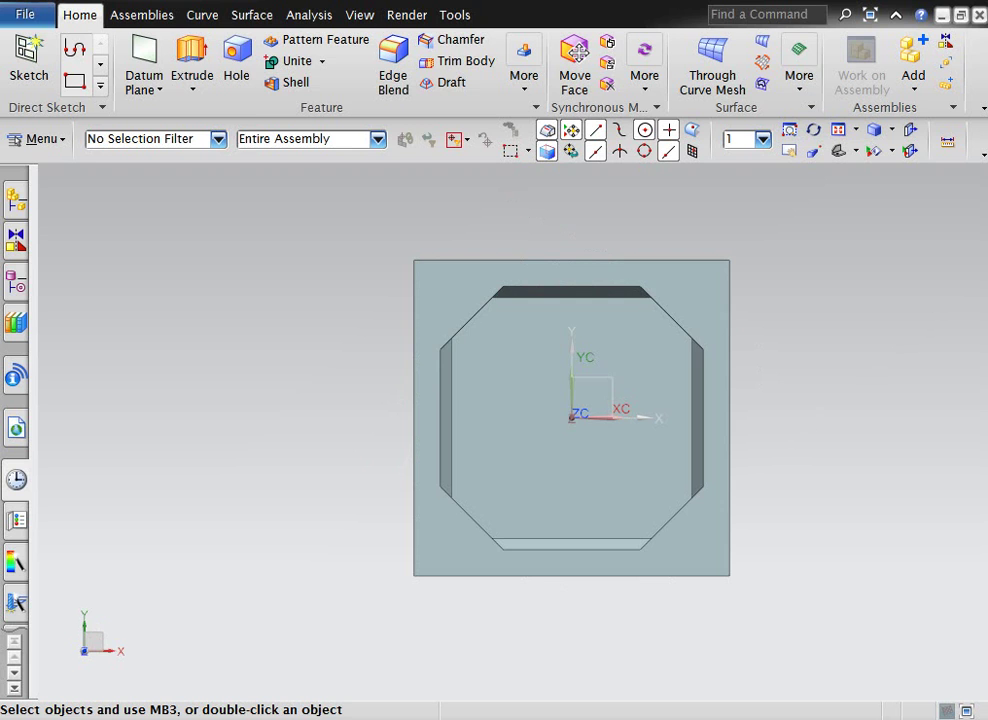
mouse_move(571, 416)
middle_down()
mouse_move(578, 401)
mouse_move(571, 418)
middle_up()
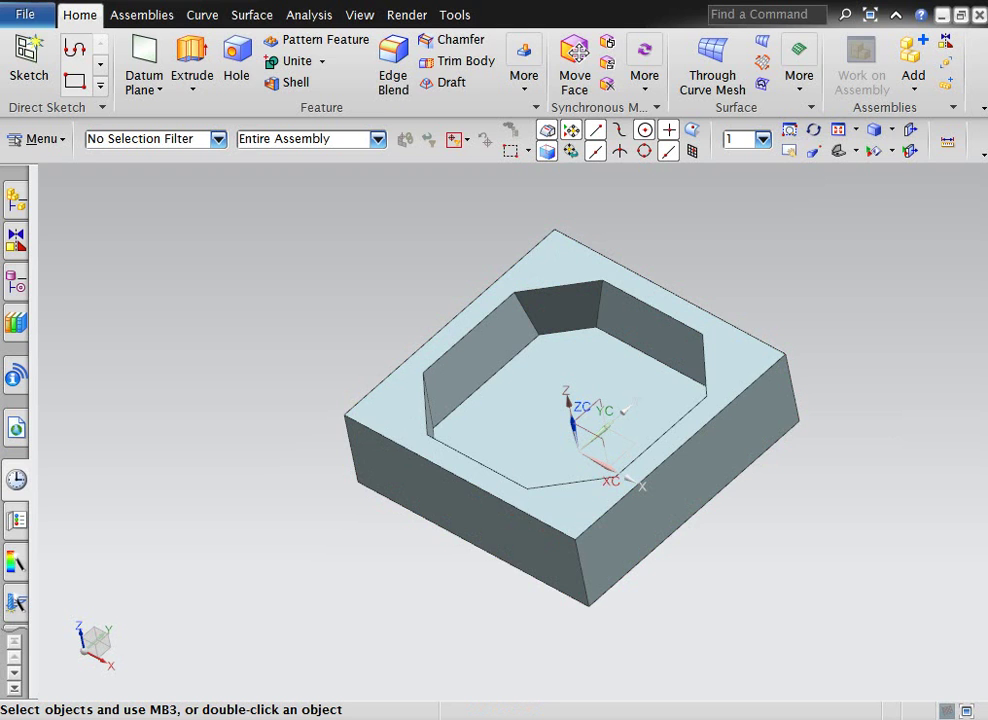
key(End)
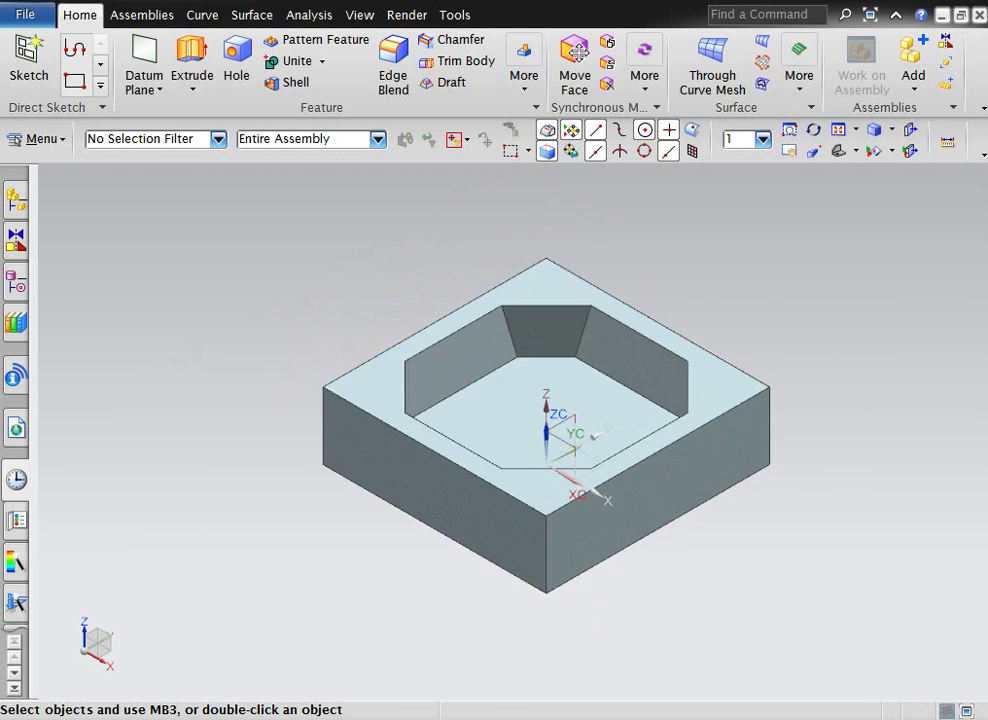
scroll(554, 404, up, 2)
scroll(530, 480, down, 2)
scroll(540, 430, up, 2)
scroll(540, 480, down, 1)
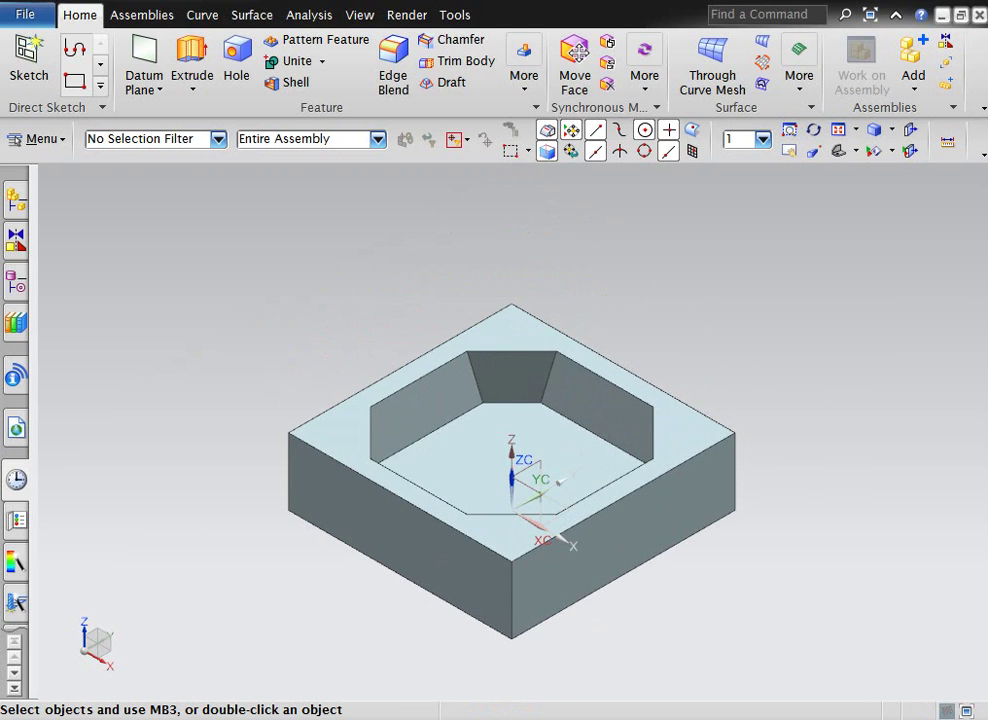
scroll(561, 600, up, 1)
scroll(551, 568, down, 1)
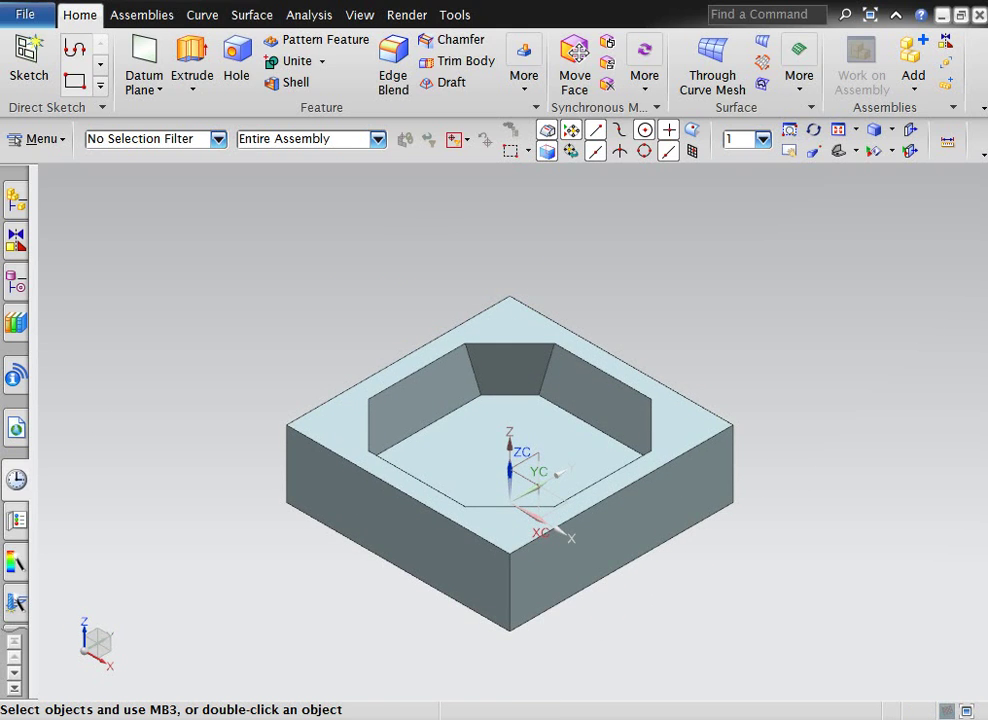
Sketch two circles on the block's top face in the lower-right and upper-left corners outside the pocket, the upper-left one about 37 mm in diameter.
key(s)
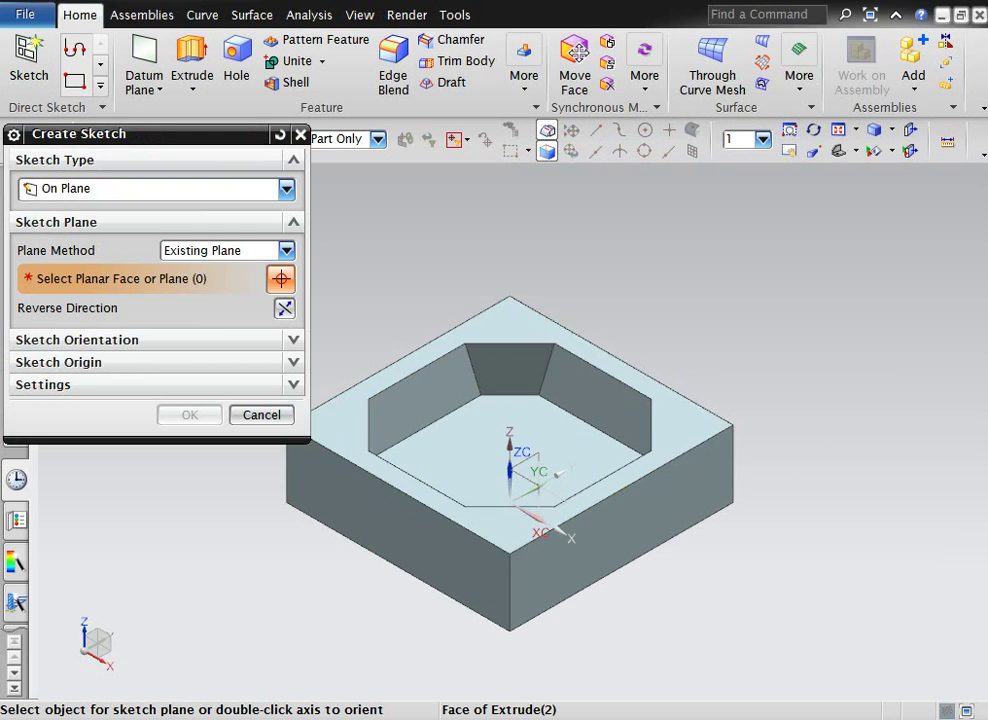
click(512, 528)
key(Return)
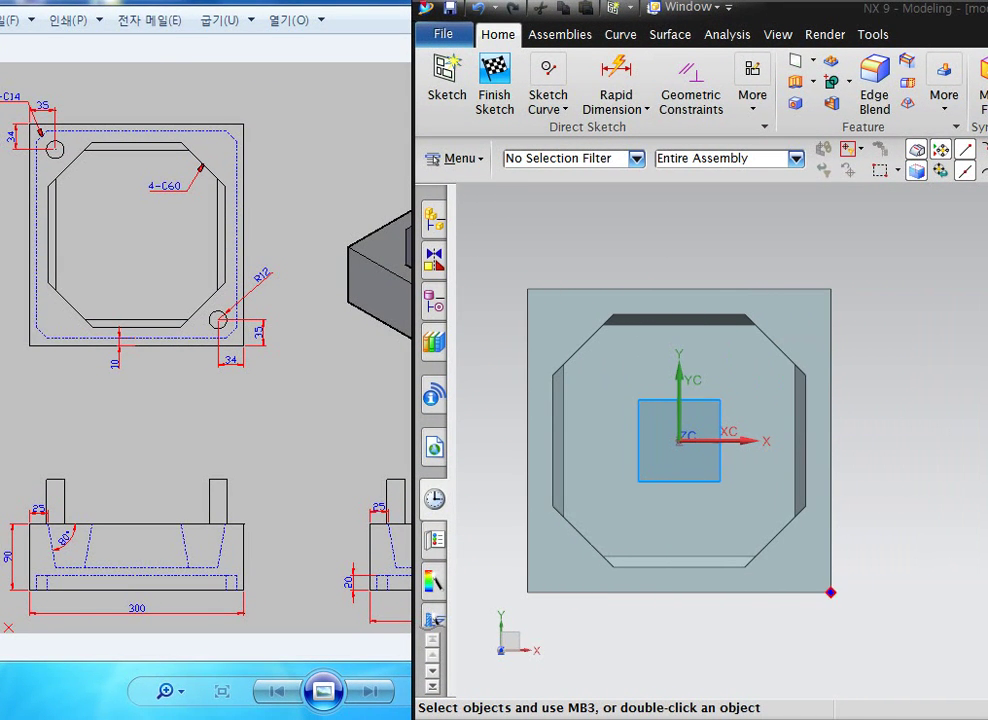
scroll(796, 564, up, 2)
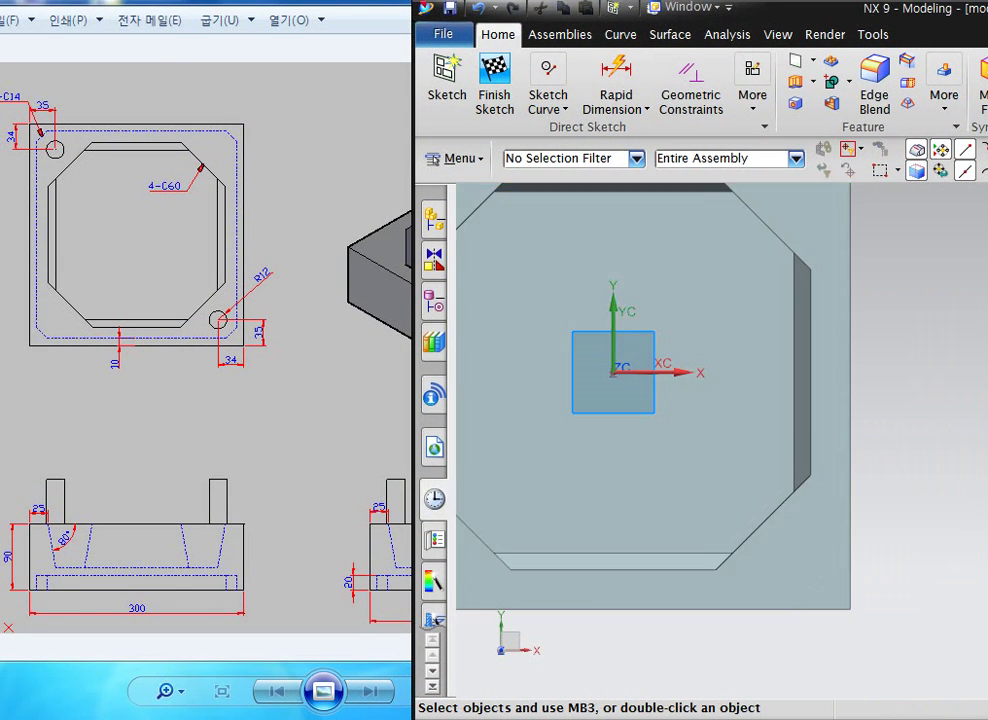
key(o)
click(799, 554)
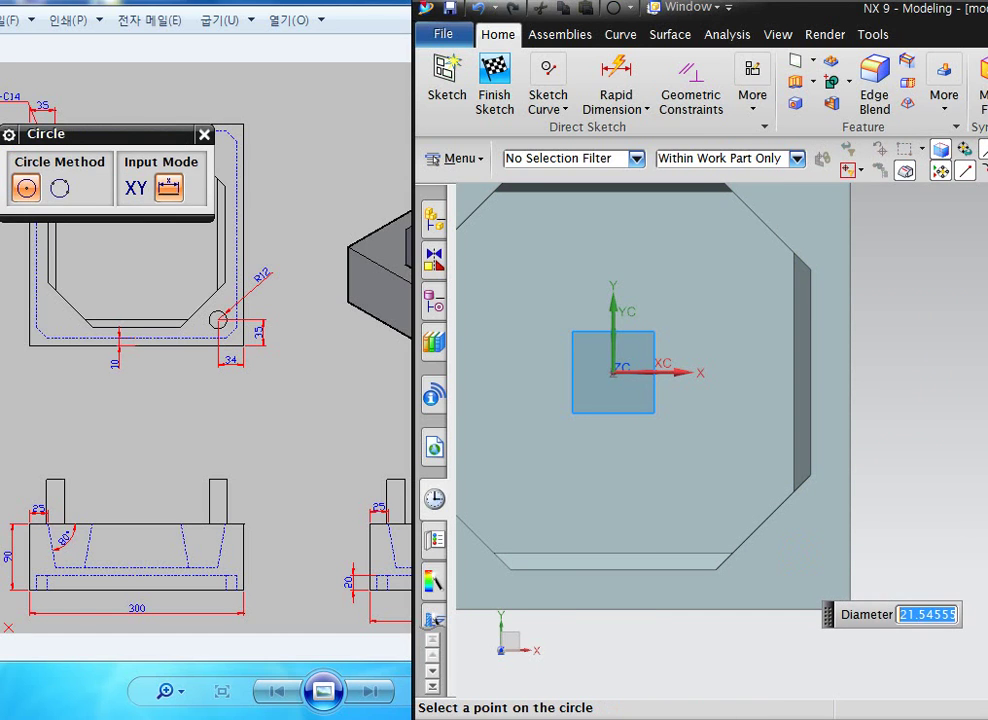
click(795, 570)
scroll(901, 564, down, 2)
click(589, 322)
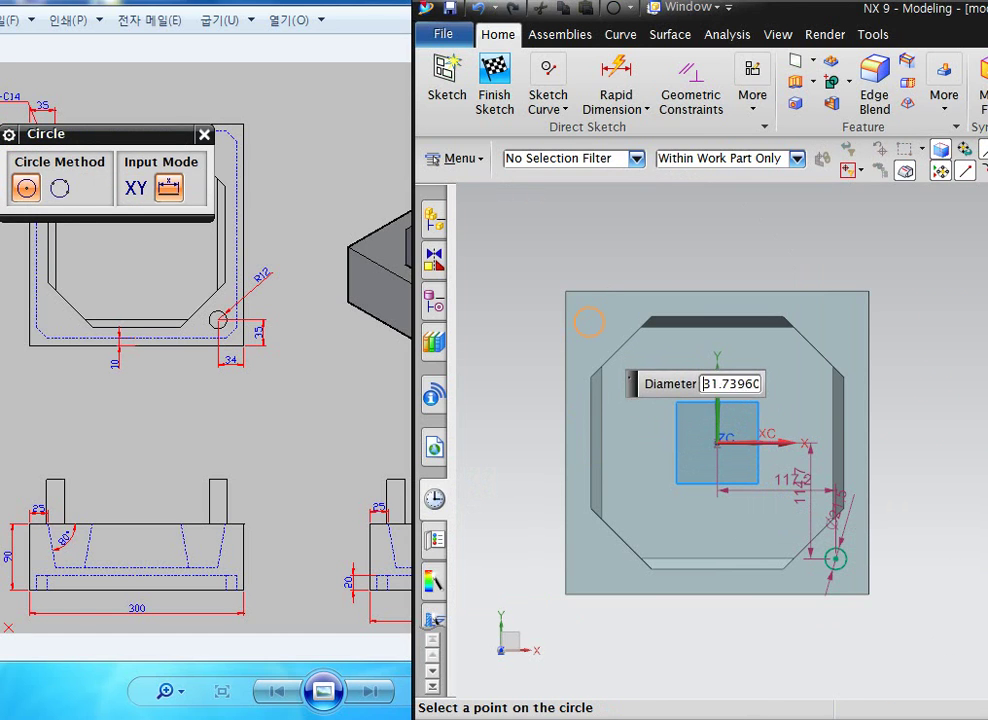
key(Escape)
Constrain the two corner circles to equal radius.
key(c)
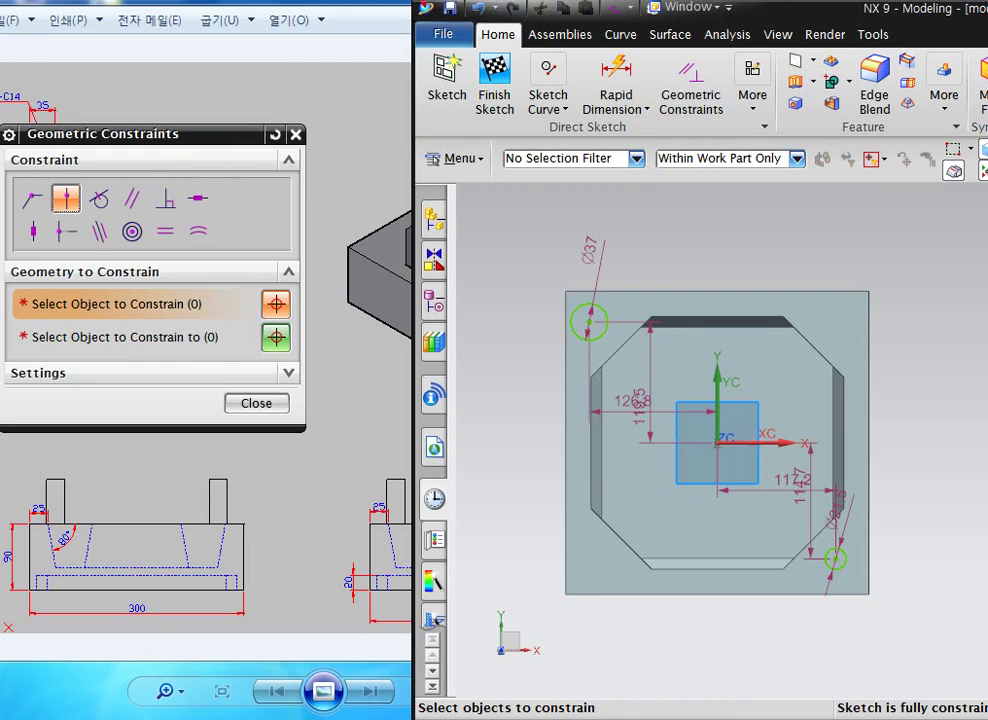
click(584, 318)
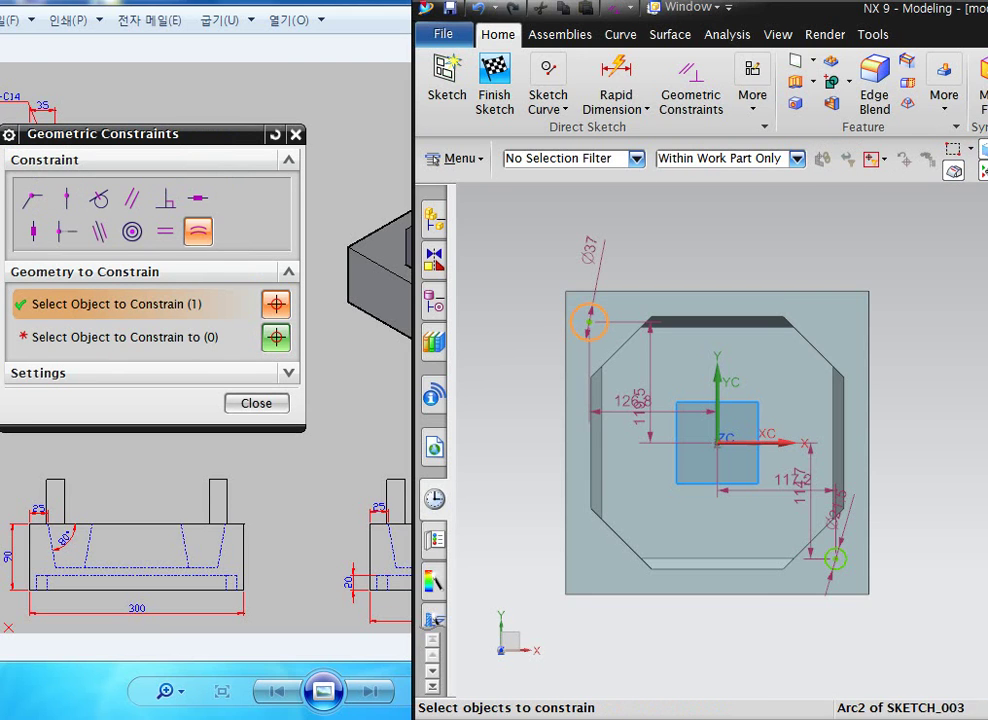
click(836, 550)
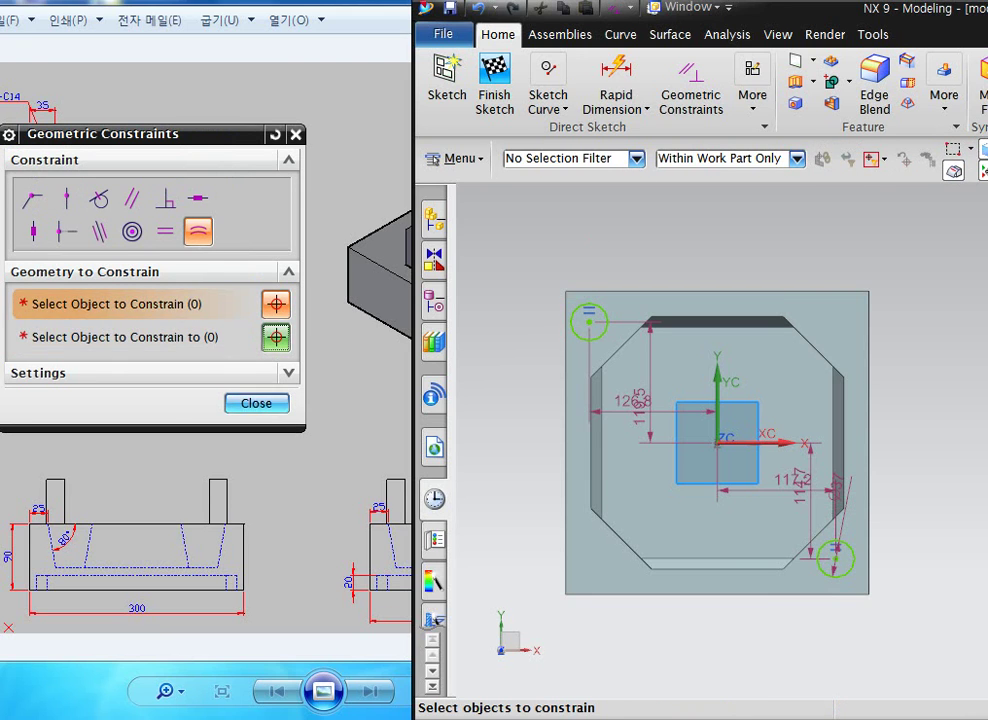
click(256, 403)
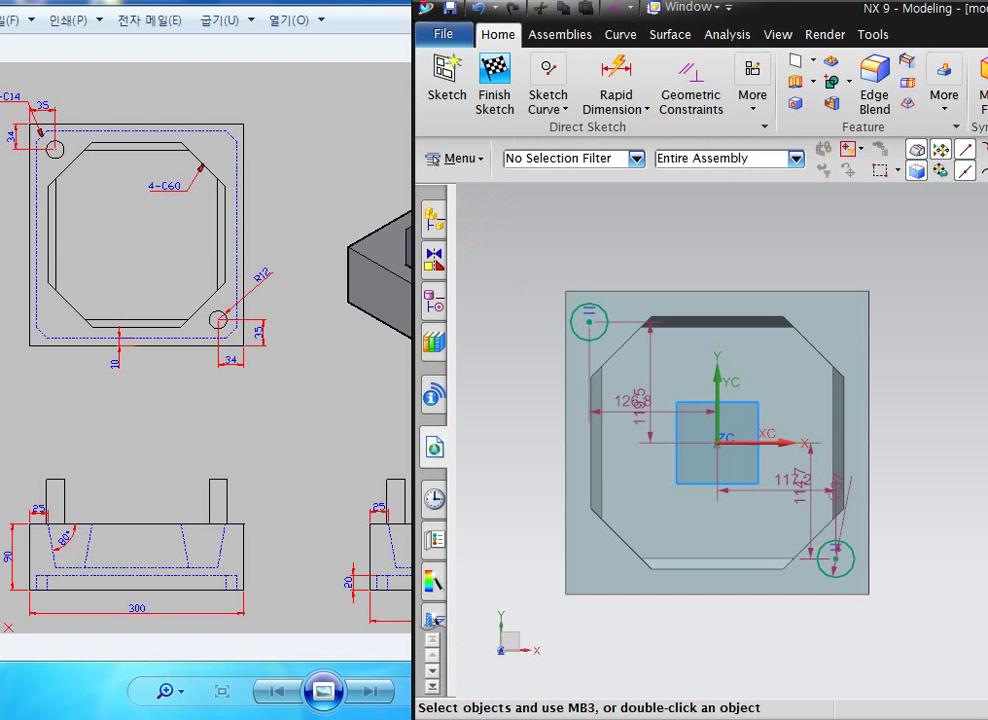
Dimension the upper-left circle's centre 35 mm horizontally from the block's left edge.
key(d)
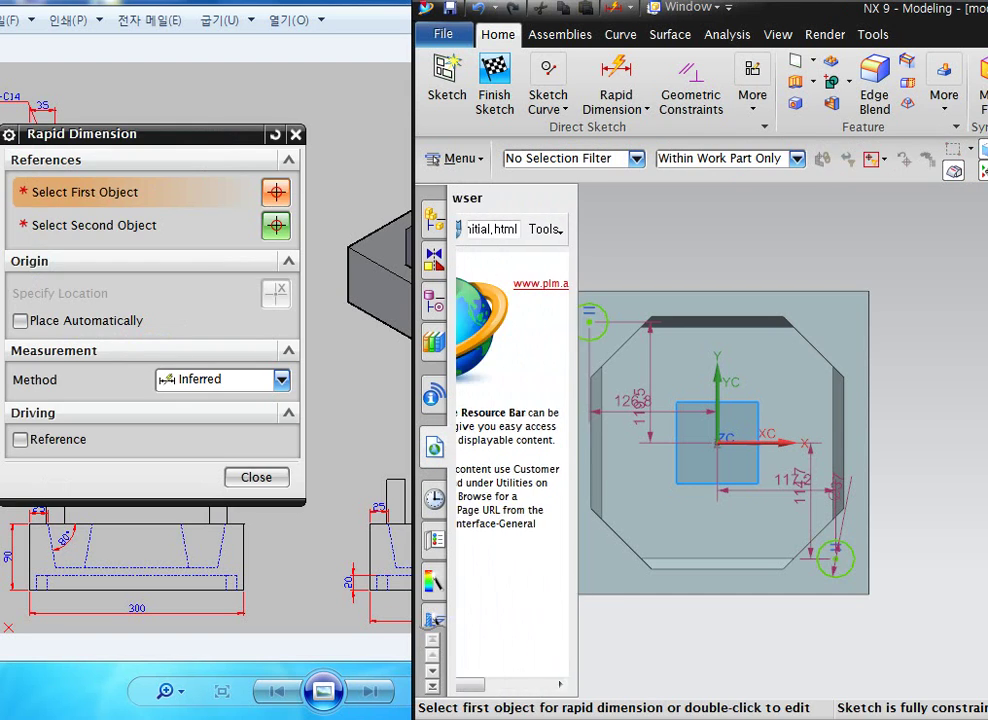
scroll(558, 295, up, 1)
scroll(551, 300, up, 1)
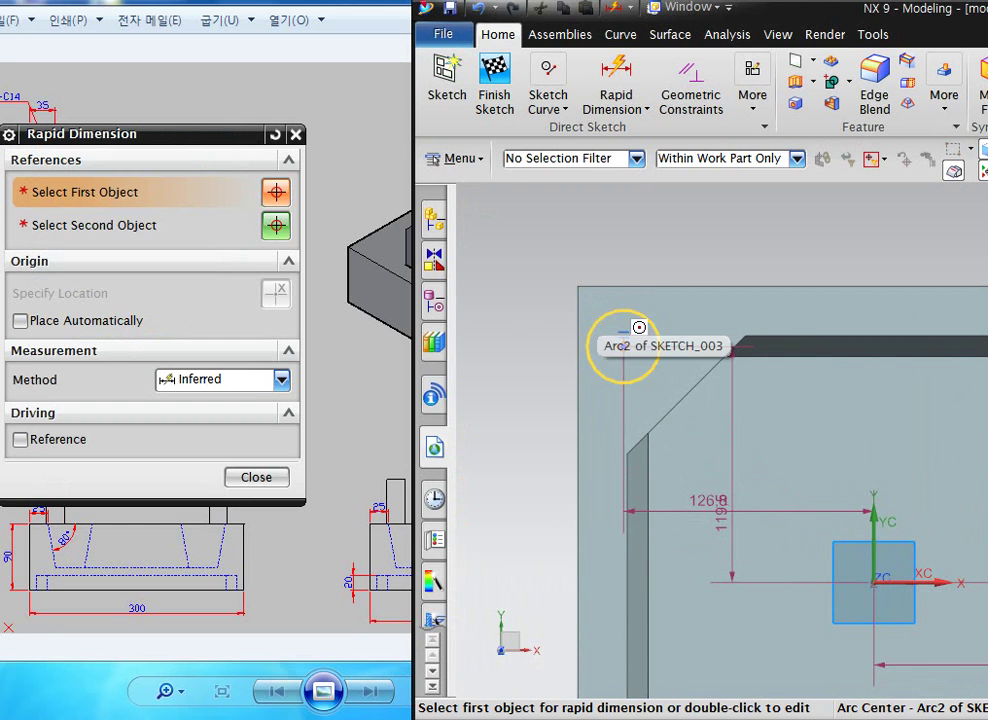
click(605, 322)
click(578, 318)
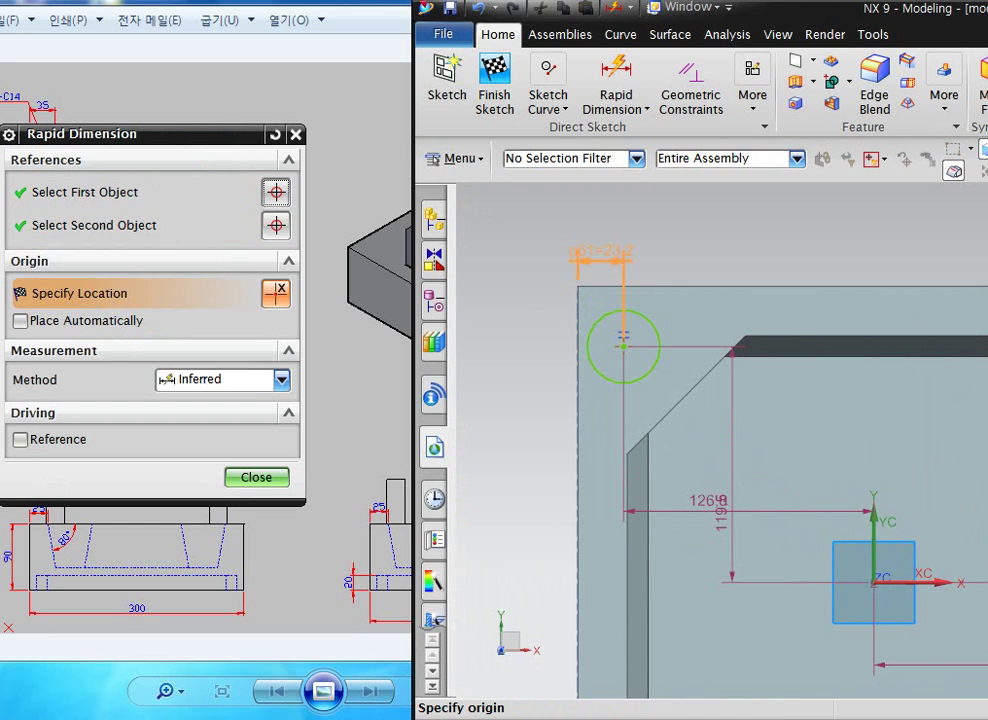
click(600, 245)
text(35)
key(Return)
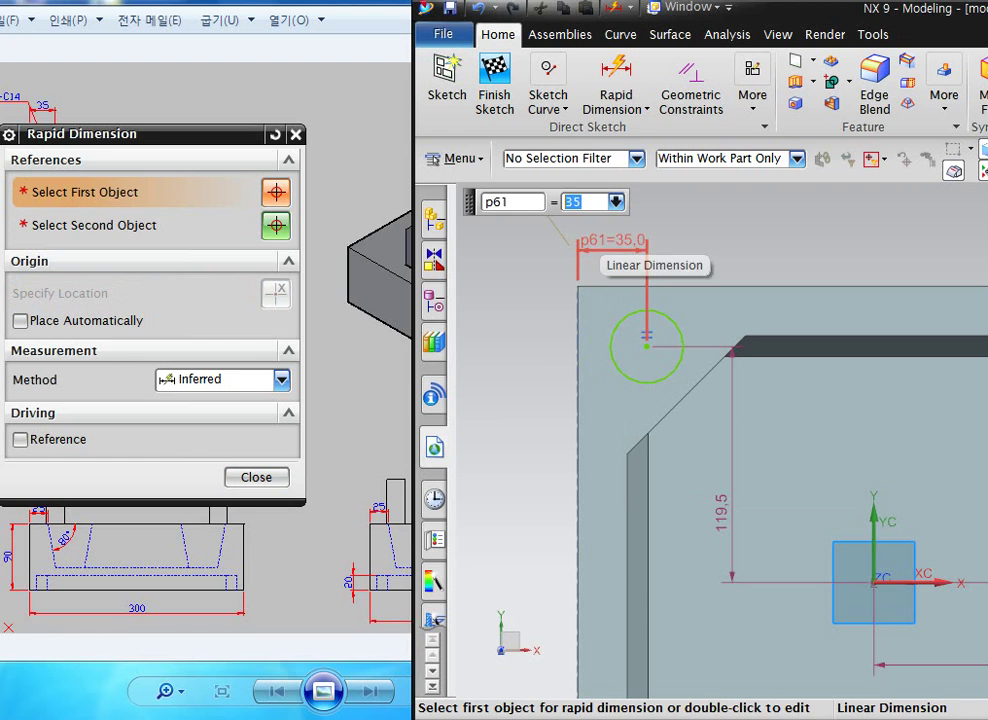
Dimension the upper-left circle's centre 34 mm vertically from the block's upper edge.
click(612, 287)
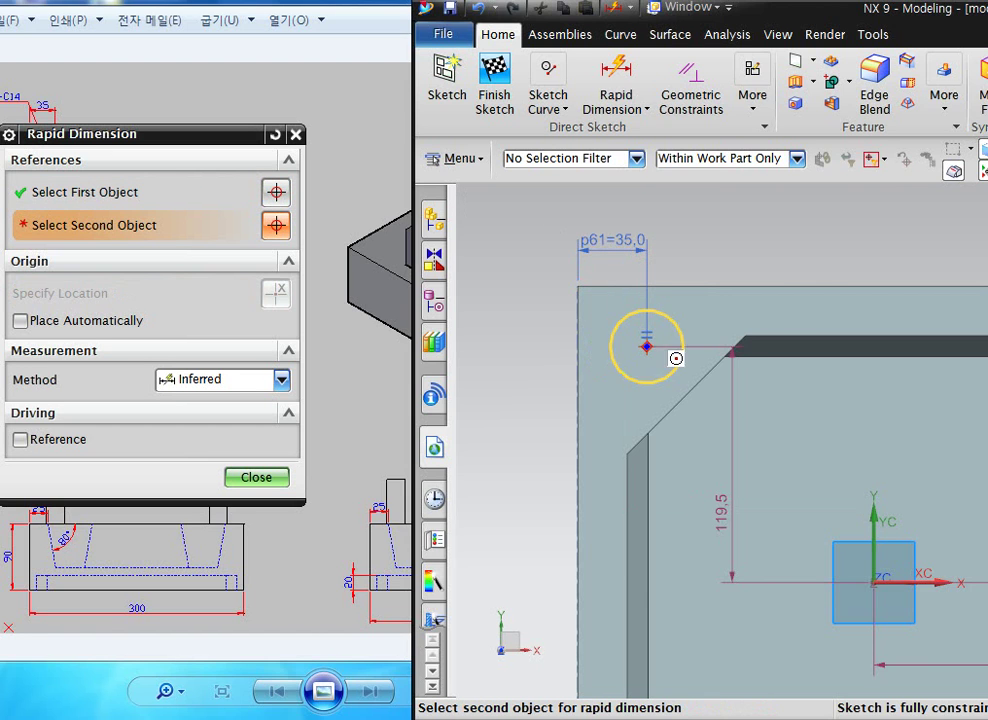
click(675, 358)
click(530, 312)
text(34)
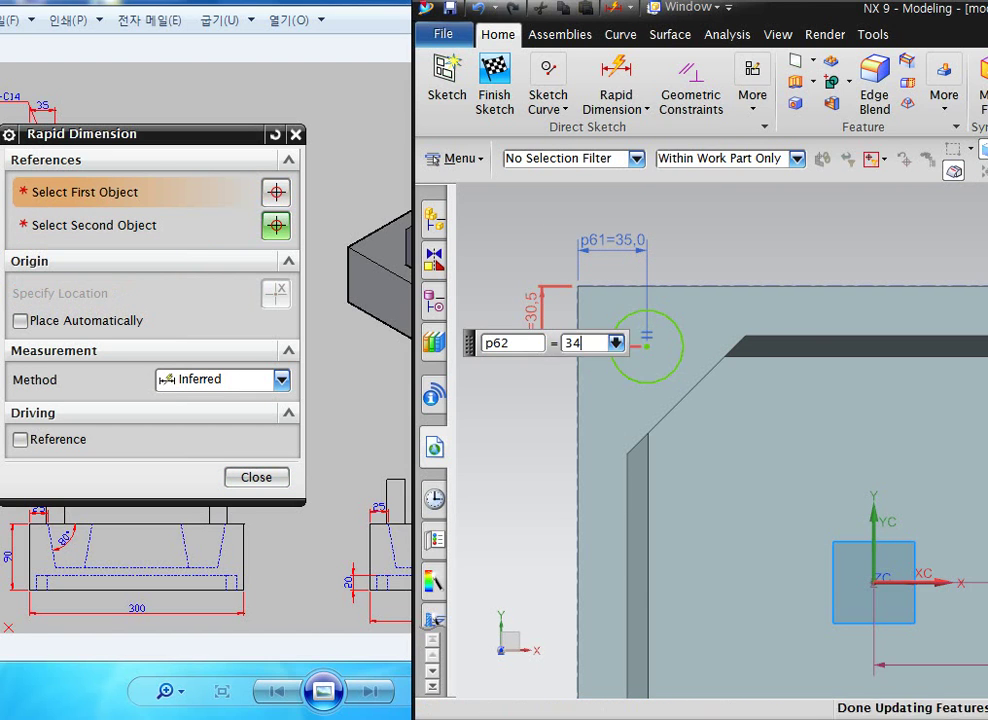
key(Return)
click(625, 290)
key(Escape)
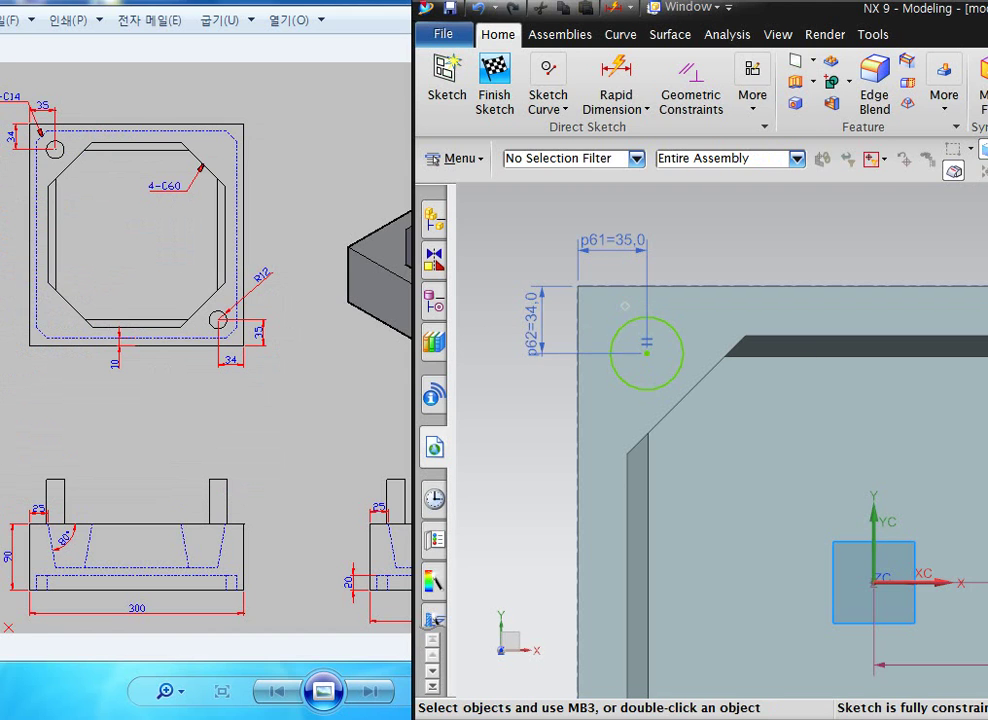
Dimension the upper-left circle's diameter and set it to 24 mm.
key(d)
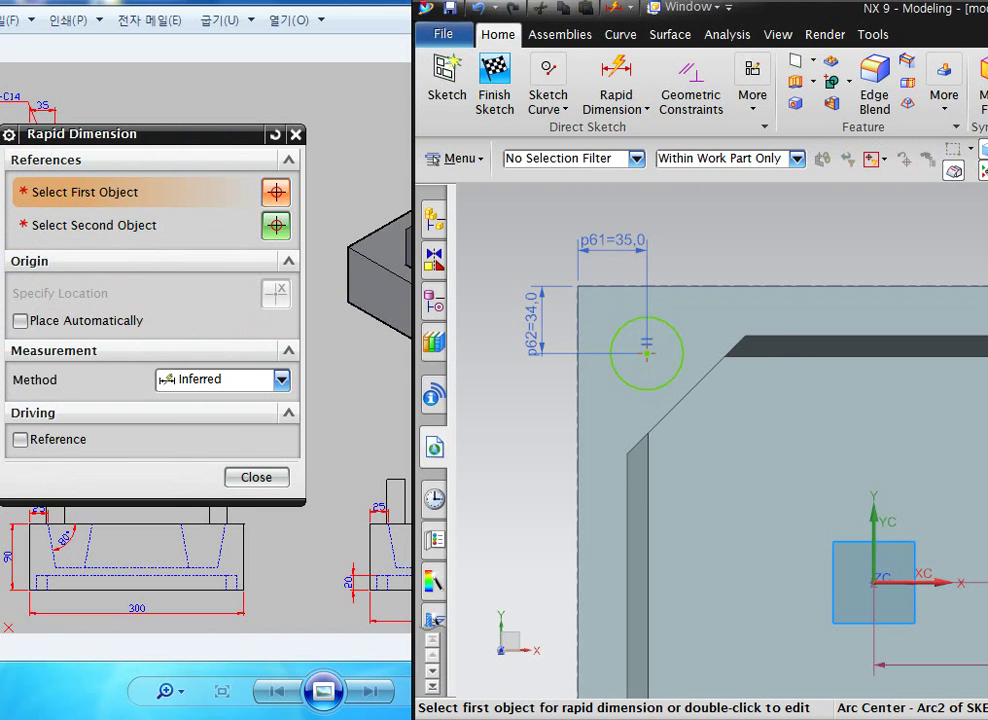
click(671, 326)
click(697, 236)
text(2)
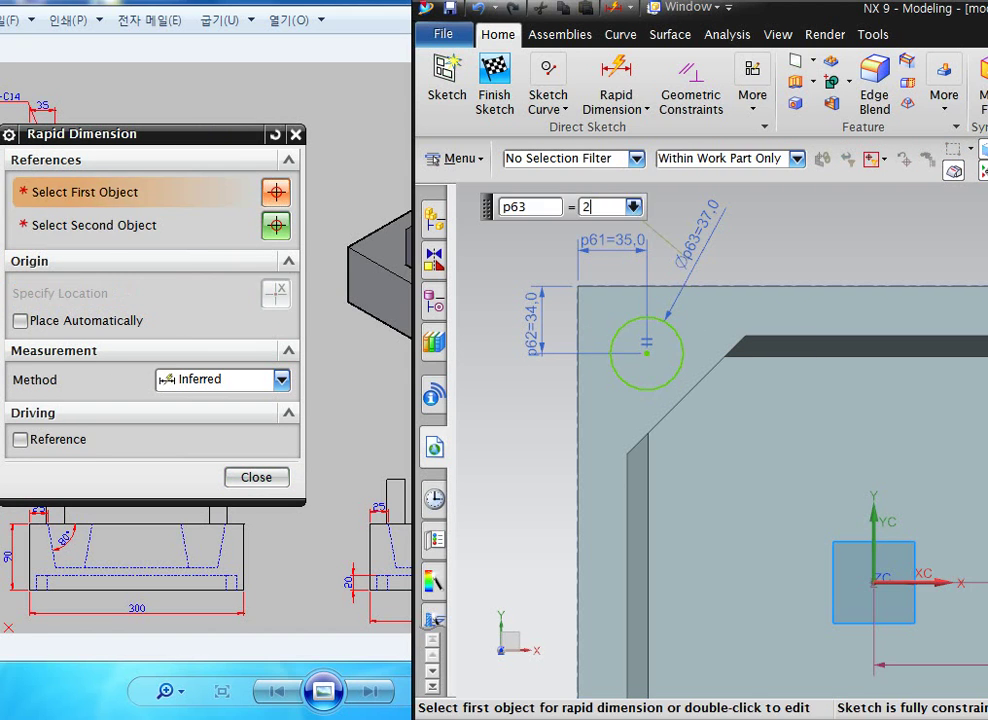
text(4)
key(Return)
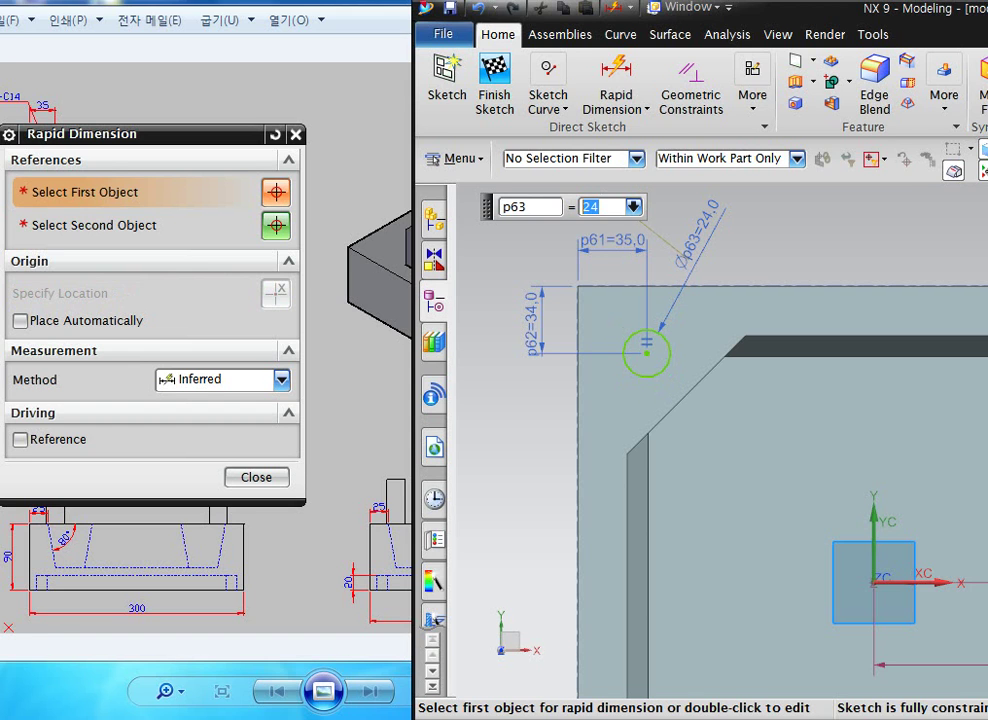
click(296, 134)
Dimension the lower-right circle's centre 35 mm vertically from the block's lower edge.
scroll(512, 386, down, 2)
shift+middle_drag(750, 450, 689, 350)
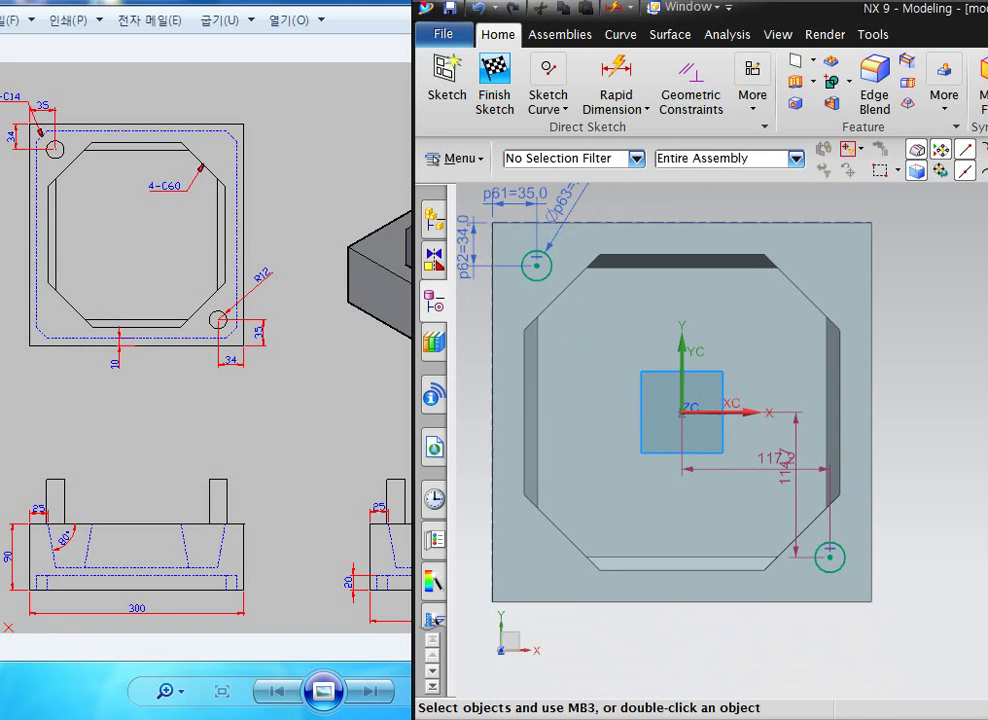
scroll(916, 637, up, 3)
key(d)
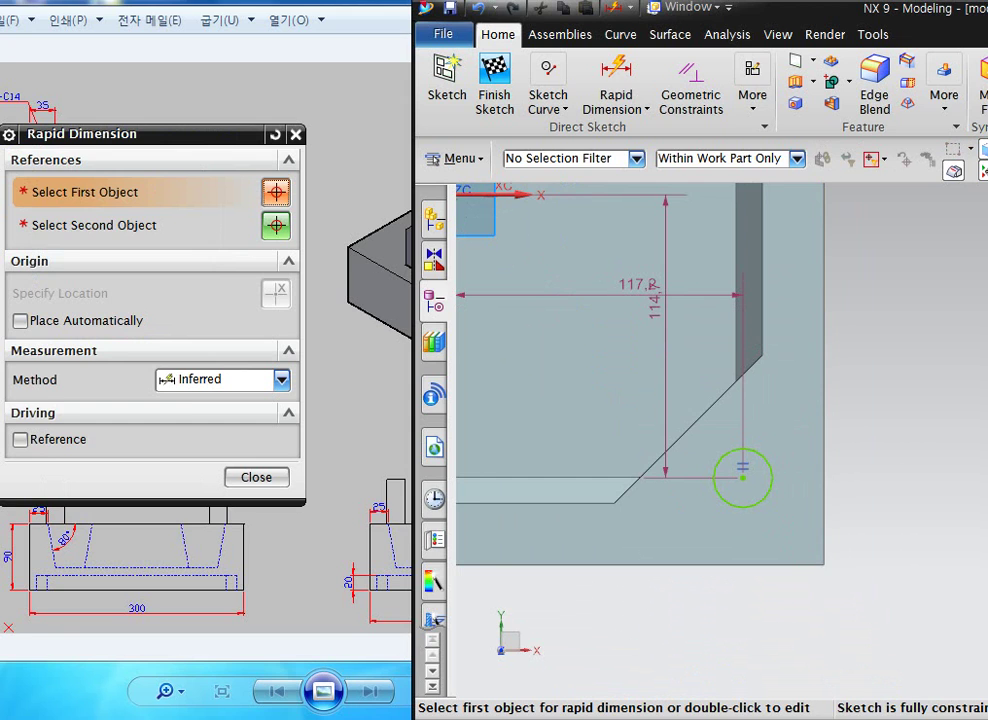
mouse_move(170, 134)
mouse_down()
mouse_move(188, 497)
mouse_move(186, 489)
mouse_up()
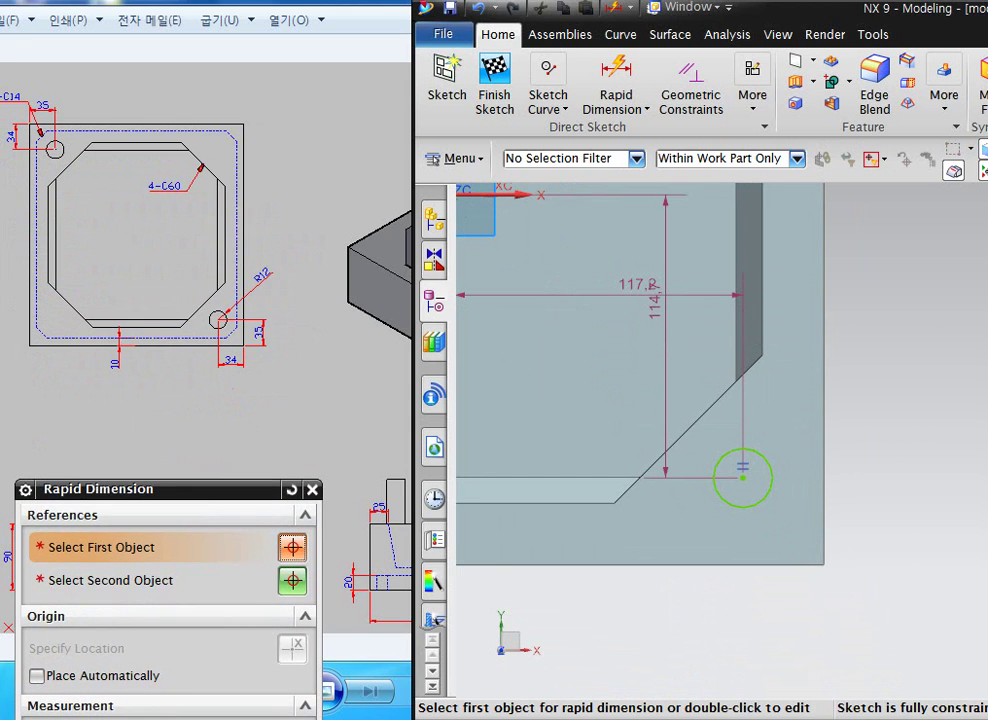
click(743, 472)
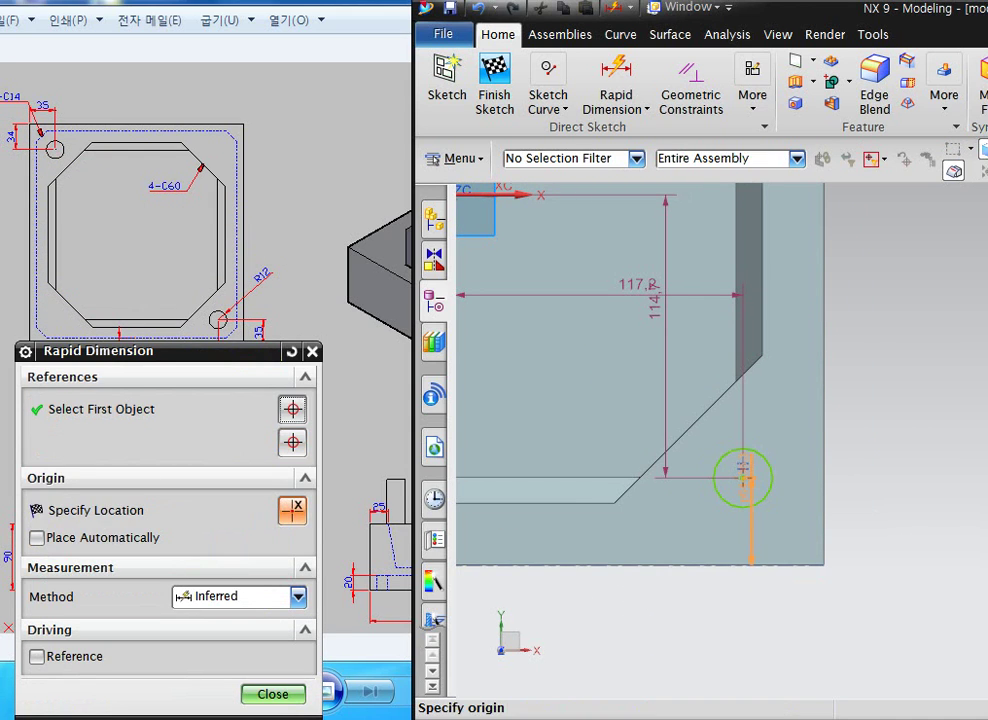
click(750, 563)
click(870, 500)
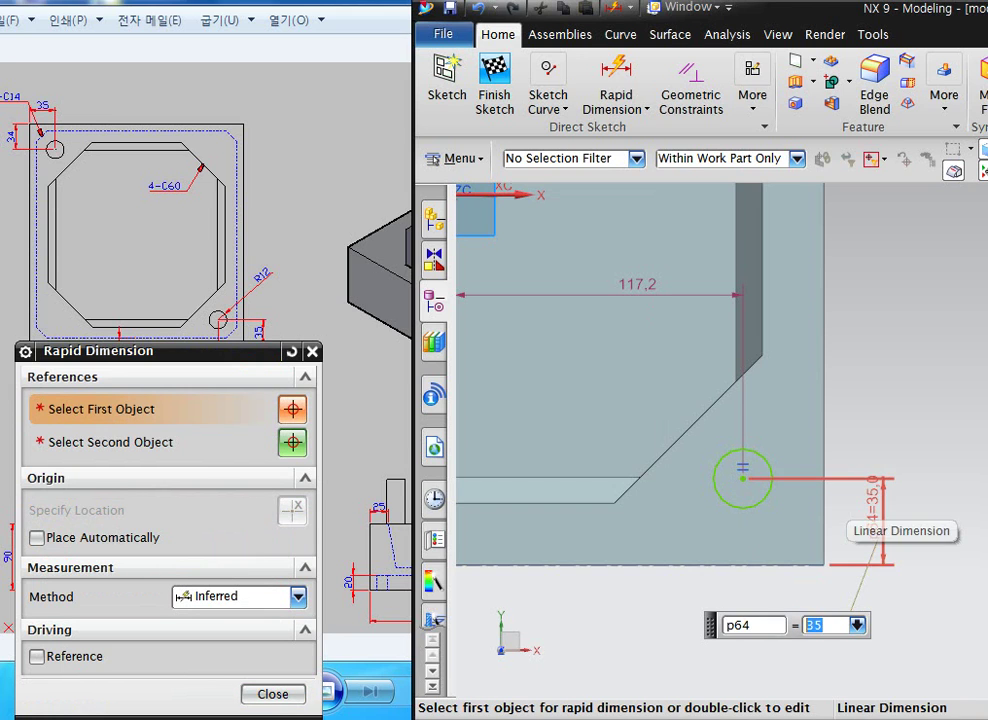
Dimension the lower-right circle's centre 34 mm horizontally from the block's right edge.
click(743, 478)
click(824, 520)
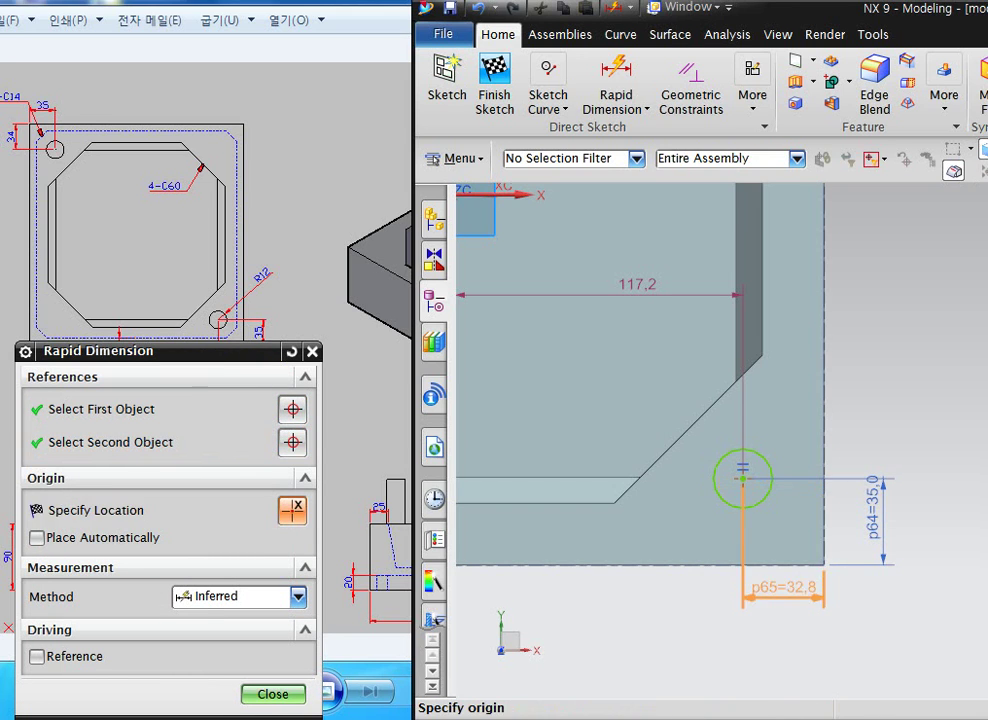
click(782, 596)
text(34)
key(Return)
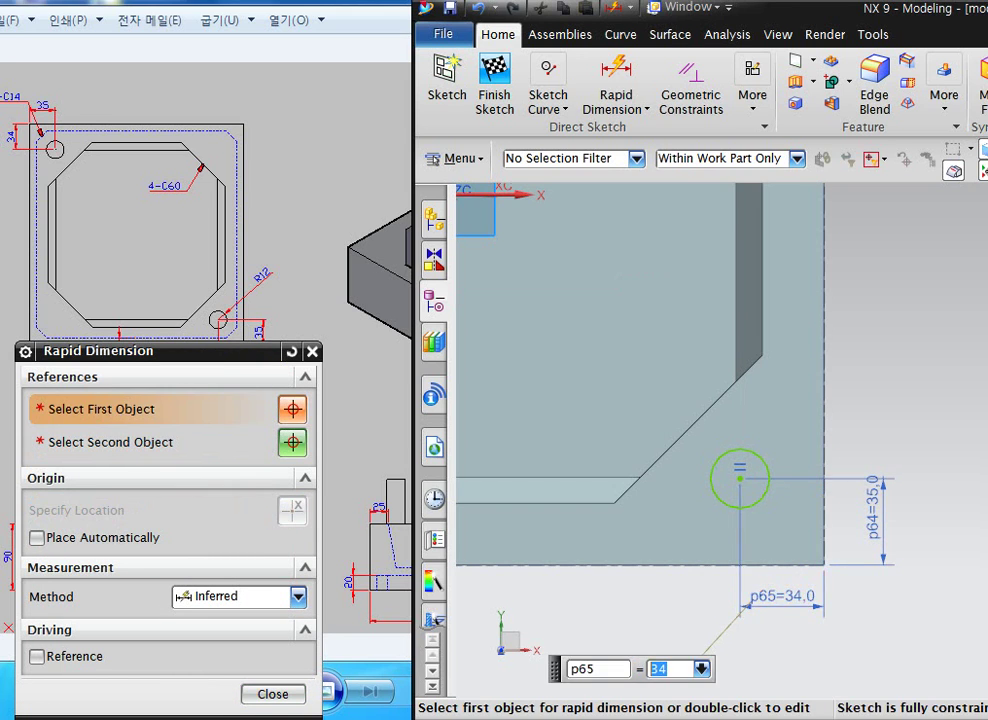
key(Escape)
key(Home)
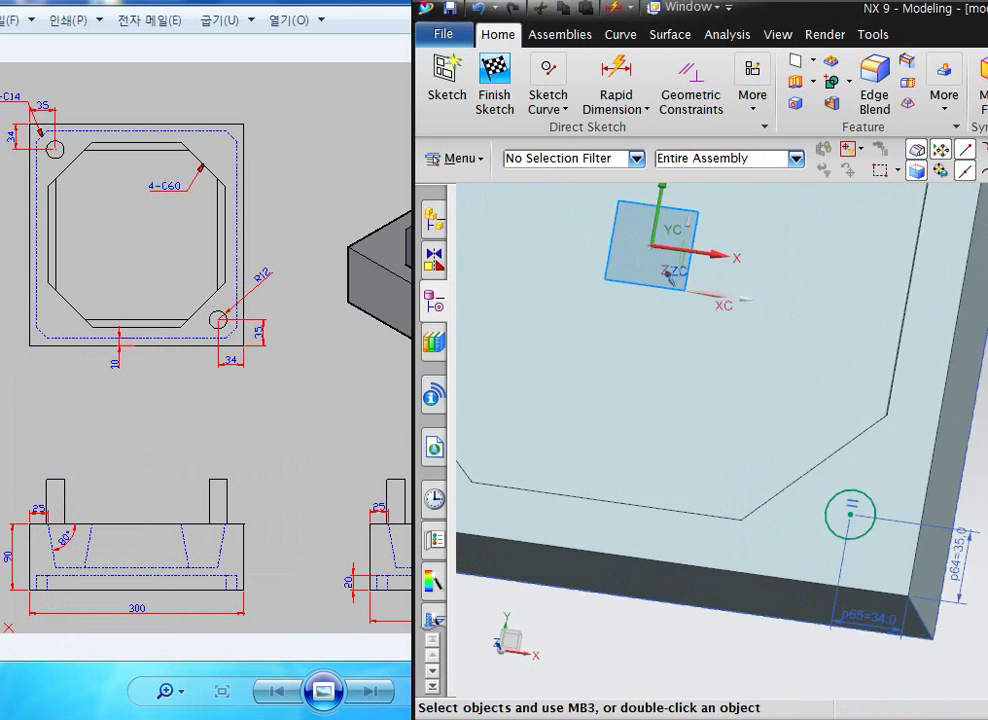
scroll(628, 502, down, 3)
scroll(880, 502, up, 3)
shift+middle_drag(880, 502, 958, 505)
shift+middle_drag(702, 416, 711, 418)
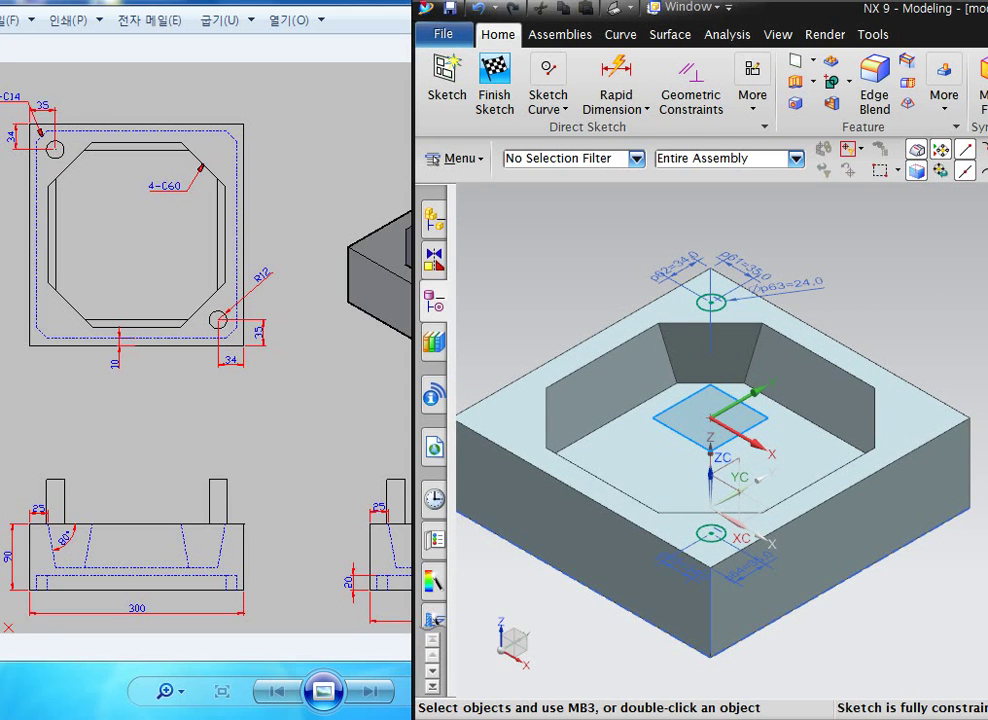
key(x)
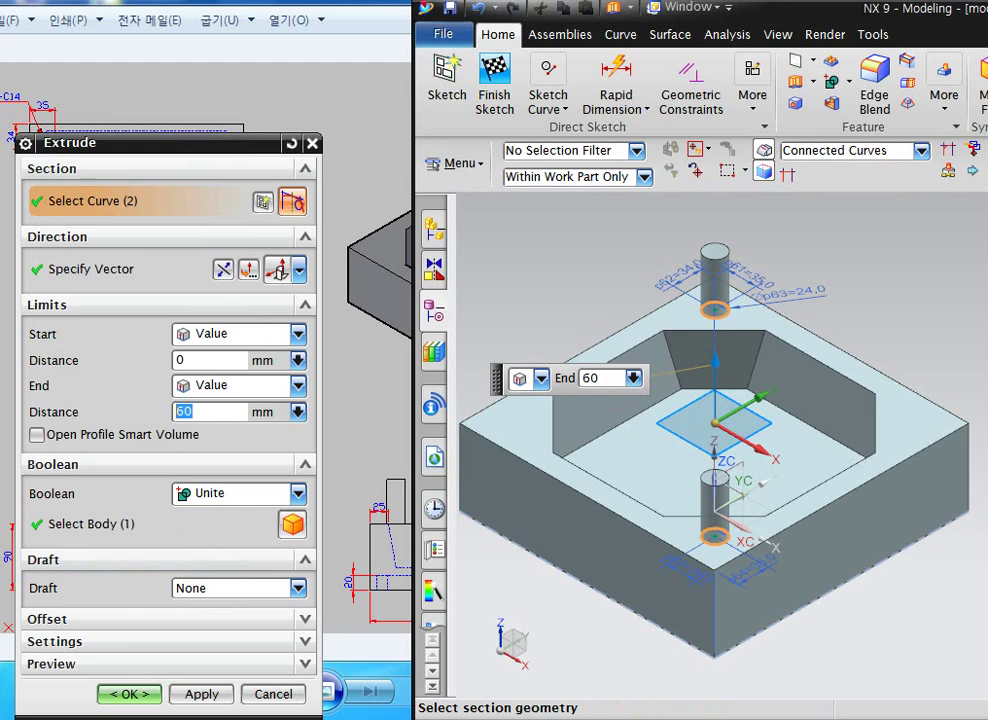
key(Escape)
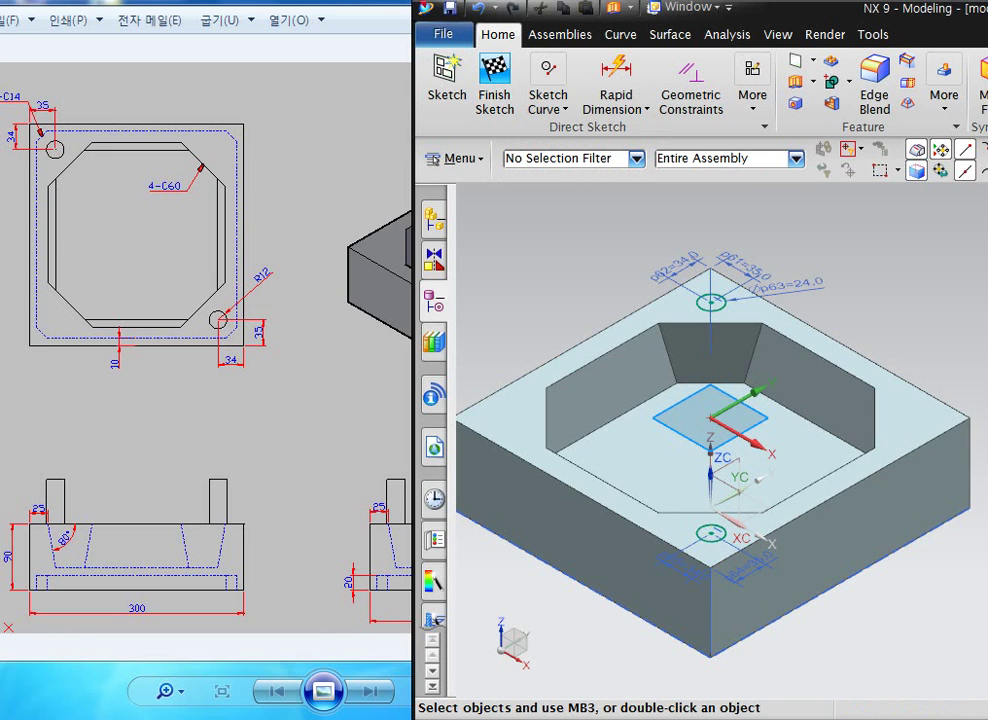
key(x)
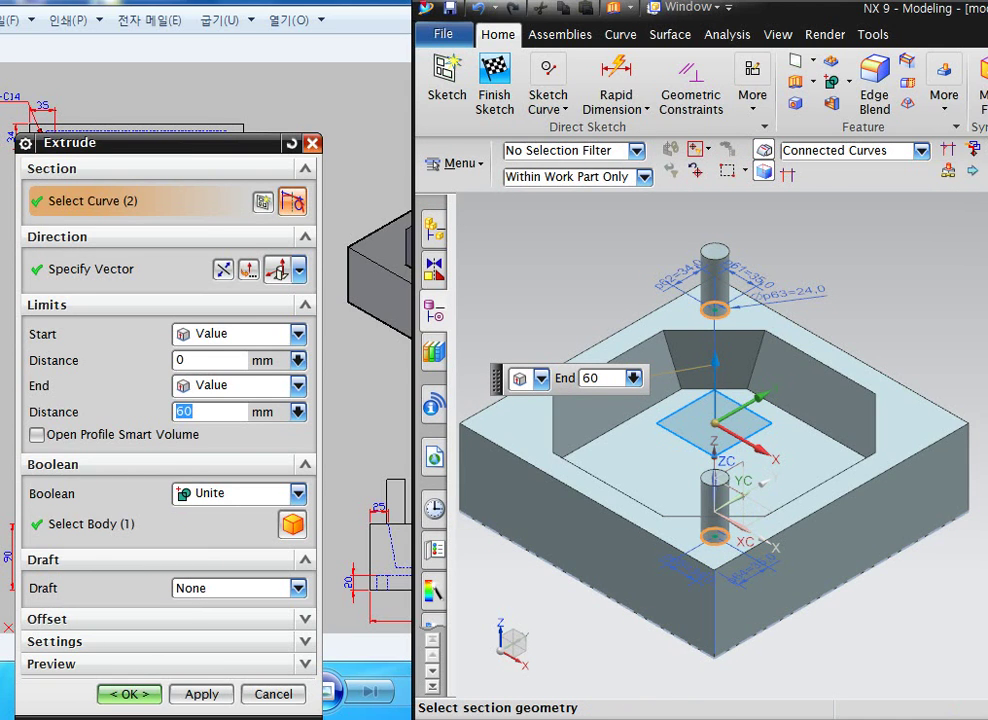
key(Escape)
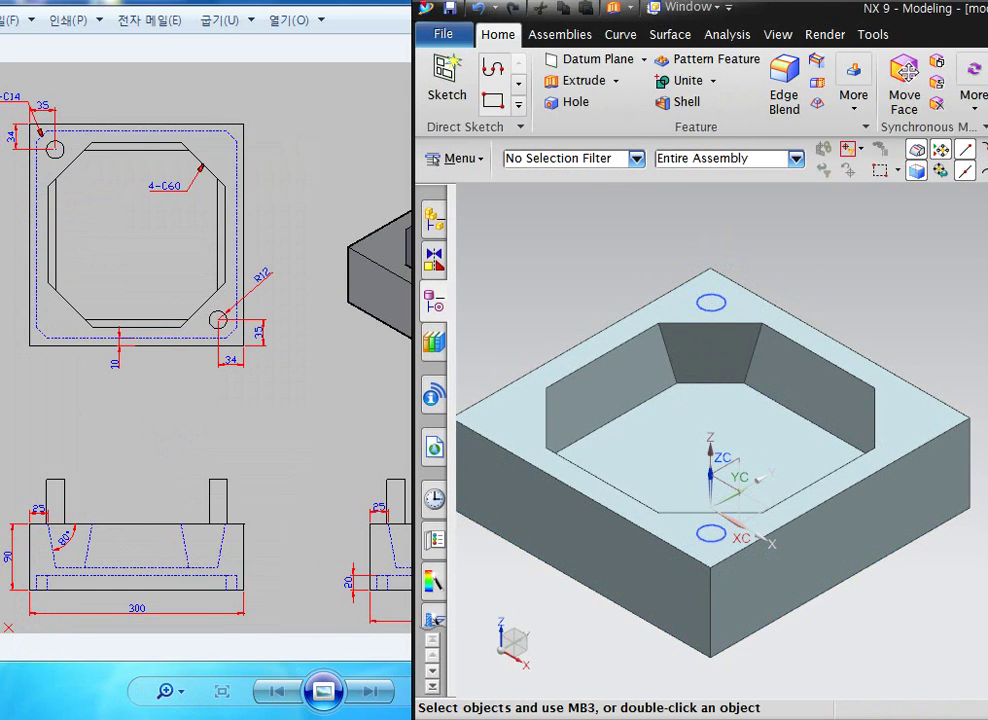
Extrude both corner circles 60 mm upward with the Infer Curves rule, uniting the pins with the block.
key(x)
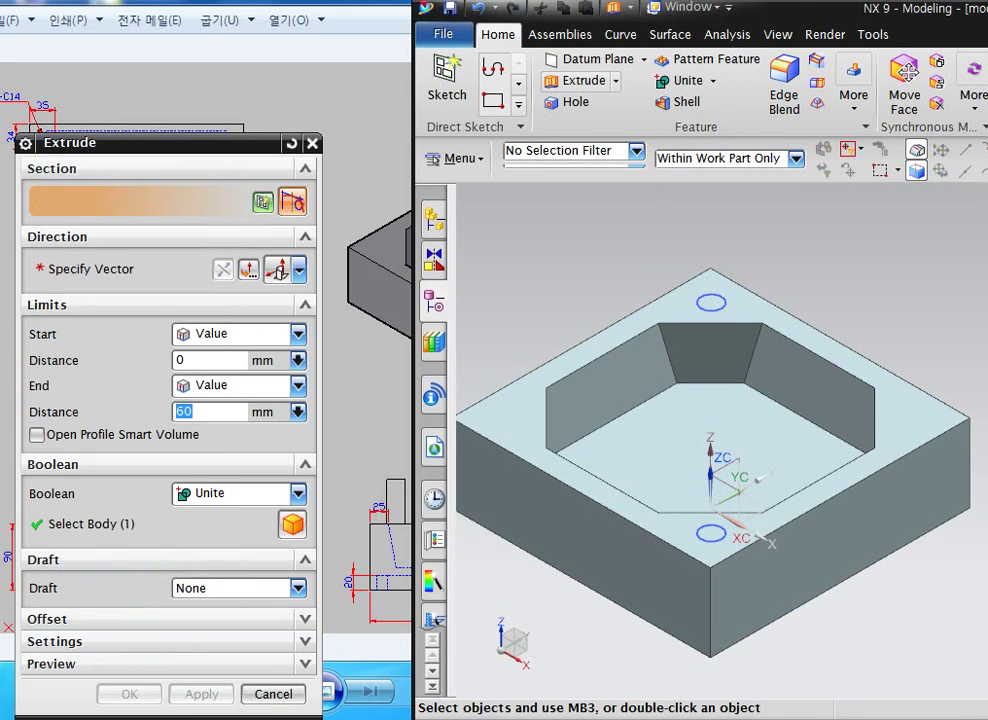
click(921, 151)
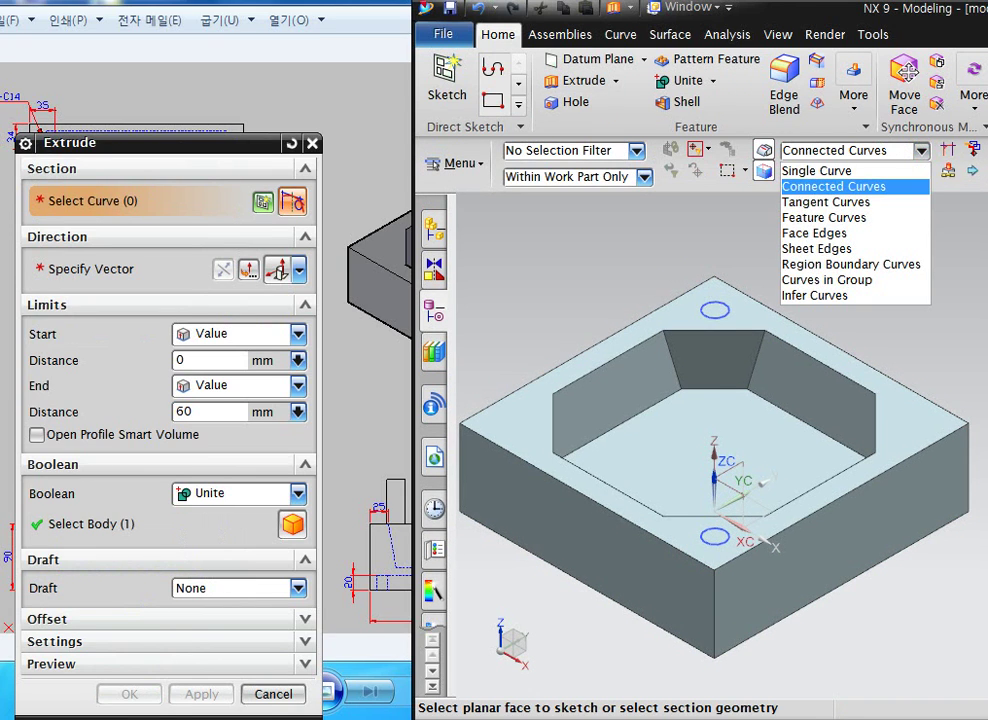
click(838, 296)
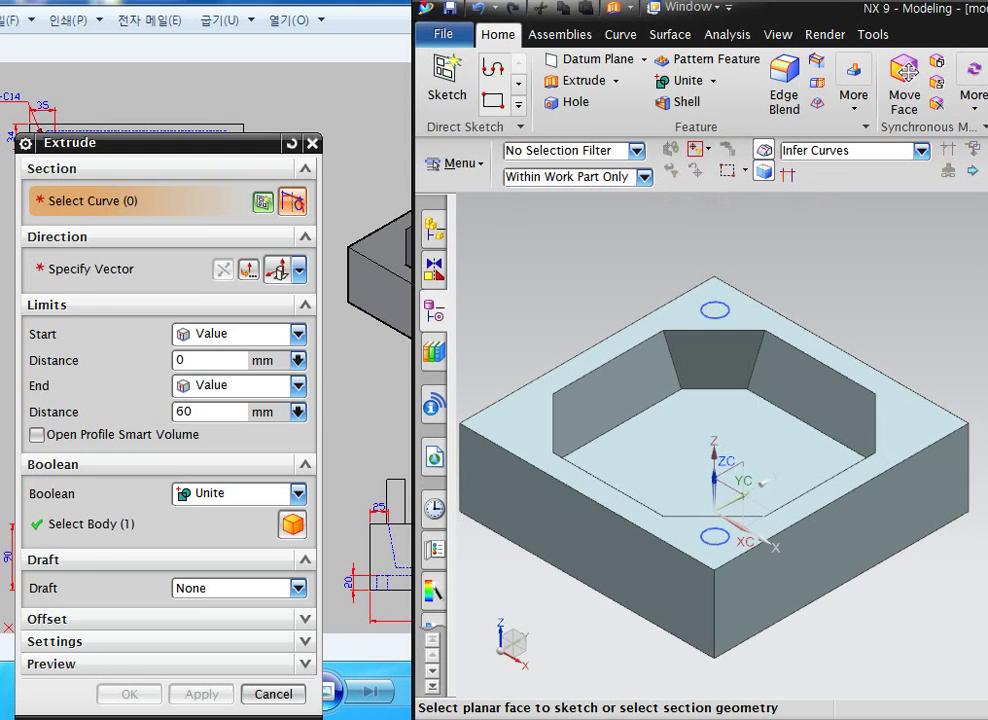
click(714, 310)
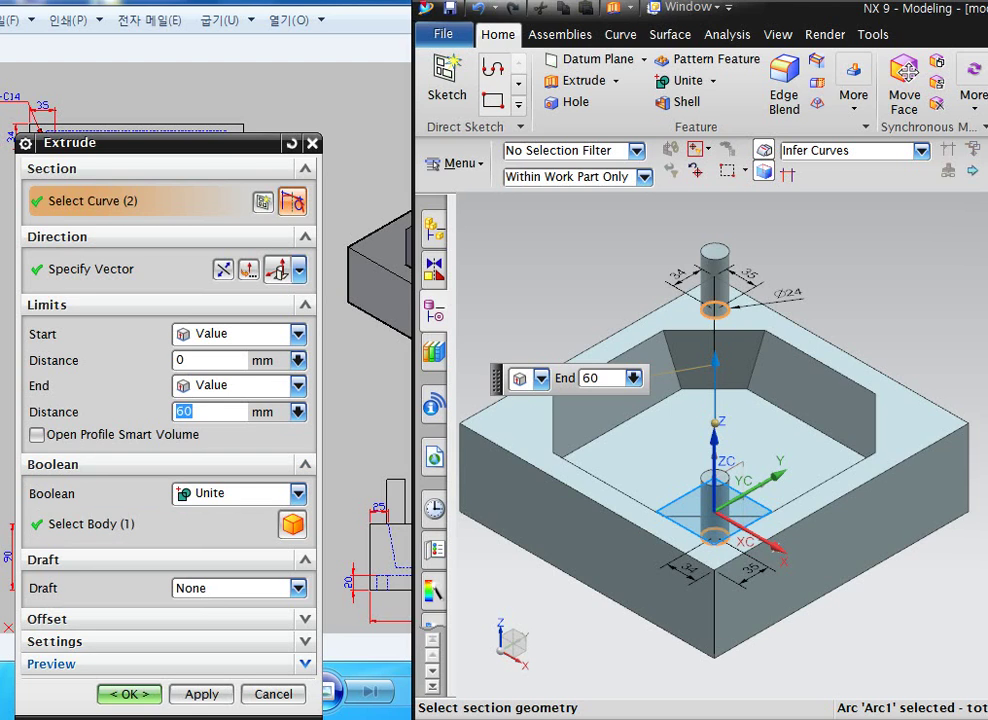
click(129, 694)
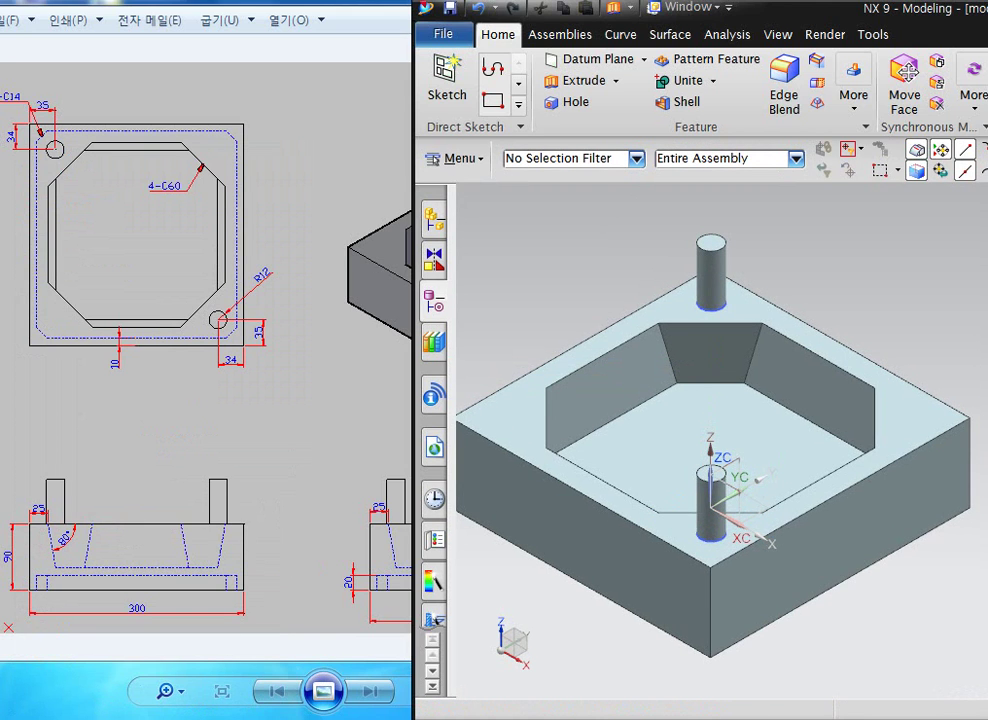
Hide all sketches with Show and Hide, leaving the solid body displayed.
key(ctrl+w)
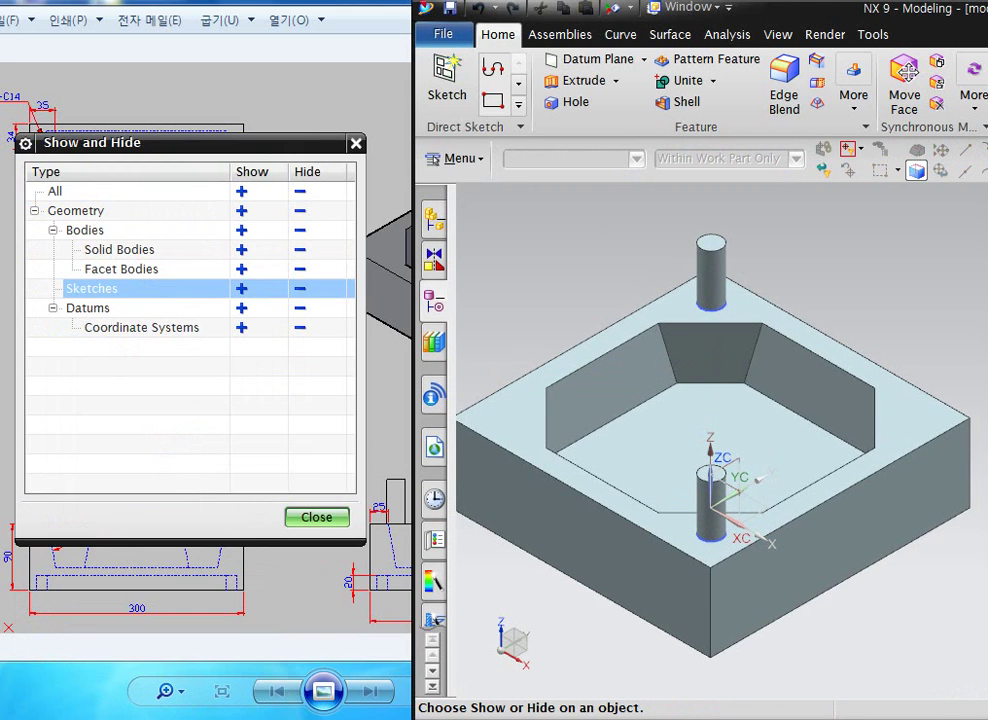
click(300, 289)
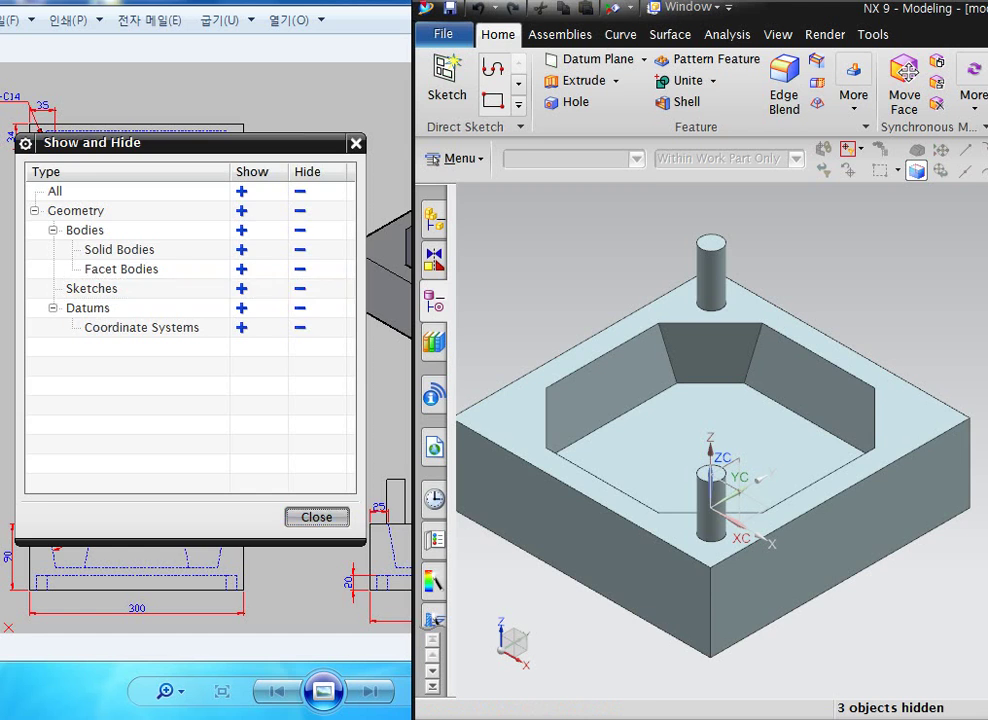
click(317, 517)
Compare the block with its two pins against the isometric view in the reference drawing.
key(ctrl+f)
shift+middle_drag(690, 440, 718, 392)
key(alt+Tab)
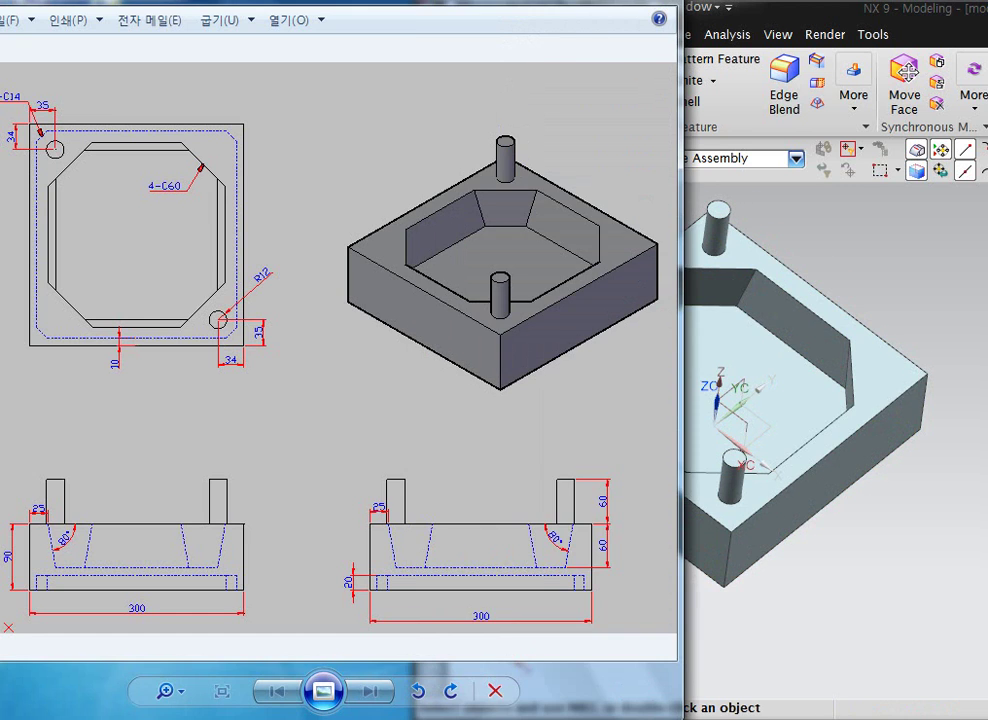
key(alt+Tab)
key(End)
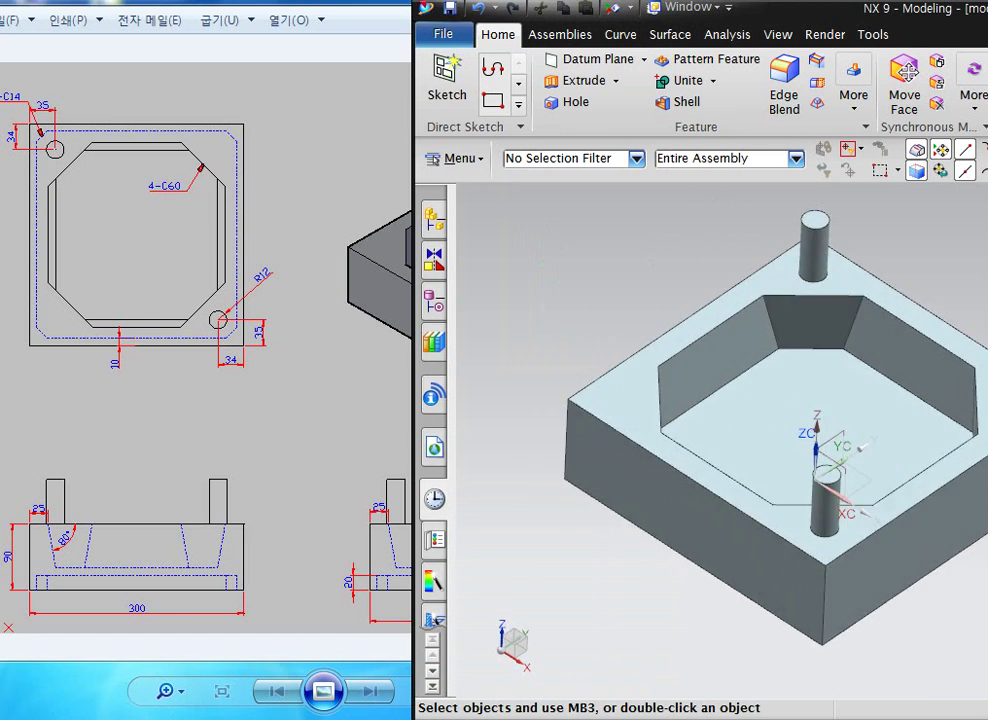
shift+middle_drag(775, 450, 685, 450)
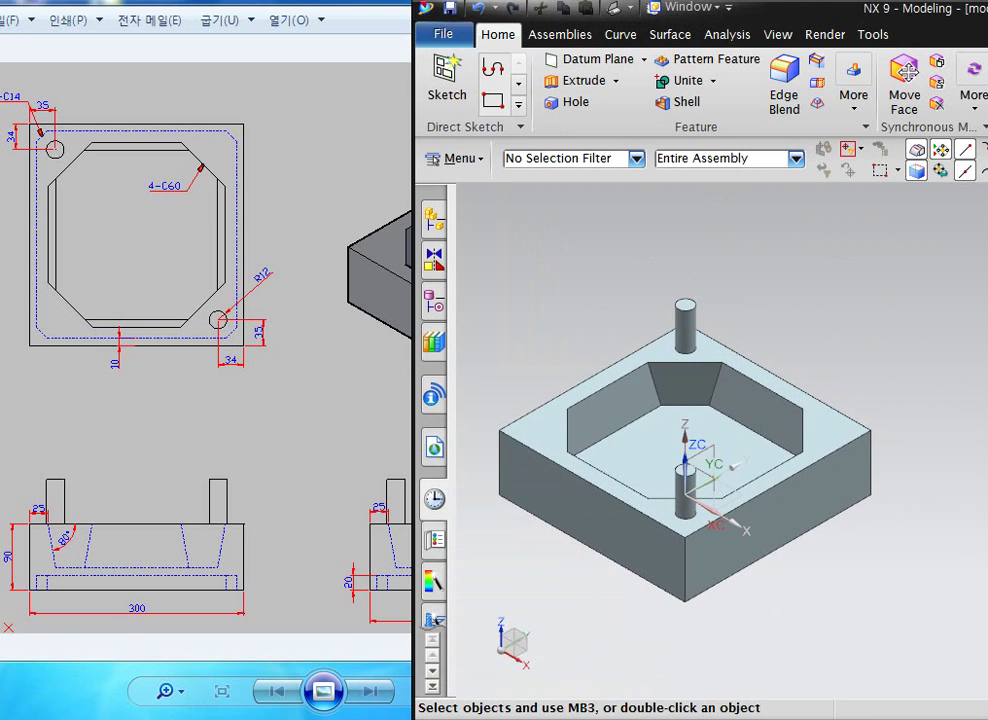
click(714, 80)
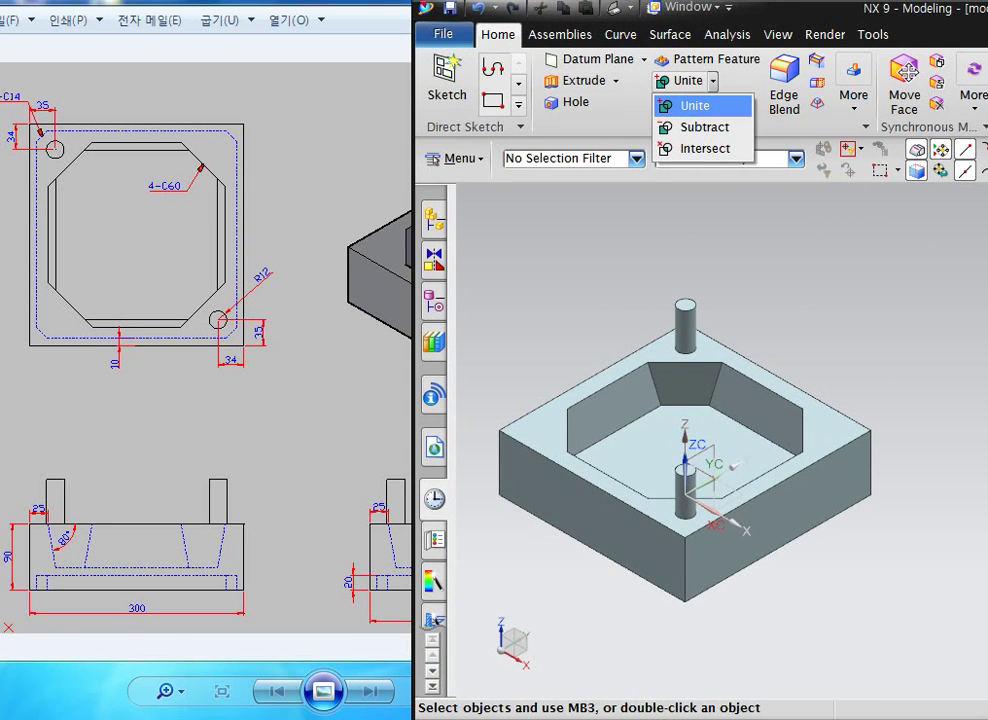
key(Escape)
click(853, 95)
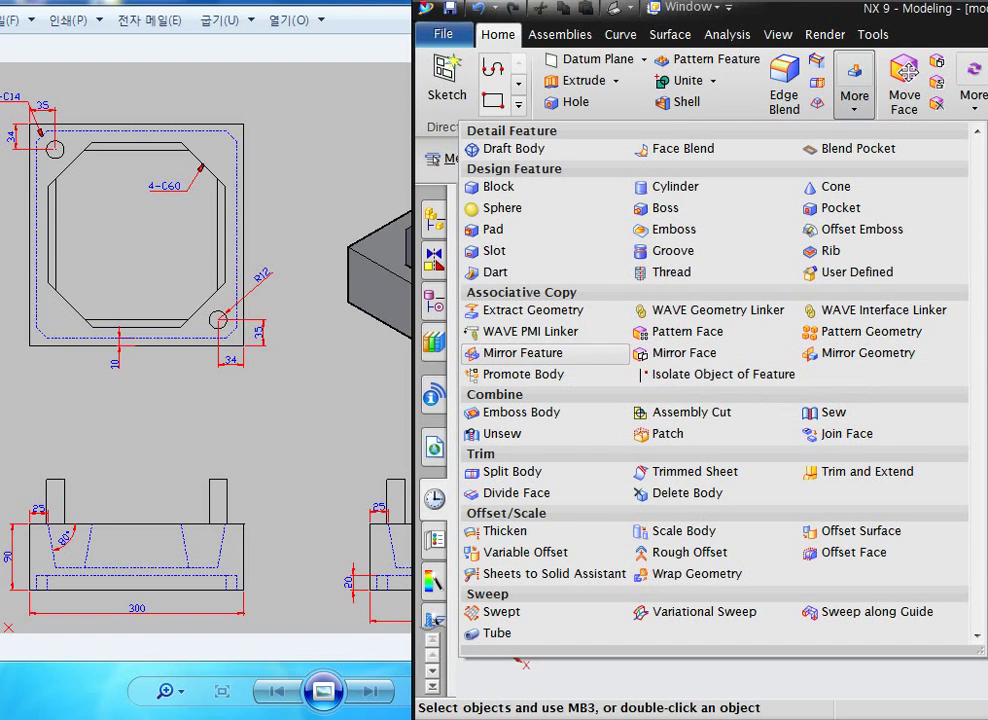
click(335, 385)
click(735, 465)
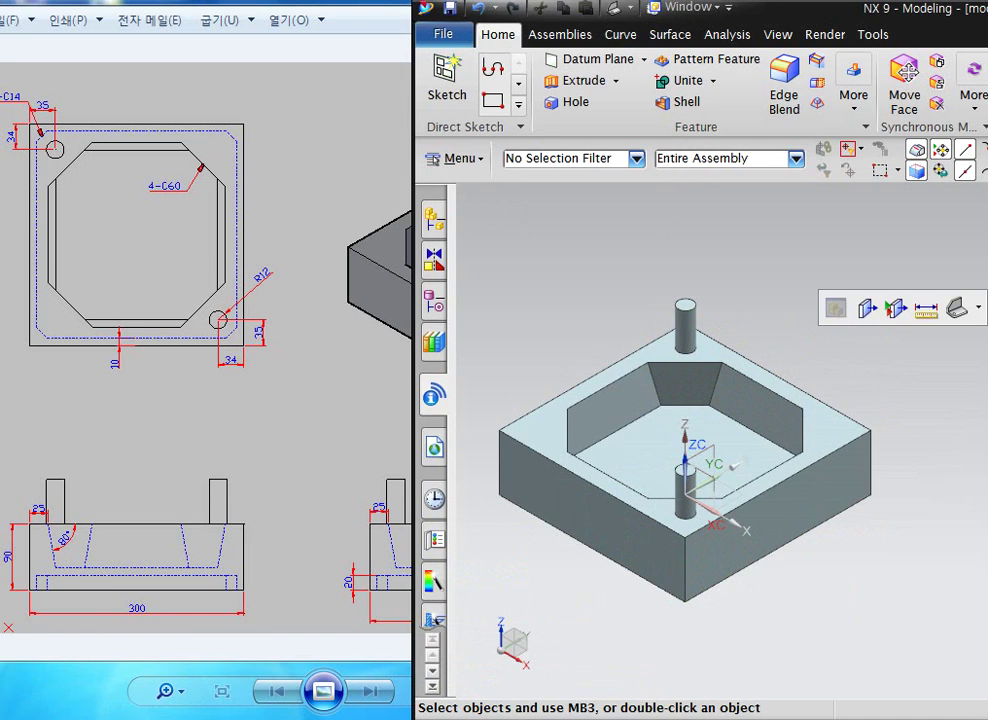